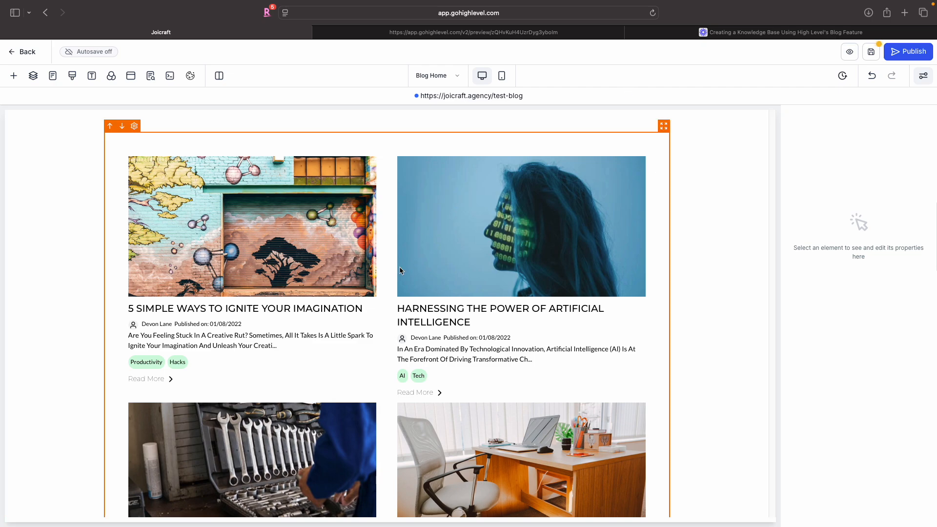
- Review the Joicraft Help Center preview page in the other tab, then return to the blog editor
click(579, 28)
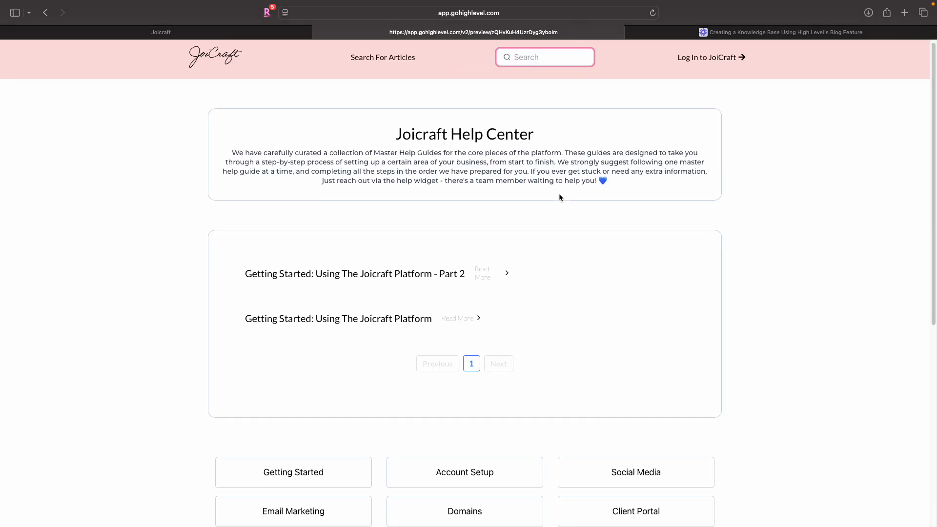
scroll(559, 195, down, 8)
scroll(559, 194, up, 8)
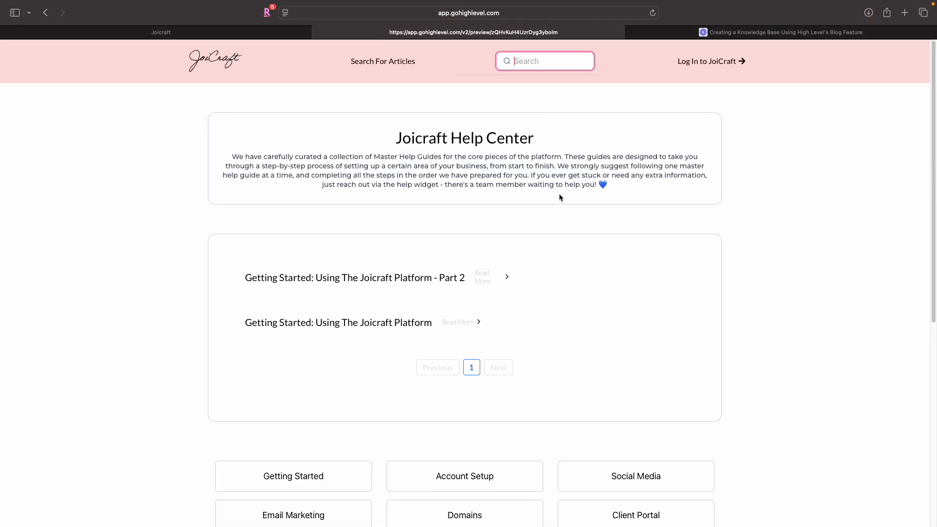
click(227, 34)
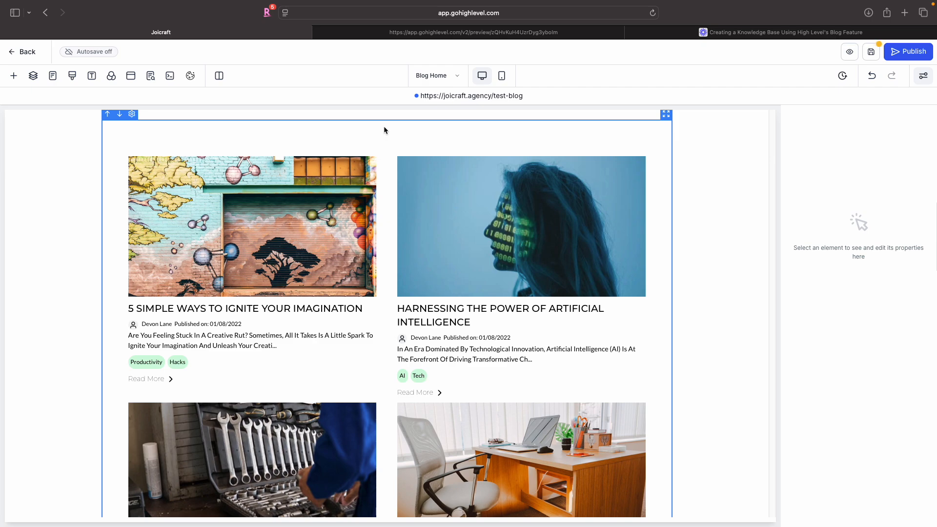
- Add a full-width section at the bottom of the blog home page and give it a light green background
click(495, 113)
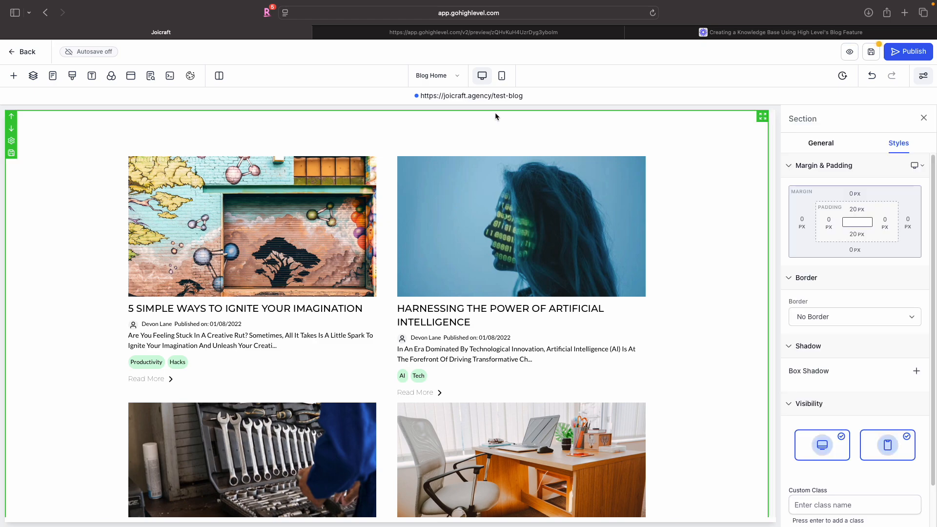
scroll(495, 113, down, 5)
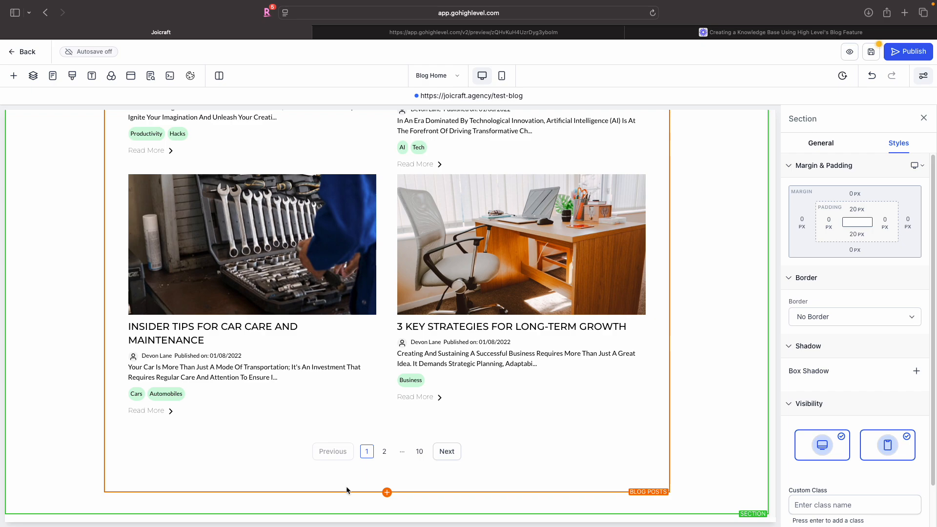
click(387, 514)
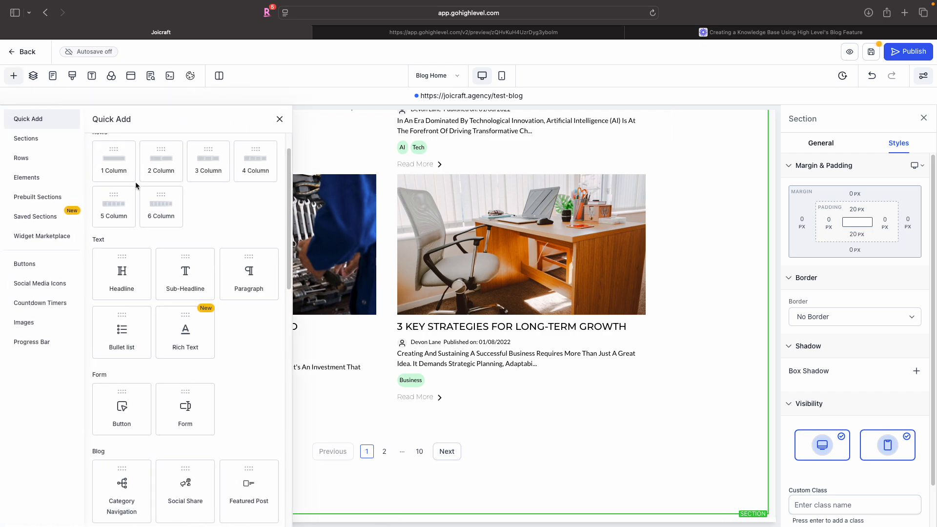
scroll(136, 185, up, 2)
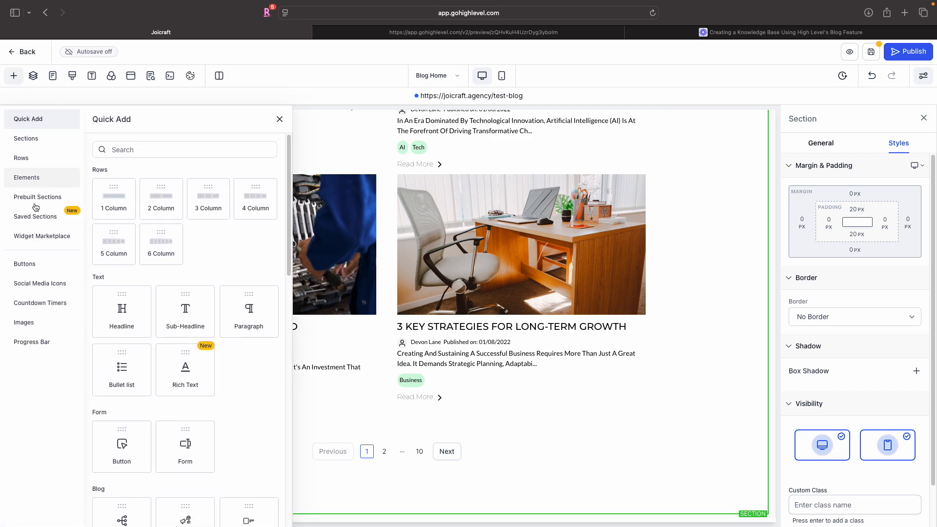
click(33, 220)
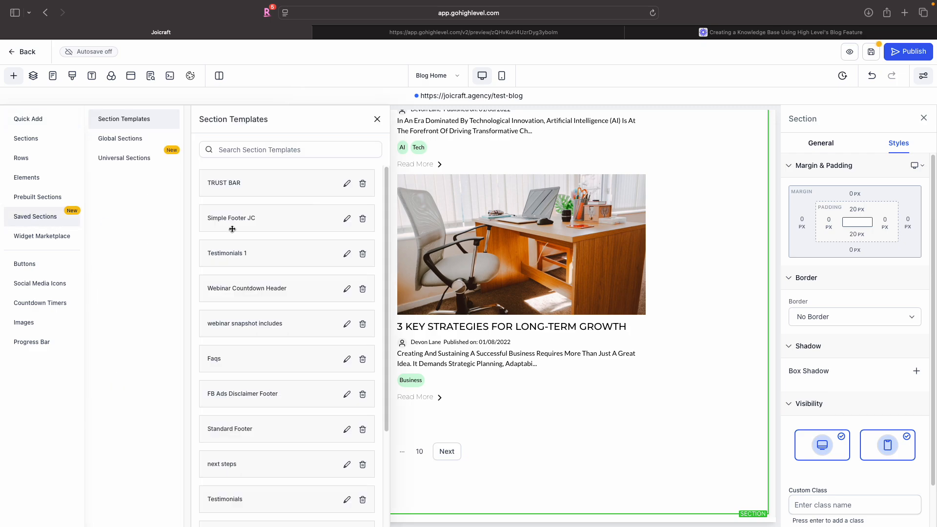
scroll(232, 228, down, 5)
scroll(232, 229, up, 4)
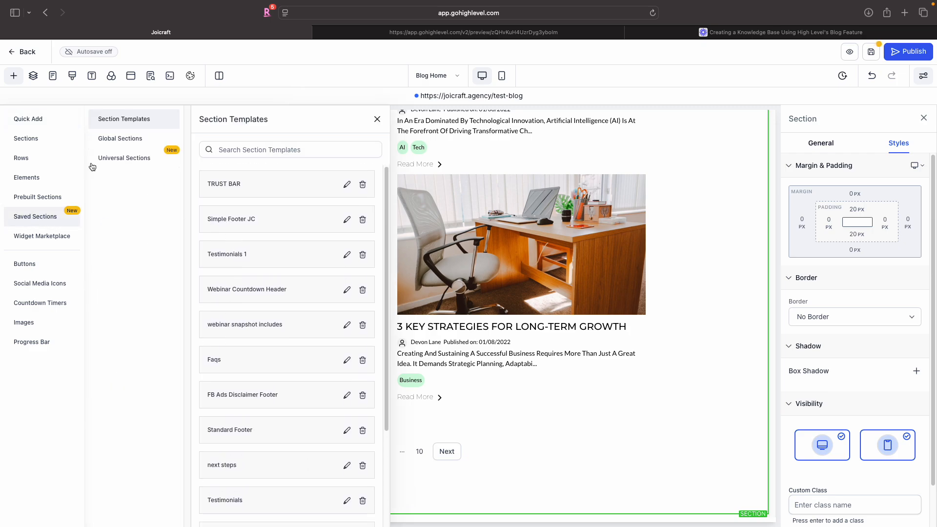
click(29, 140)
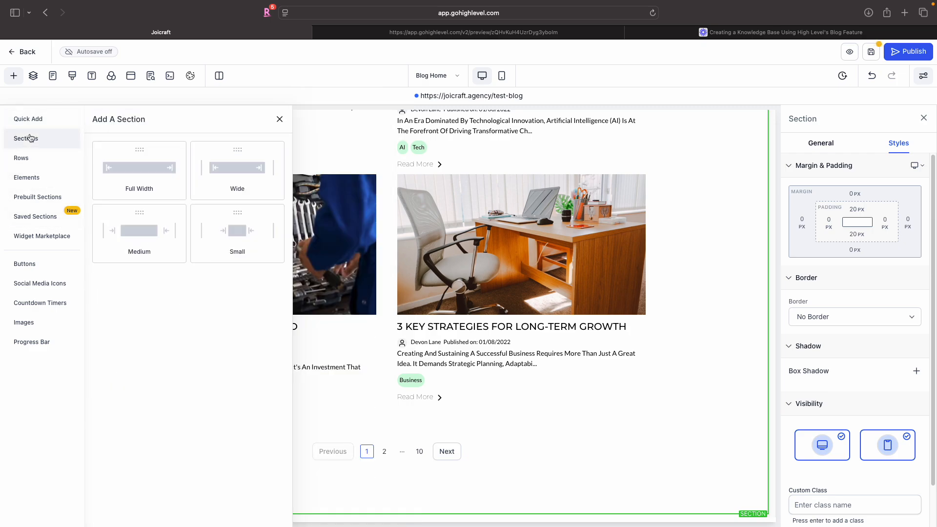
drag(138, 180, 212, 468)
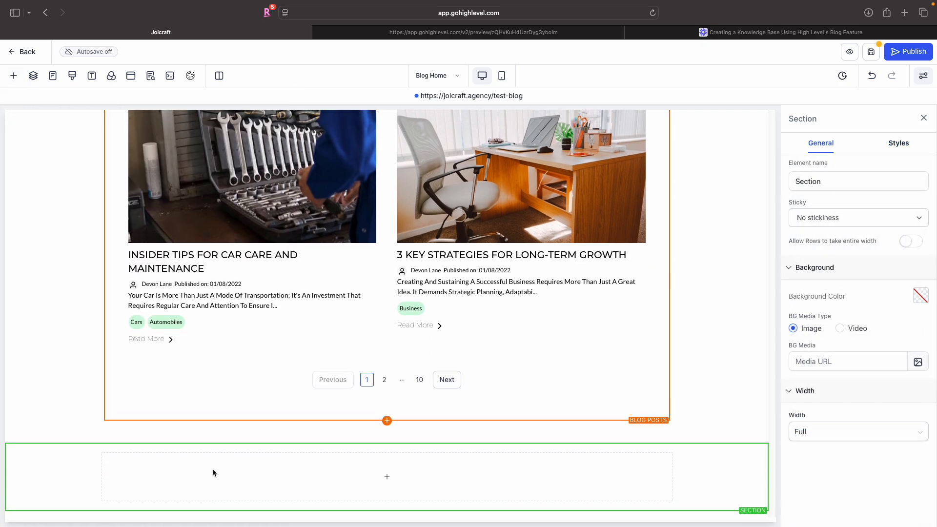
click(920, 296)
click(916, 409)
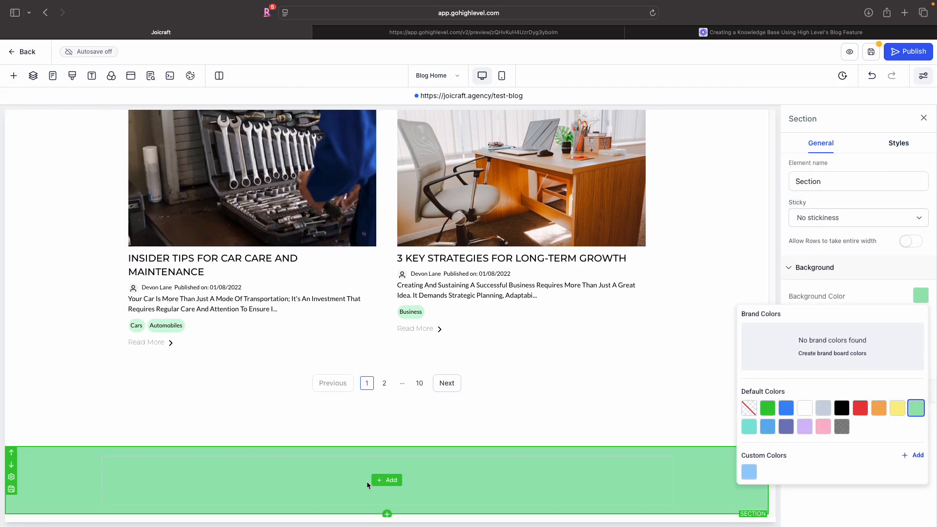
- Add an image element to the new section and set it to the JoiCraft logo from media storage
click(384, 484)
scroll(203, 322, down, 10)
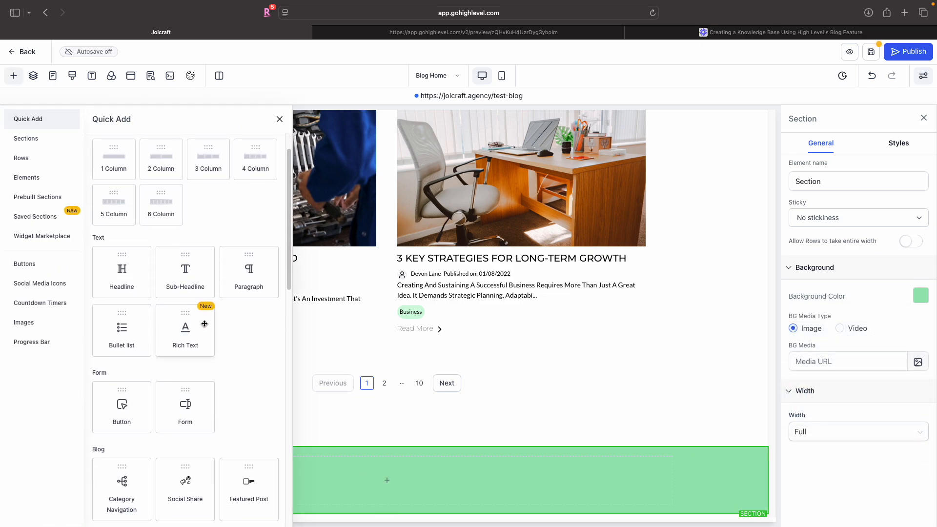
scroll(135, 351, up, 2)
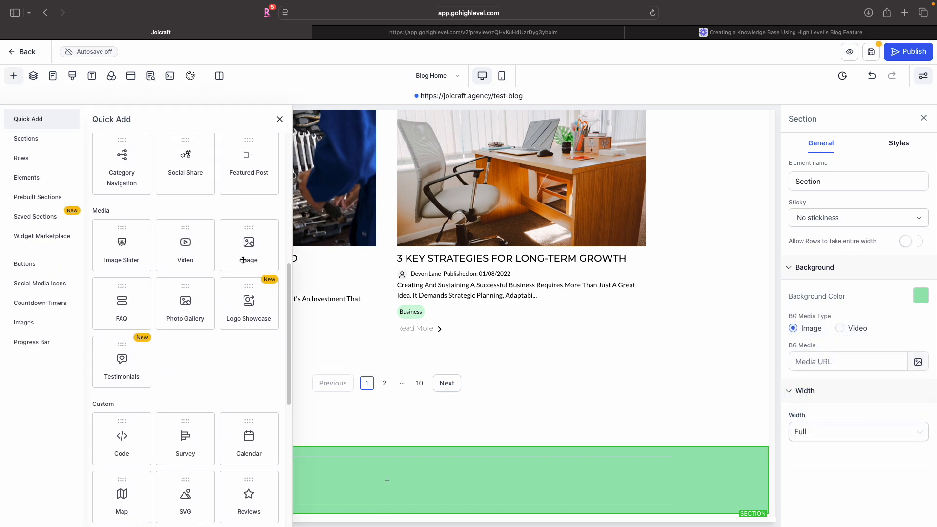
click(237, 245)
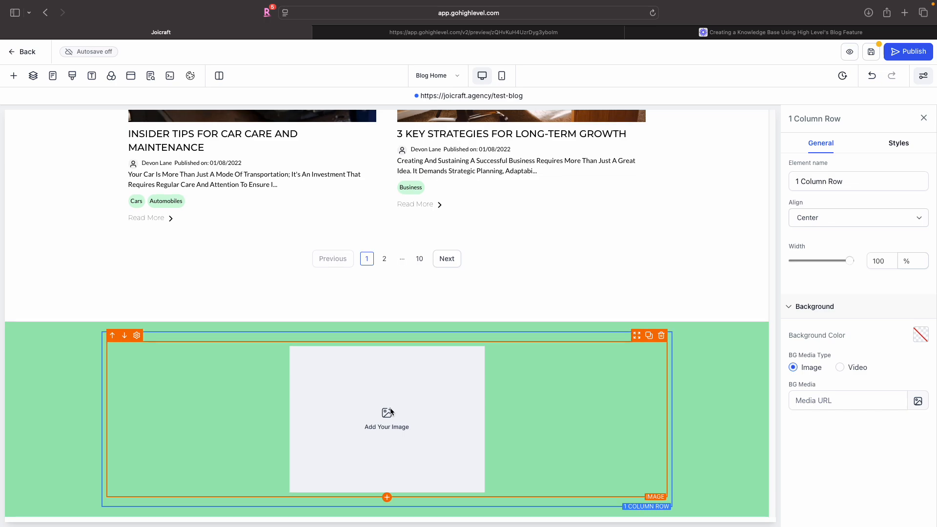
click(507, 419)
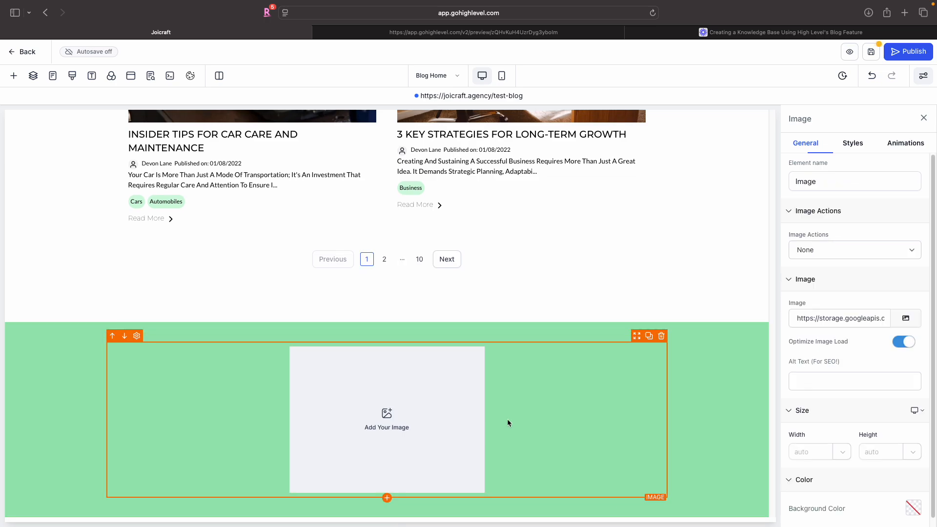
click(906, 318)
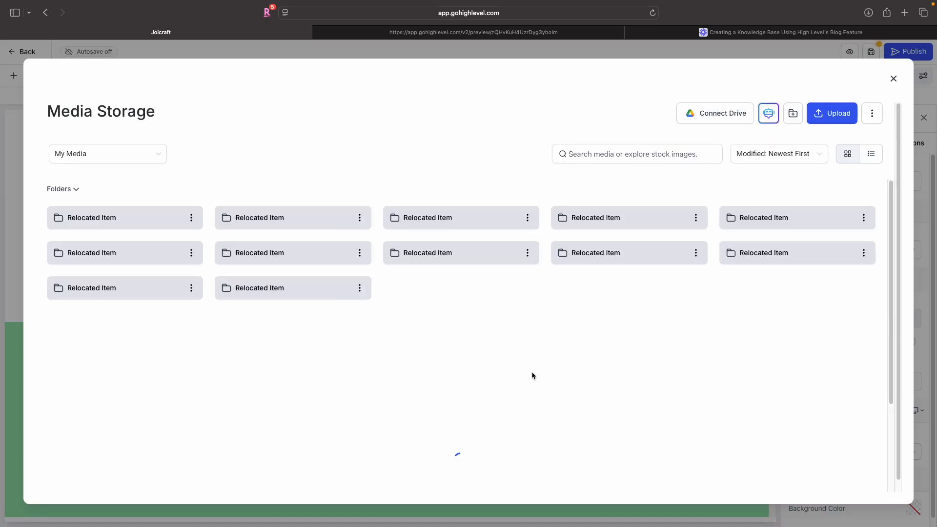
scroll(507, 366, down, 10)
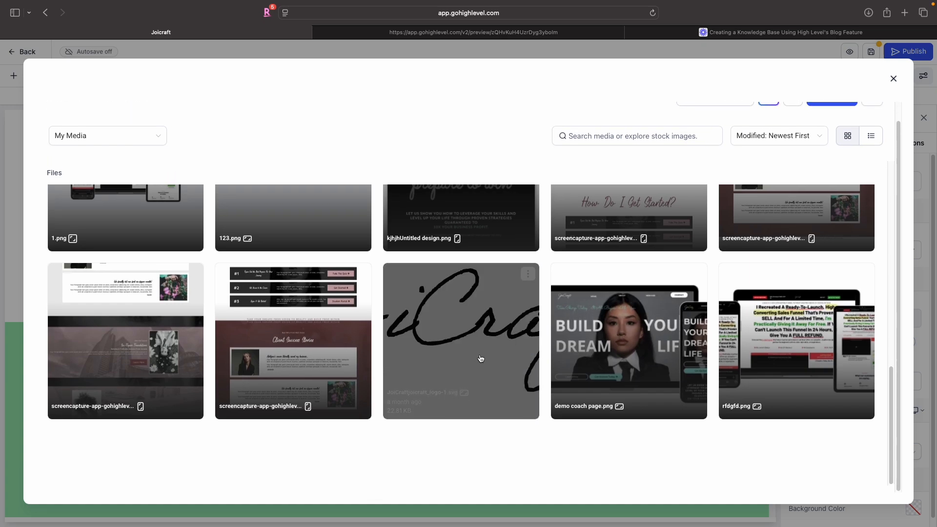
click(465, 336)
double_click(464, 335)
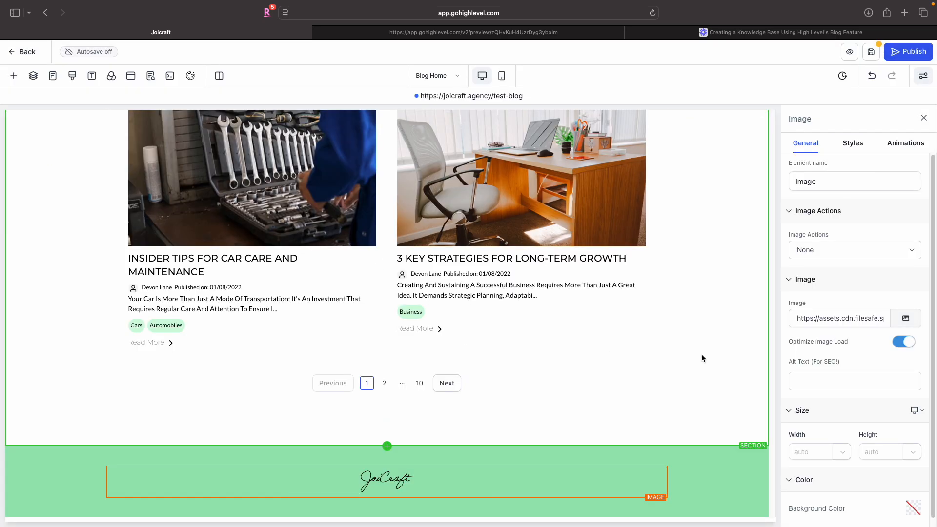
- Duplicate the logo section and move the copy to the top of the page
click(626, 458)
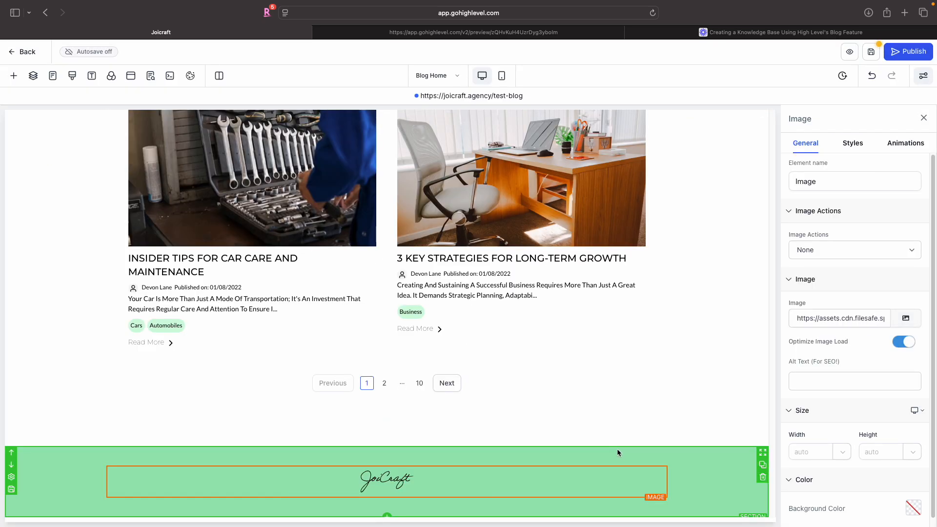
click(762, 462)
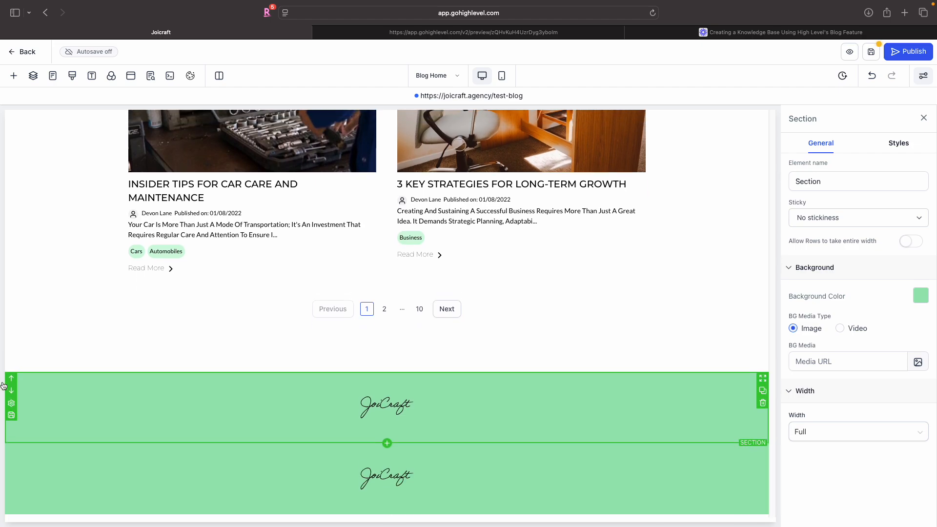
click(11, 378)
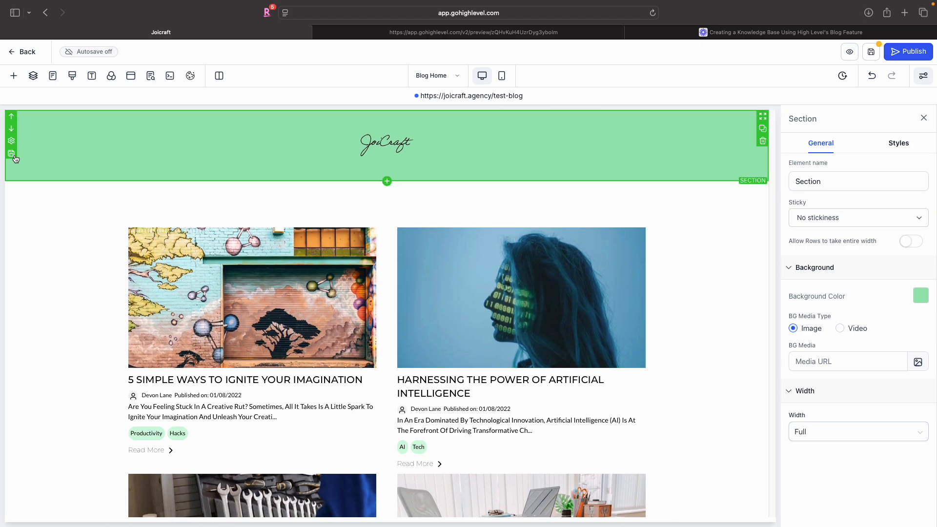
- Save the top section as a global section named Header
click(14, 155)
click(476, 314)
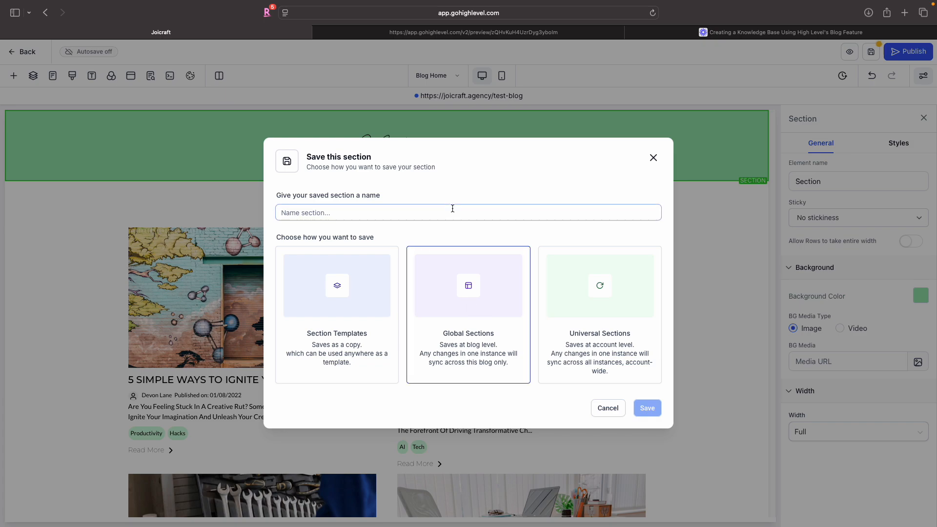
click(452, 208)
text(Header)
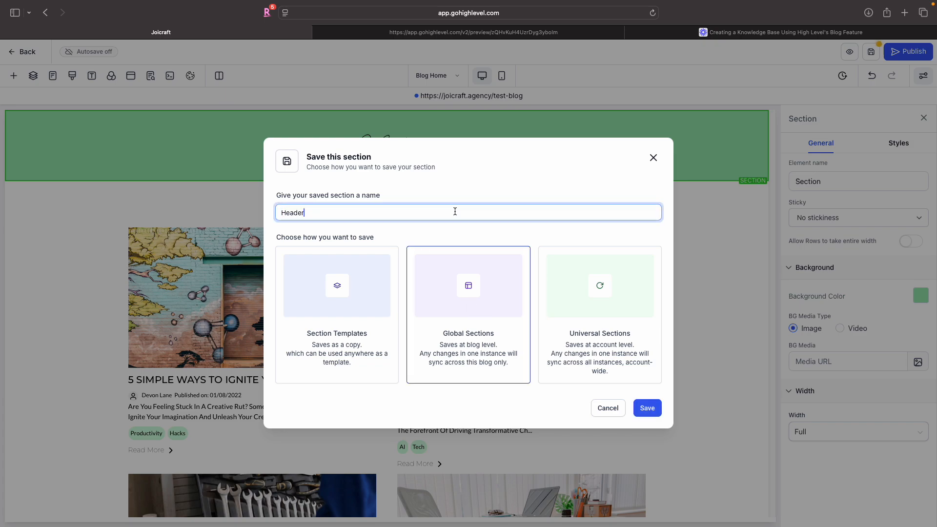
click(647, 408)
- Save the bottom logo section as a global section named Footer
scroll(649, 403, down, 10)
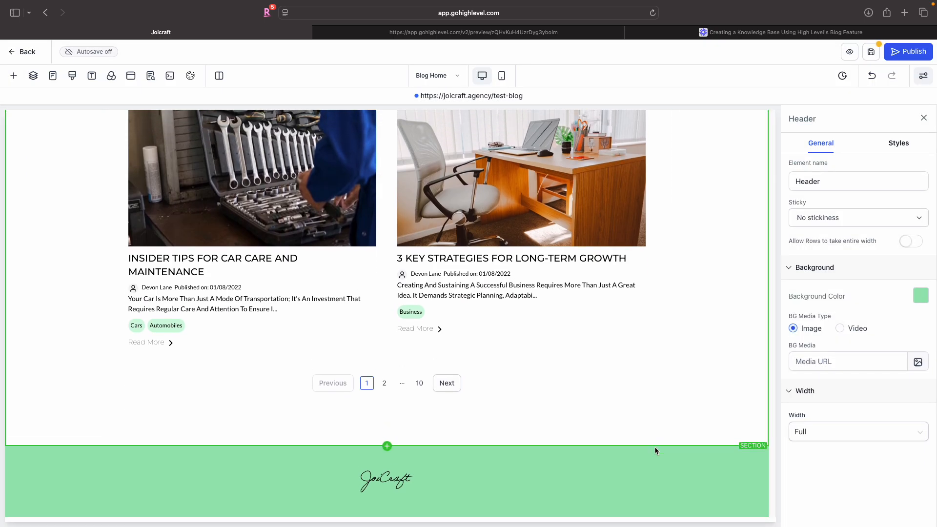
click(618, 449)
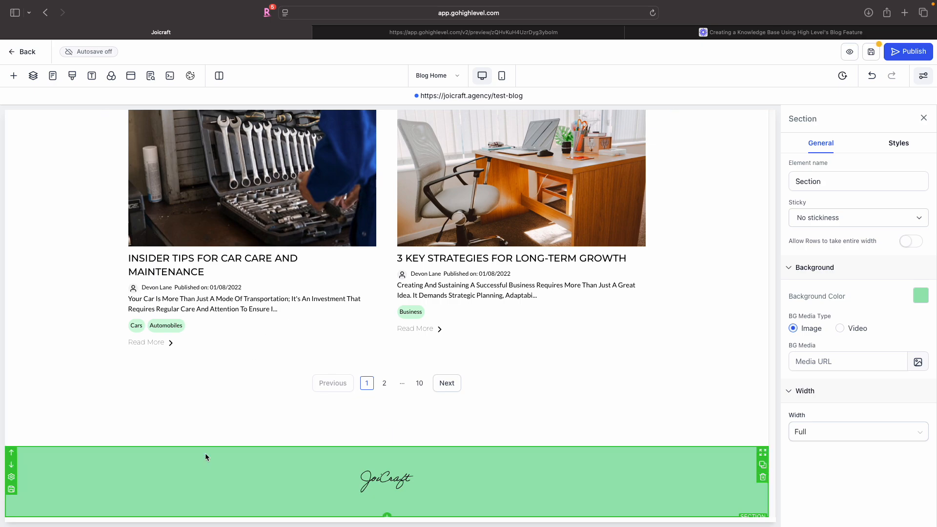
click(11, 489)
click(454, 296)
click(435, 210)
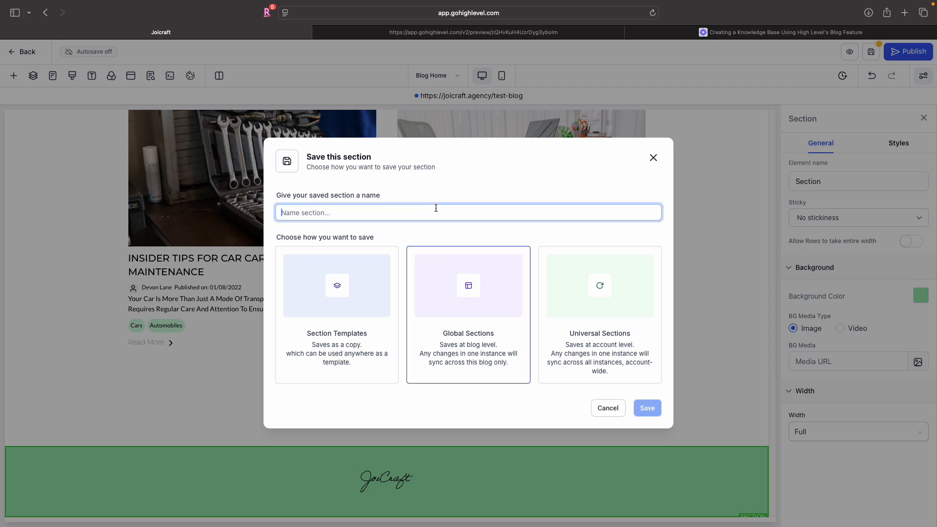
text(Footer)
click(645, 408)
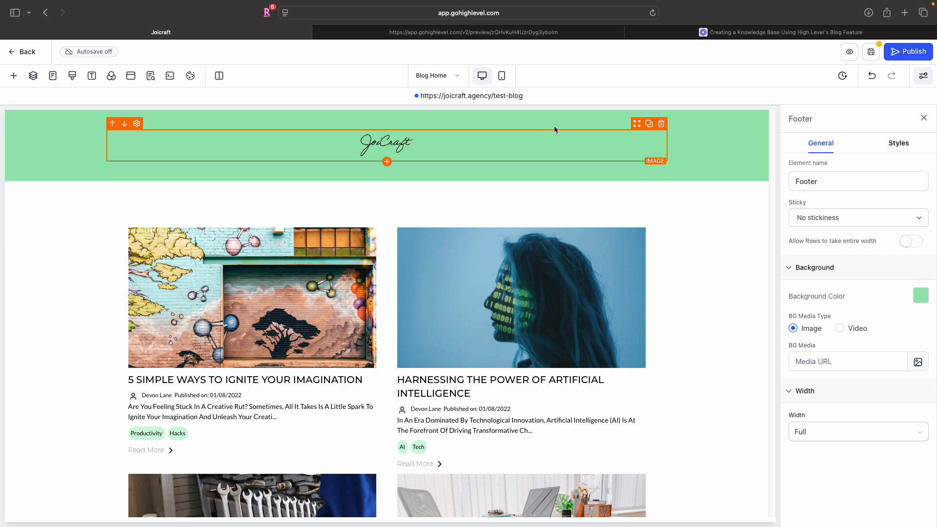
- Duplicate the header's logo column twice to make three columns
click(557, 122)
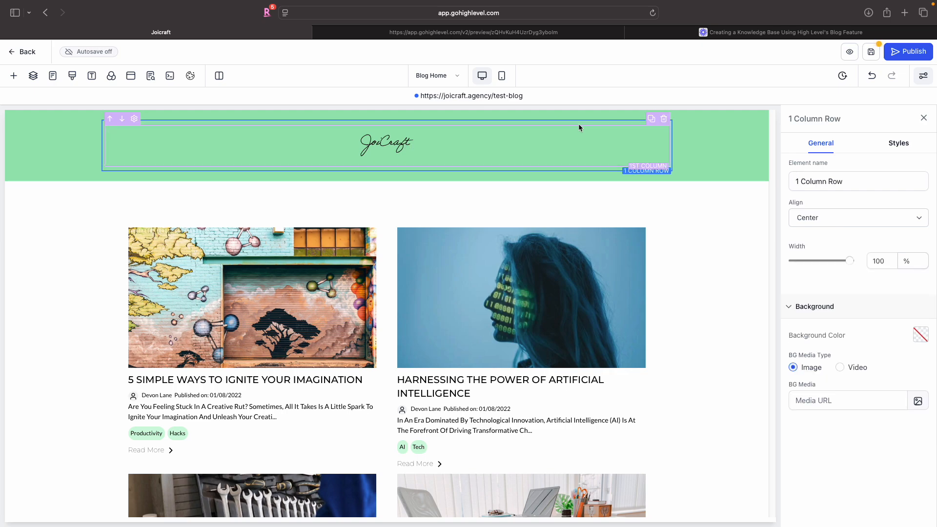
click(651, 120)
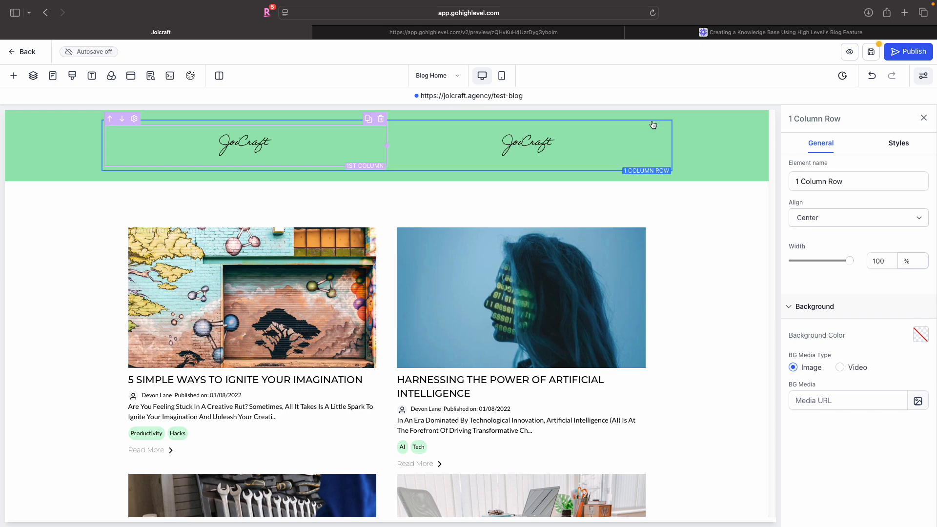
click(650, 120)
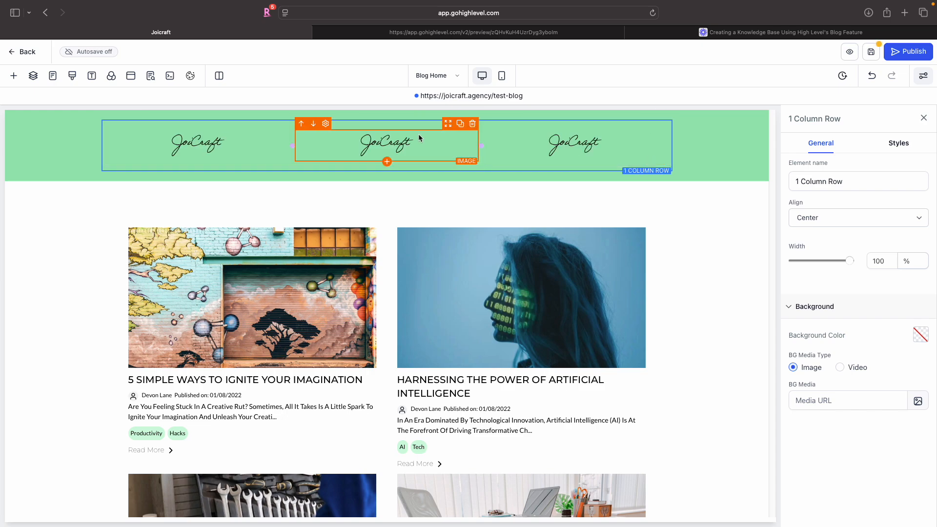
- Replace the middle column's logo with a Category Navigation element
click(449, 141)
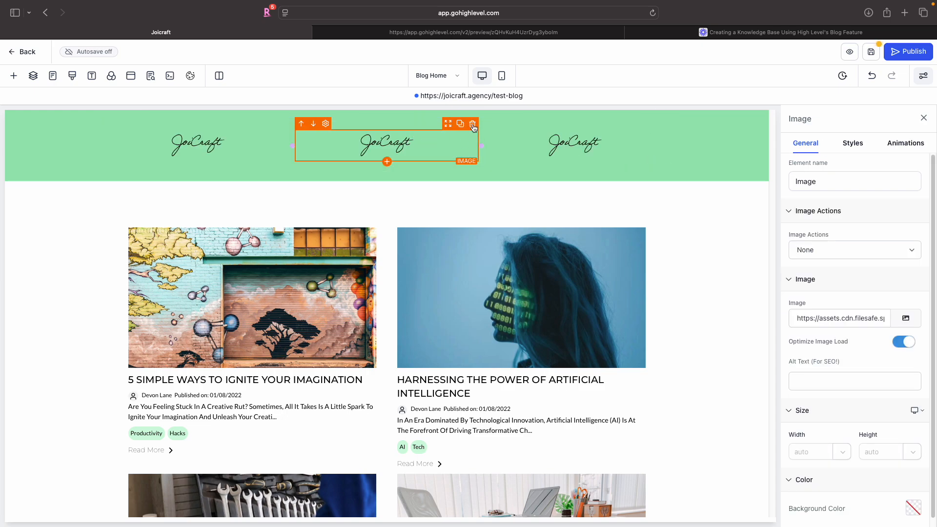
click(472, 124)
click(387, 154)
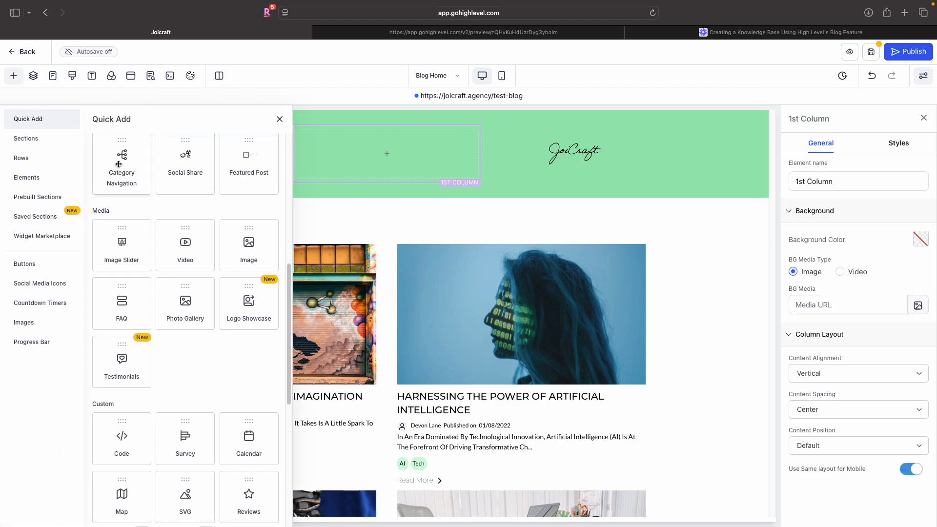
scroll(120, 167, up, 3)
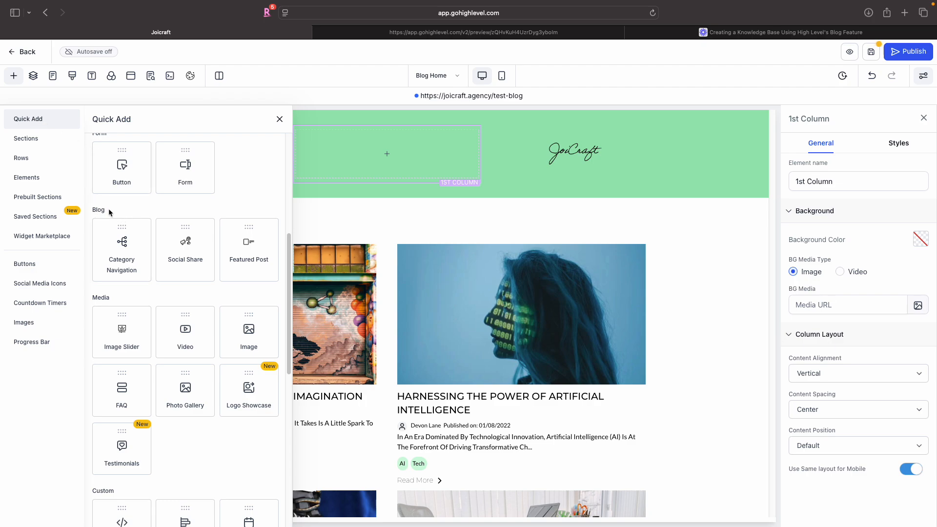
click(128, 244)
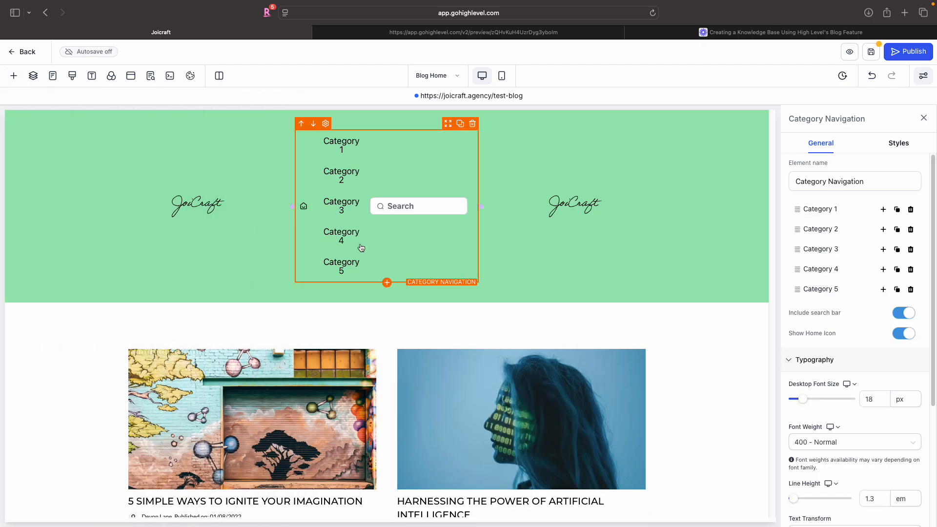
- Delete all five placeholder category items from the Category Navigation element
click(911, 209)
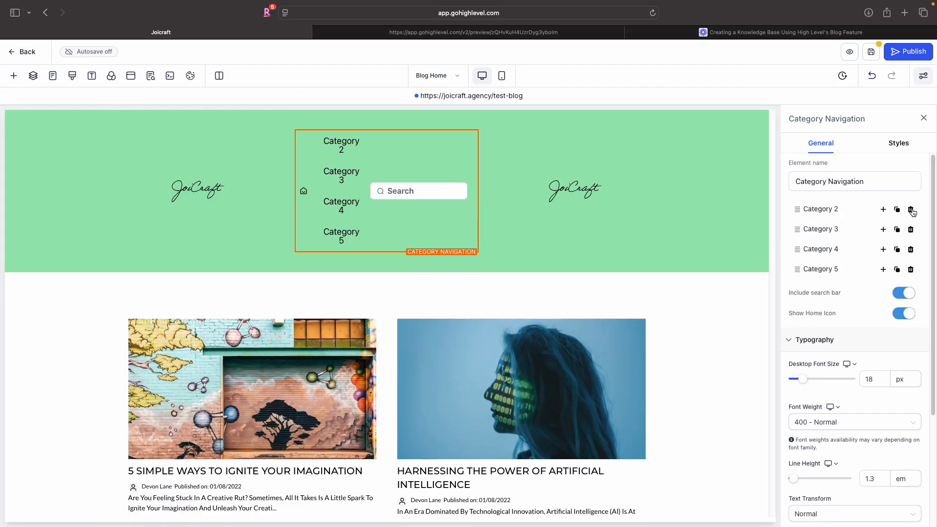
click(910, 209)
click(910, 210)
click(911, 210)
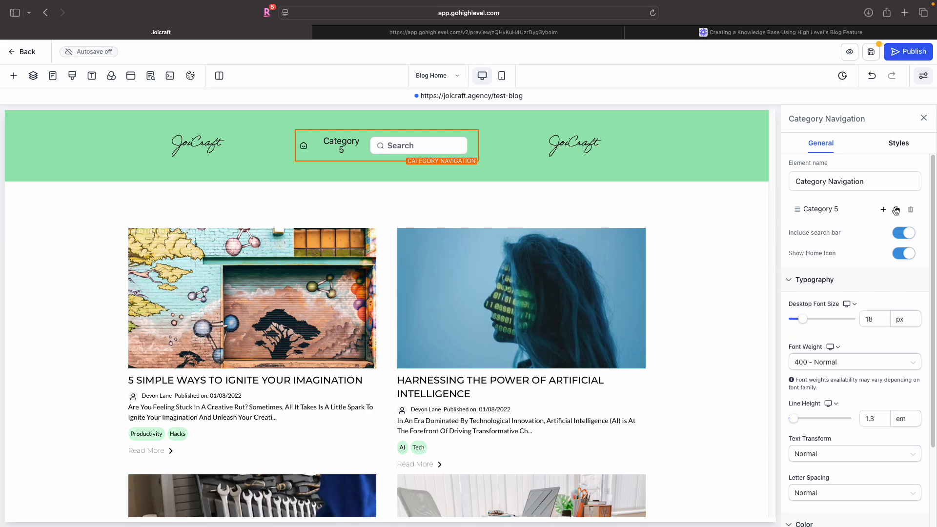
click(816, 210)
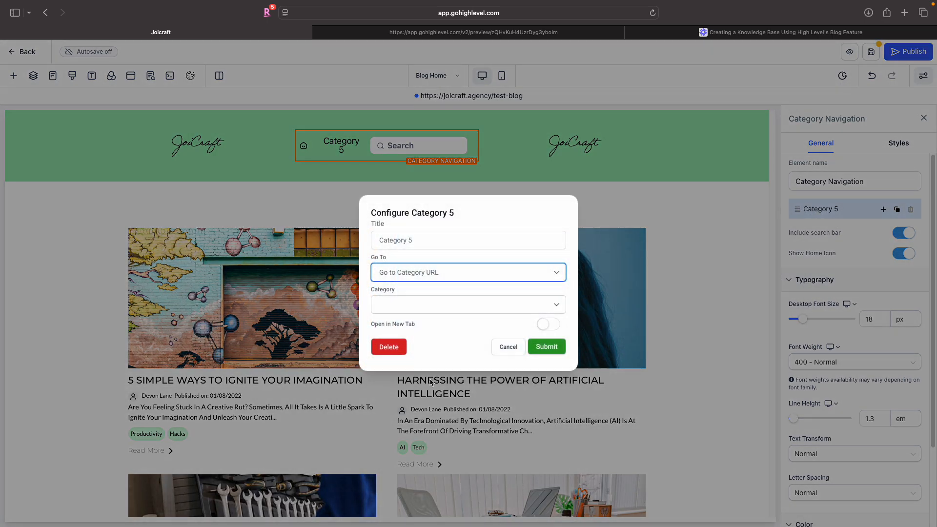
click(387, 345)
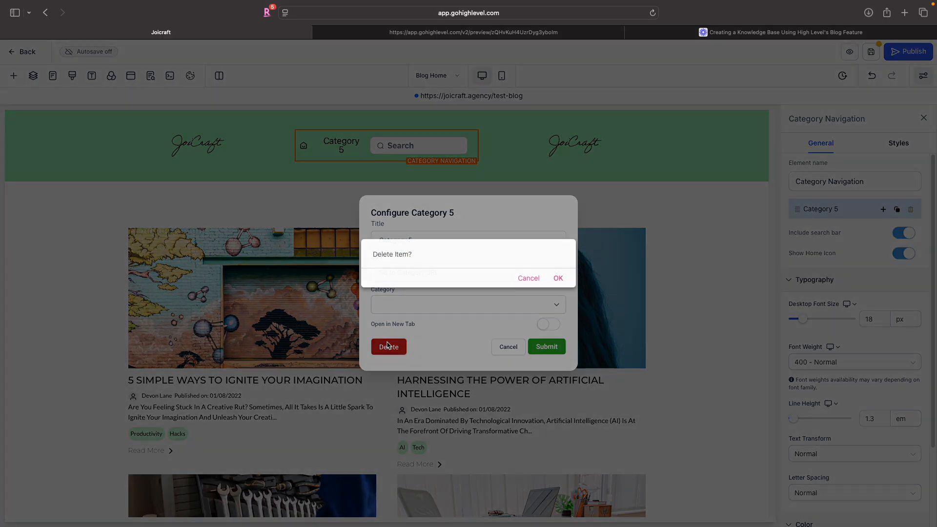
click(558, 278)
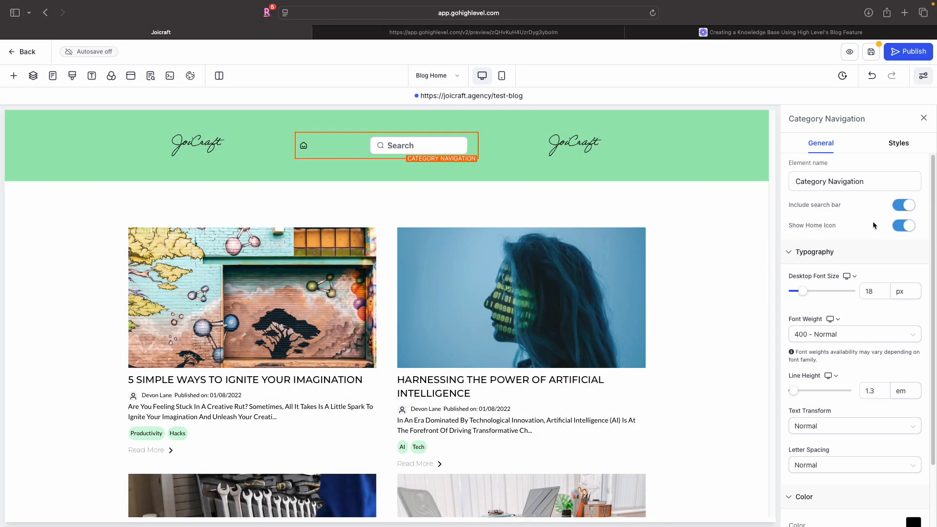
- Turn off the home icon in the Category Navigation
click(900, 228)
scroll(830, 259, down, 4)
scroll(830, 259, up, 4)
- Set the Category Navigation's text alignment to justified
click(898, 143)
click(805, 325)
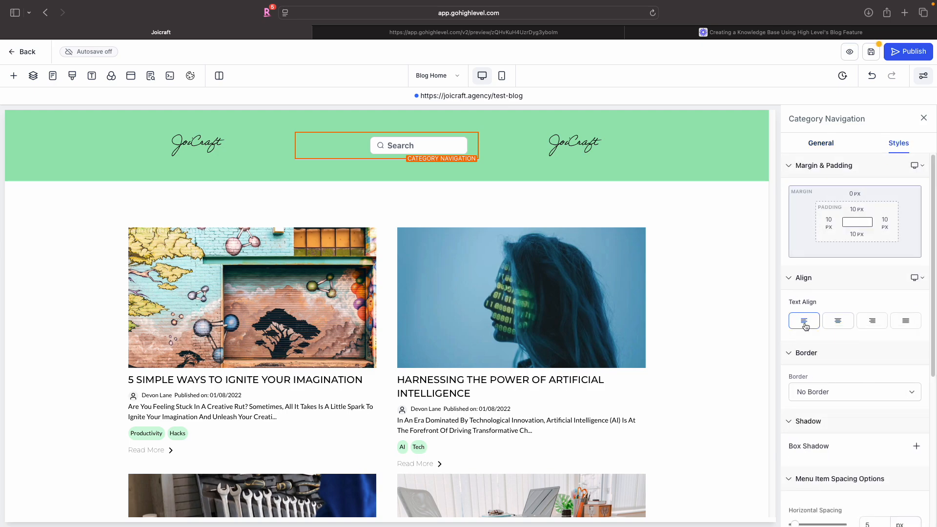
click(911, 323)
- Set the Category Navigation's left and right padding to 0 px
click(829, 223)
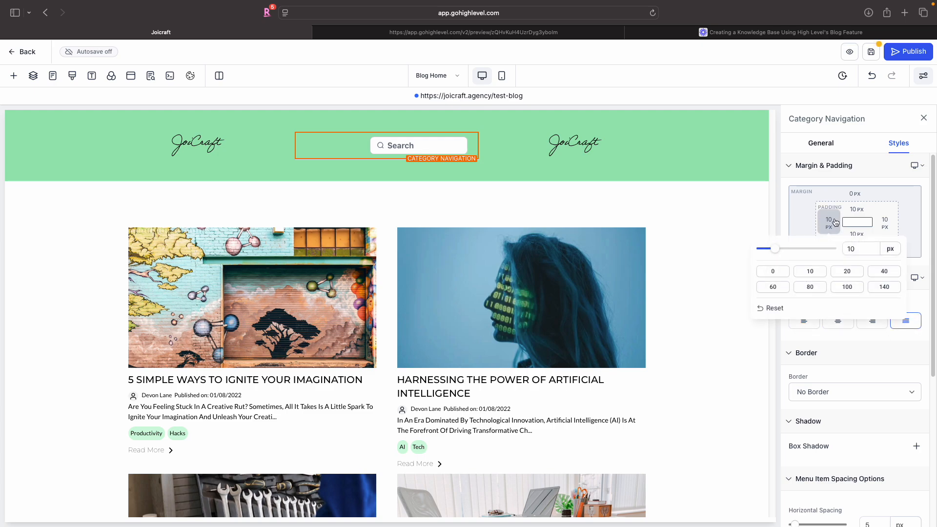
click(785, 273)
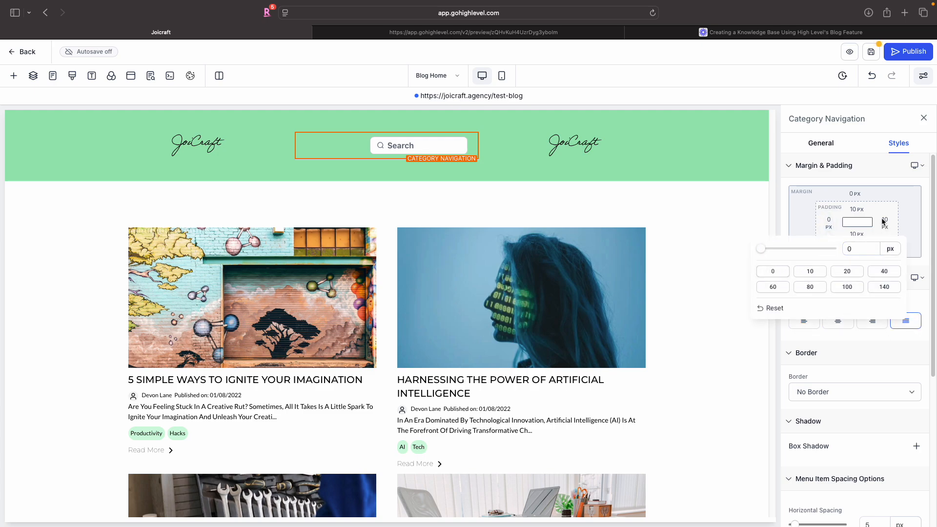
click(883, 221)
click(756, 272)
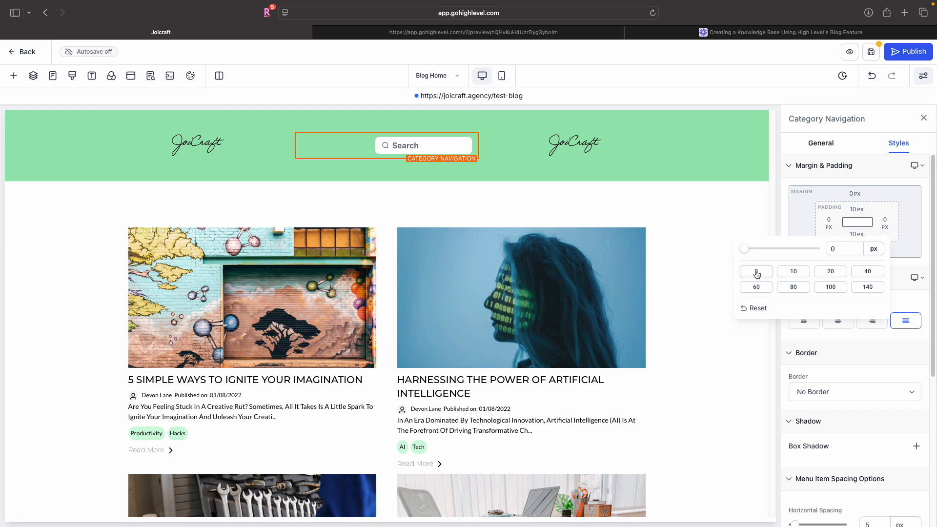
- Replace the header's right-column logo image with a Button element
click(607, 147)
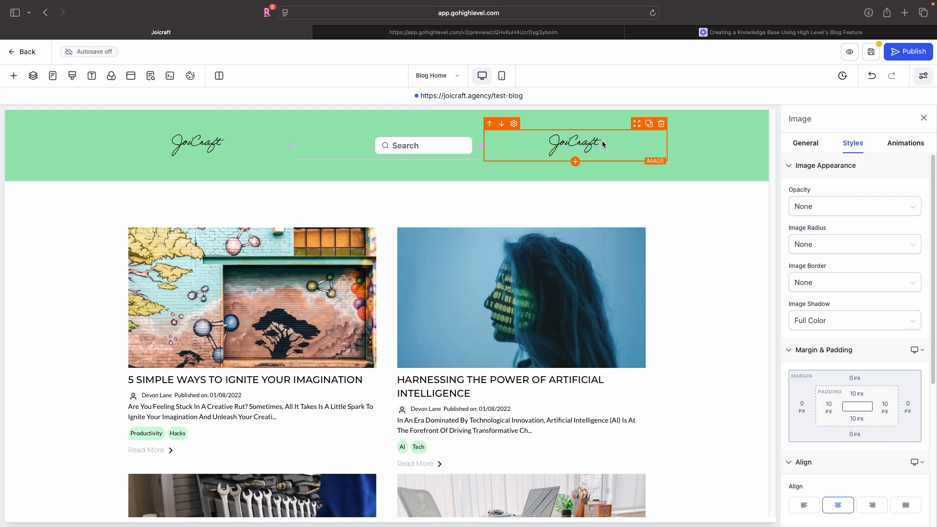
click(661, 123)
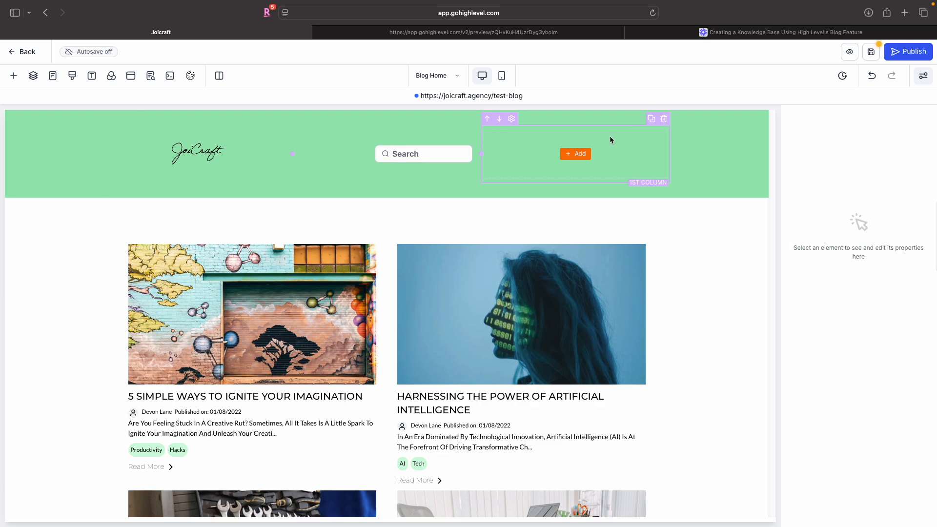
click(575, 154)
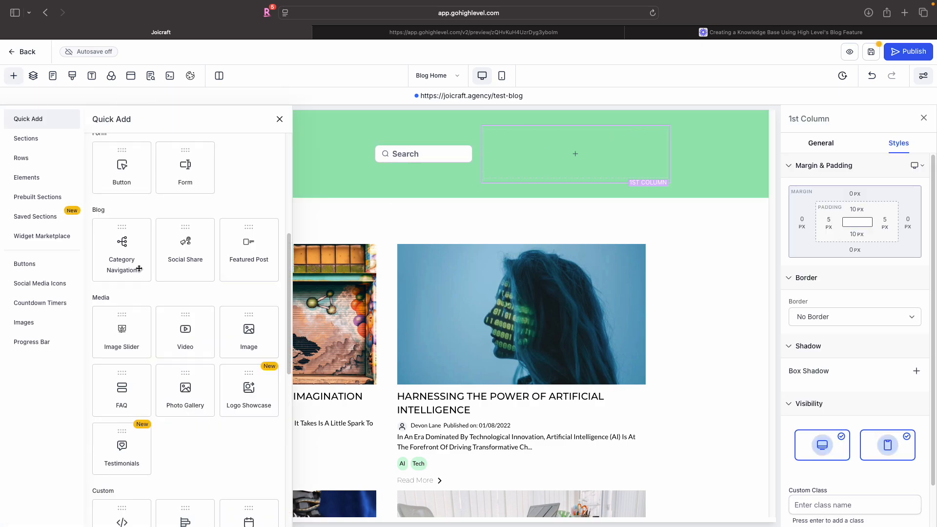
click(121, 164)
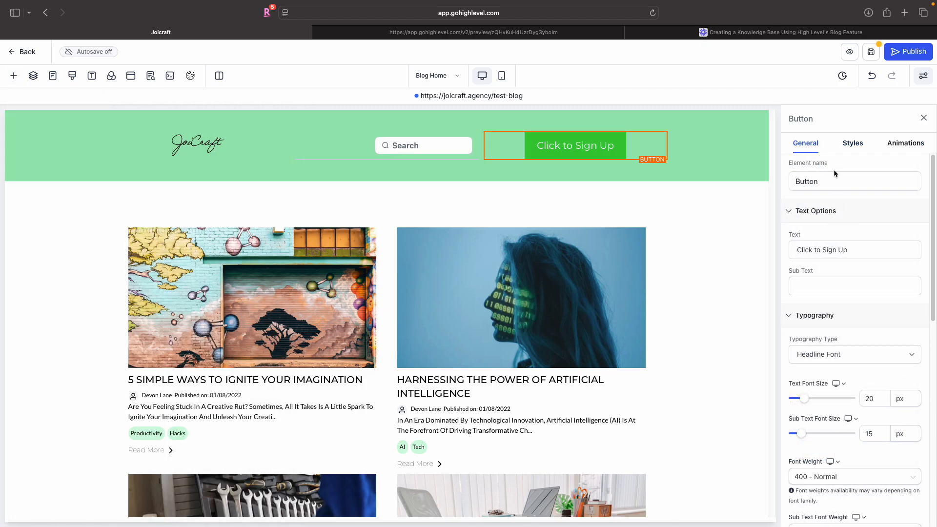
- Set the button's text font size to 16 px
scroll(834, 350, down, 1)
scroll(834, 349, down, 1)
double_click(870, 352)
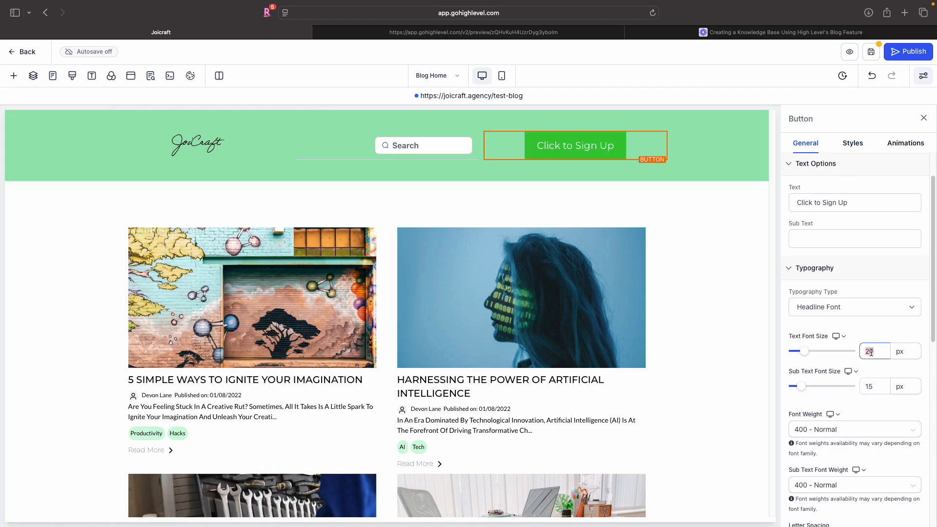
text(16)
- Make the button's background colour transparent
scroll(885, 318, down, 10)
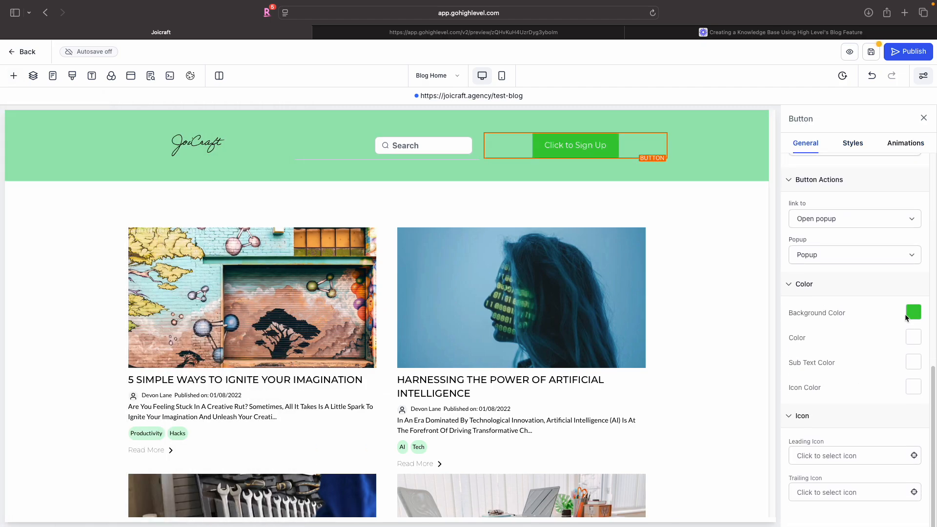
click(913, 313)
click(741, 425)
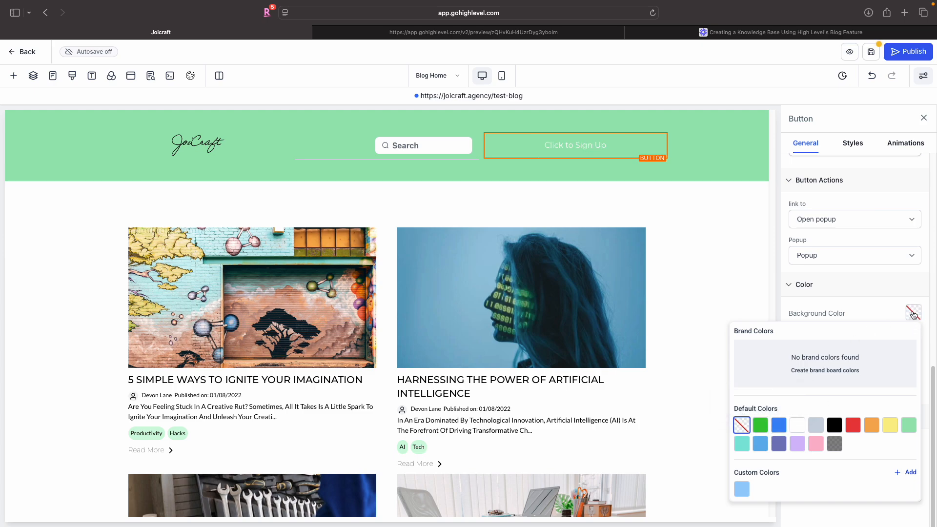
click(913, 311)
- Set the button's text colour and icon colour to black
click(911, 339)
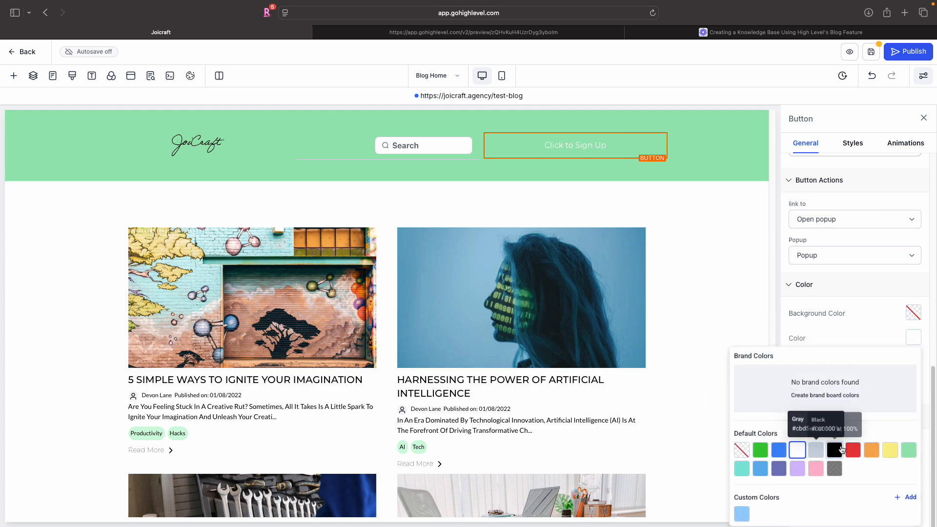
click(840, 444)
click(913, 387)
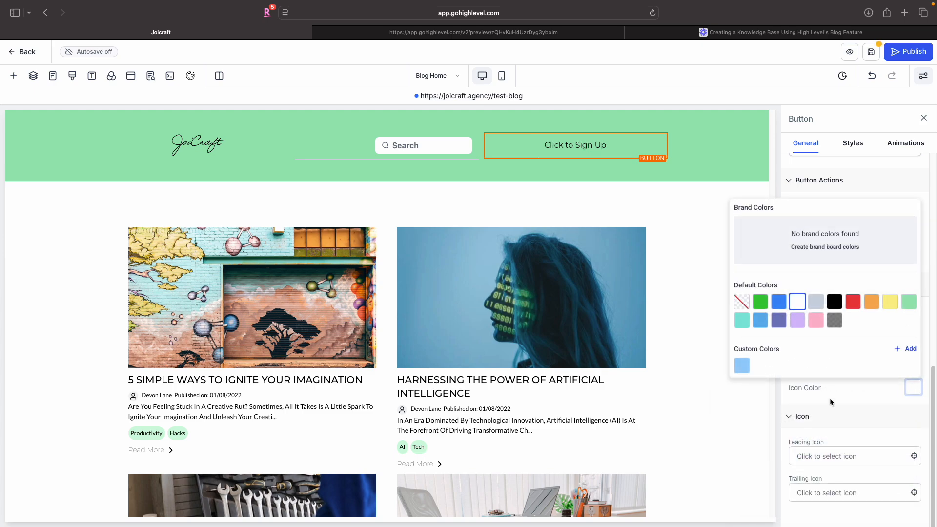
click(840, 304)
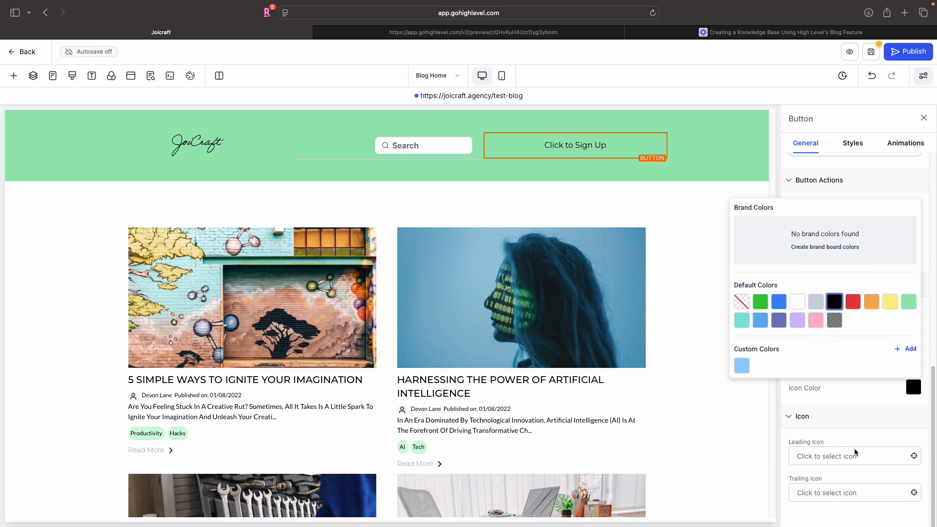
- Search icons for "arrow" and set a right-pointing arrow as the button's trailing icon
click(848, 494)
click(846, 516)
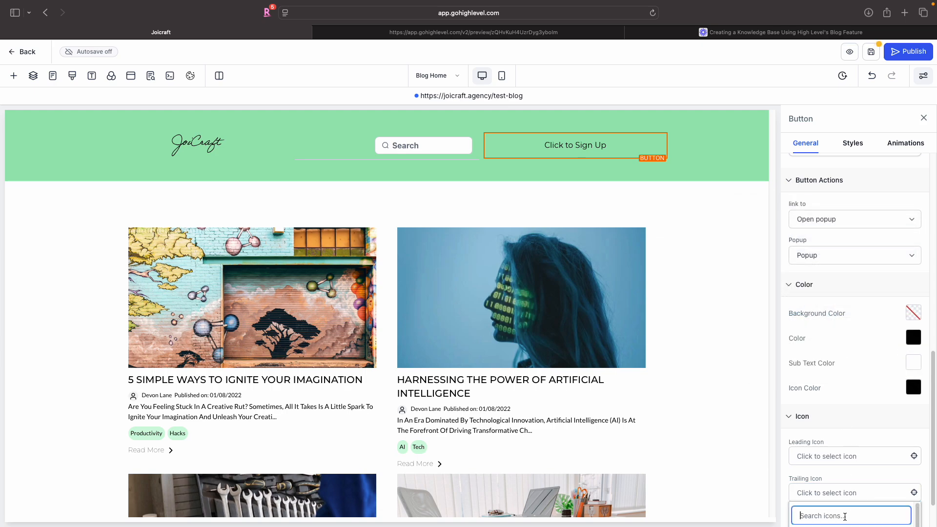
text(arrow)
scroll(826, 496, down, 1)
scroll(826, 496, down, 2)
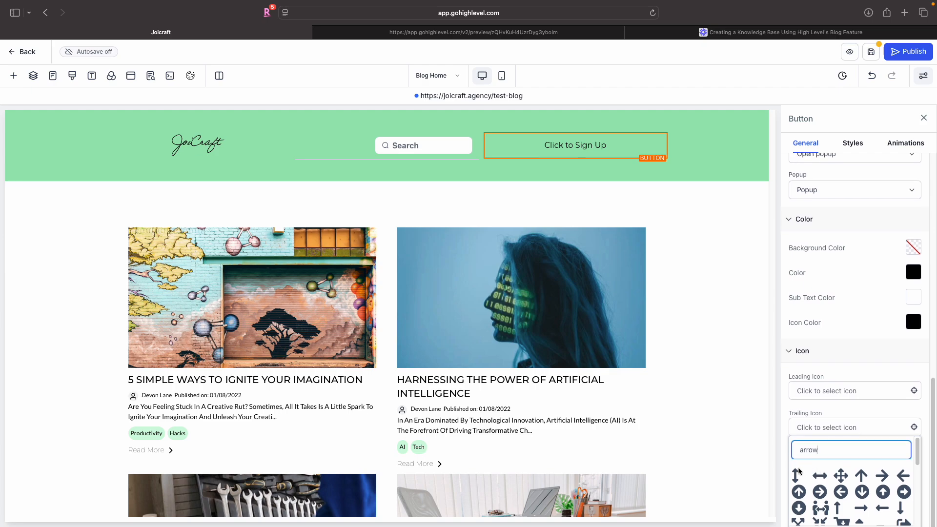
click(880, 479)
- Change the button text to "Log In"
scroll(830, 328, up, 10)
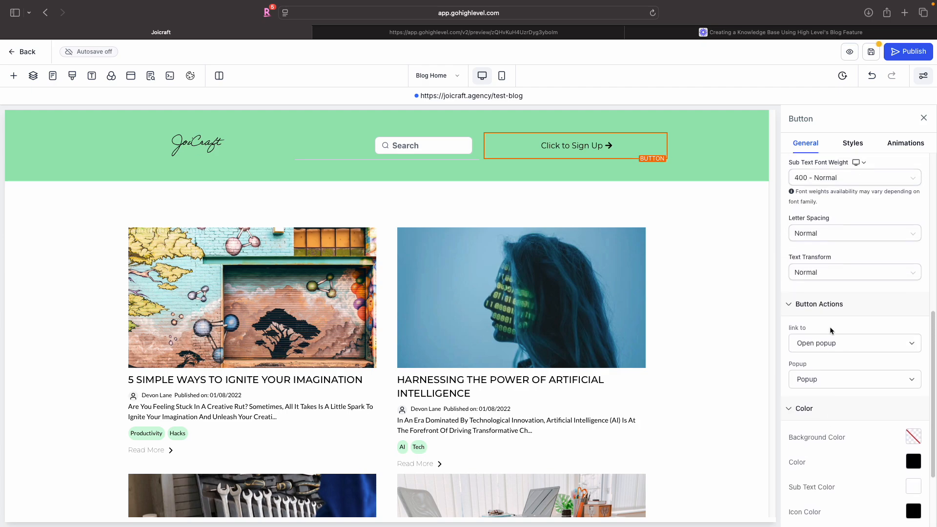
triple_click(842, 249)
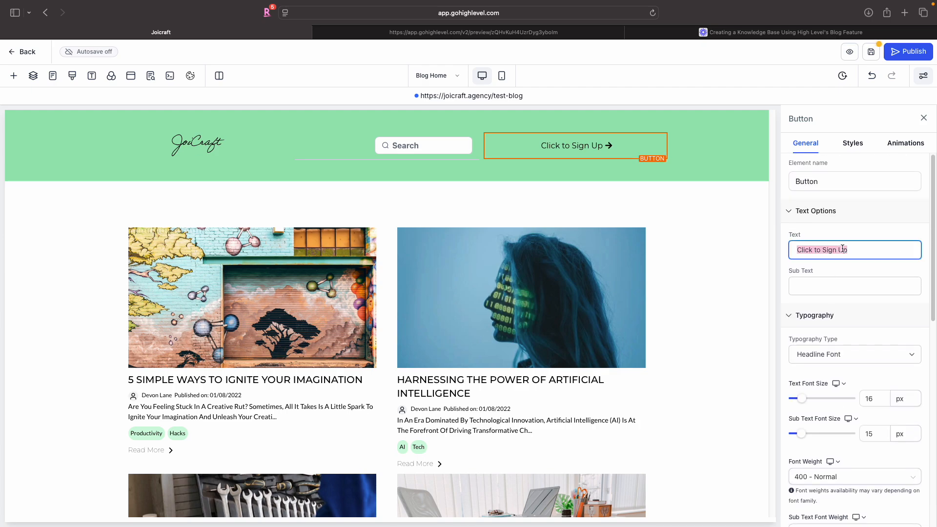
text(Logio)
key(BackSpace)
key(BackSpace)
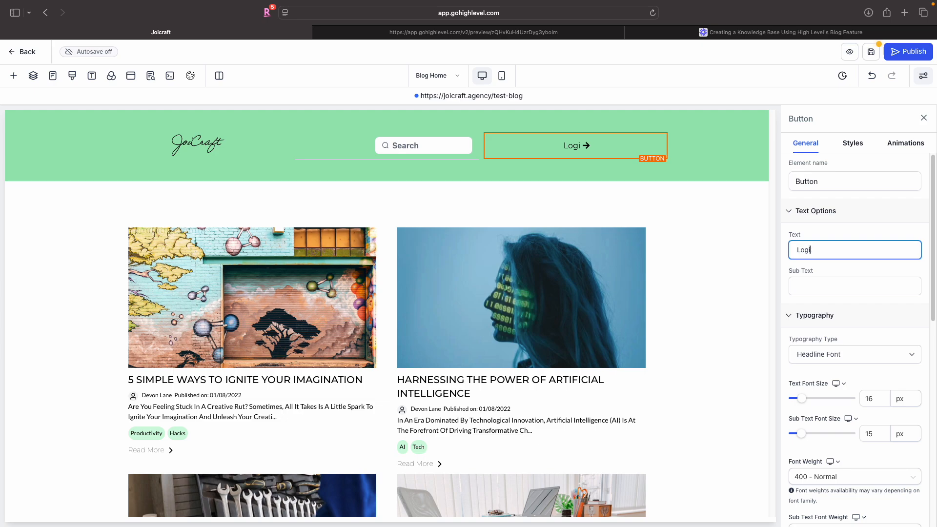
text(In)
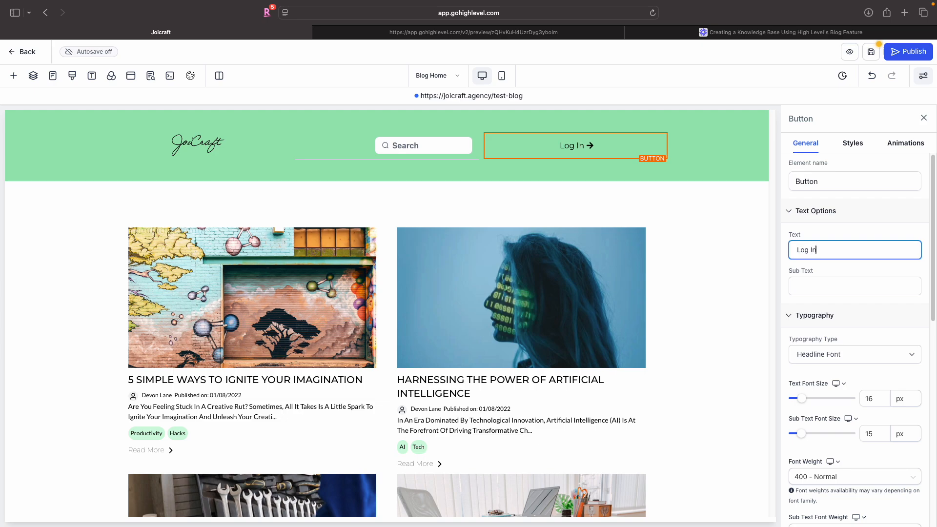
- Set the Header section's top and bottom padding to 10 px
click(698, 177)
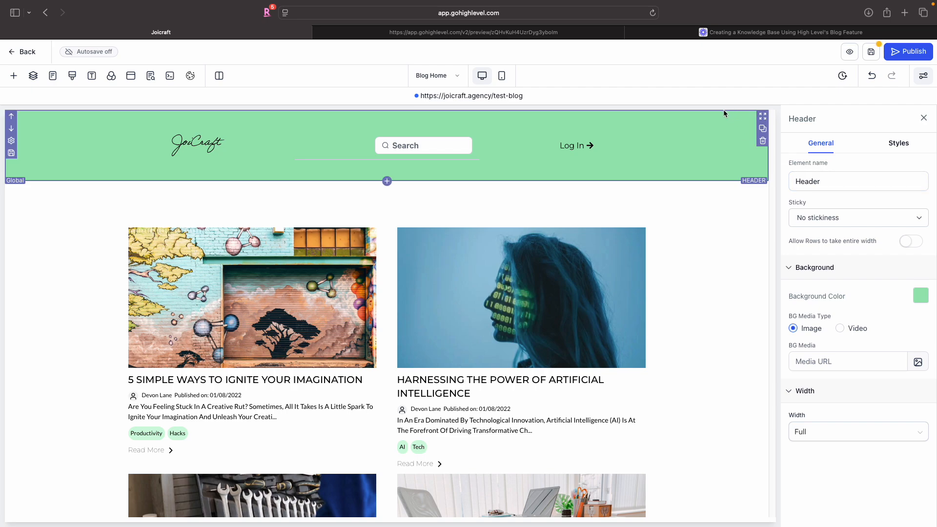
click(896, 142)
click(855, 234)
click(838, 279)
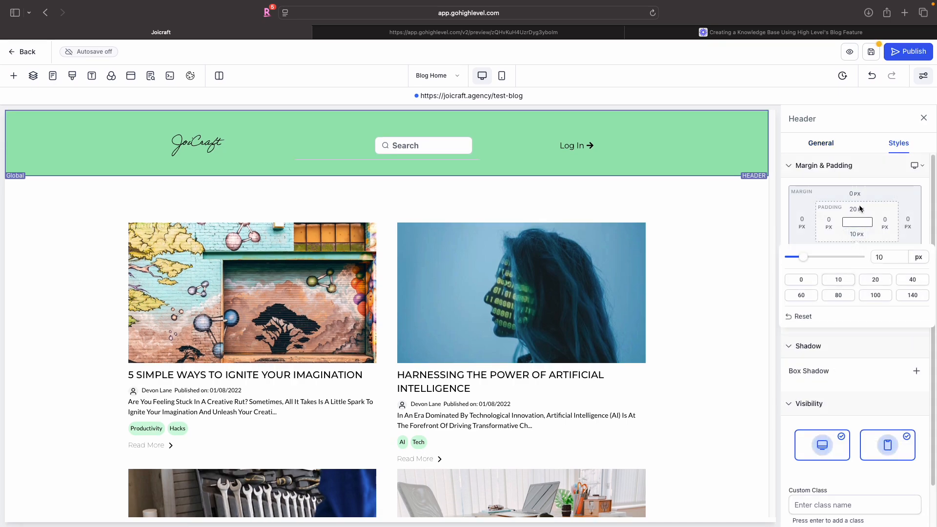
click(857, 210)
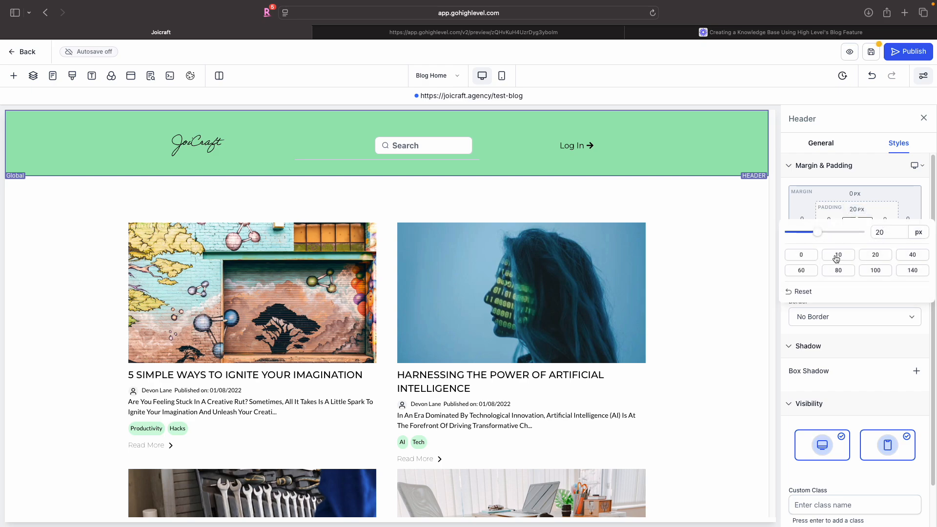
click(837, 255)
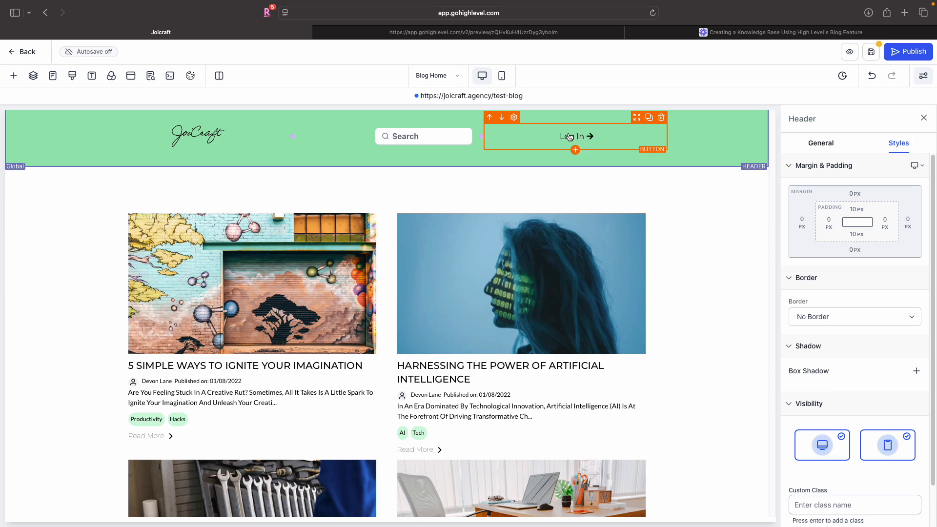
- Add a blank section below the blog posts and move it up directly under the header
click(684, 280)
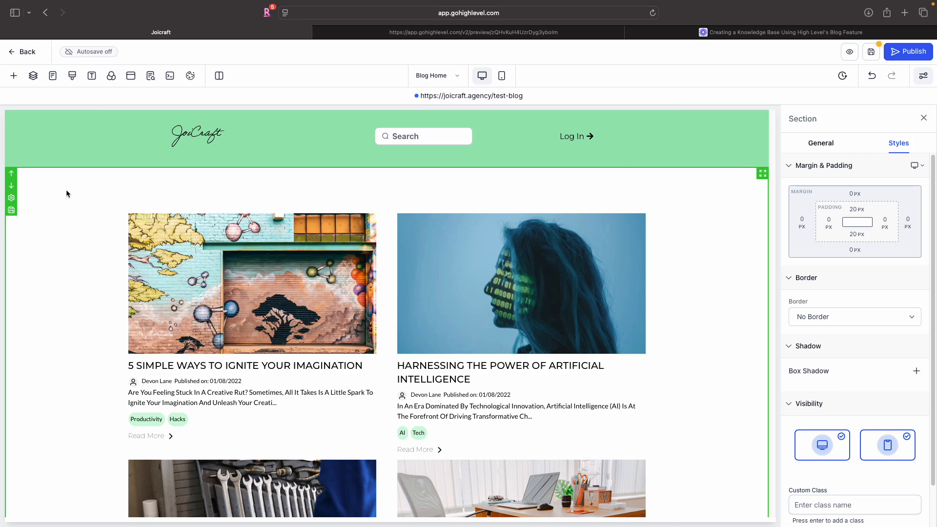
scroll(73, 315, down, 8)
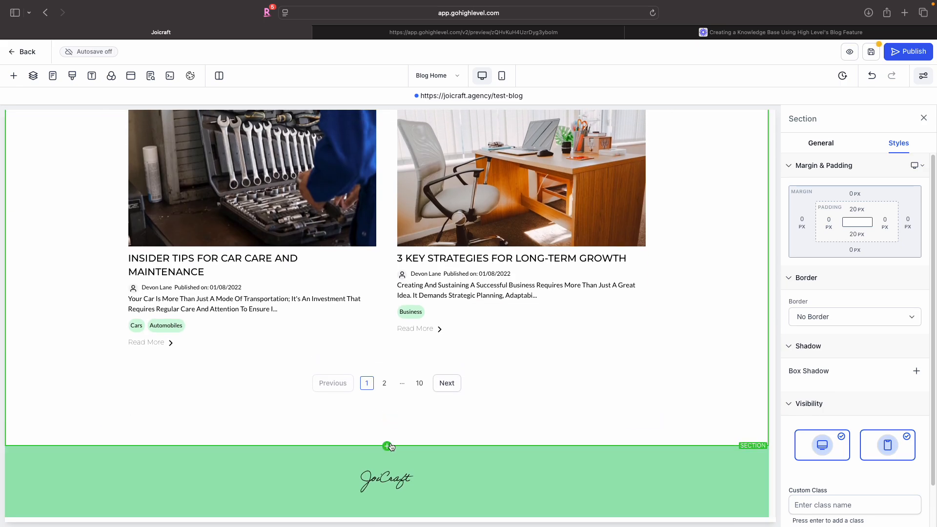
click(386, 446)
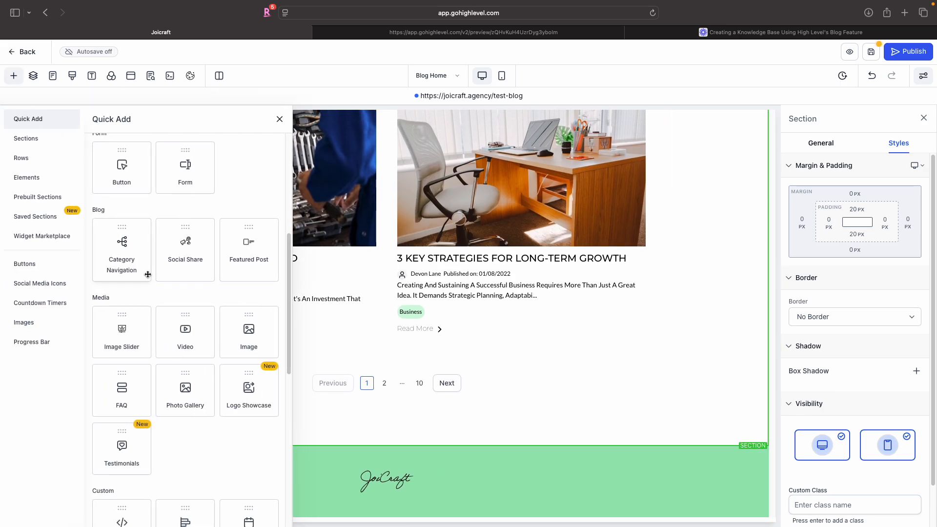
scroll(142, 253, up, 10)
click(27, 138)
click(144, 176)
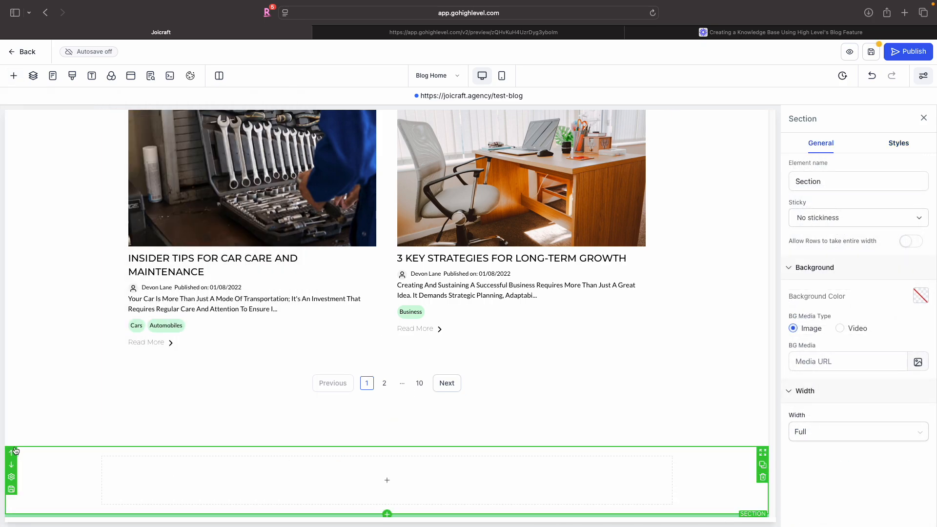
click(12, 454)
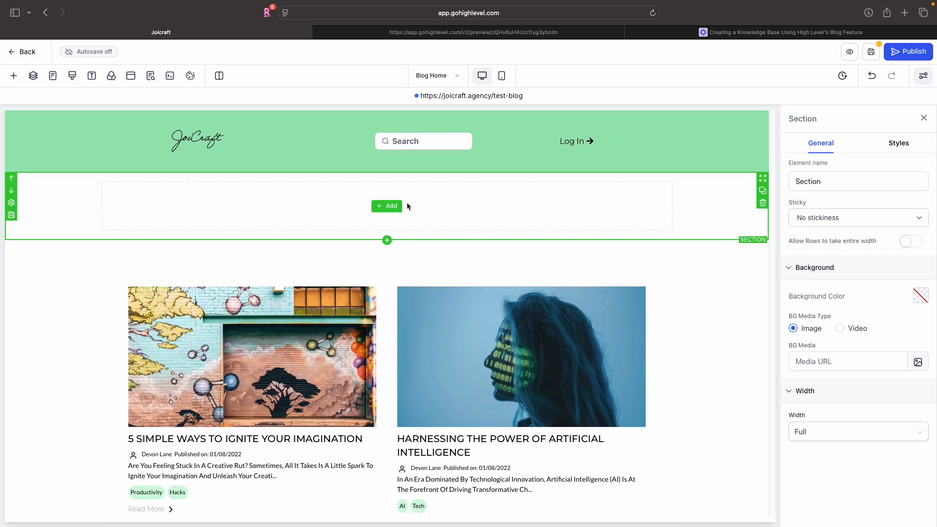
- Add a one-column row to the new section
click(395, 211)
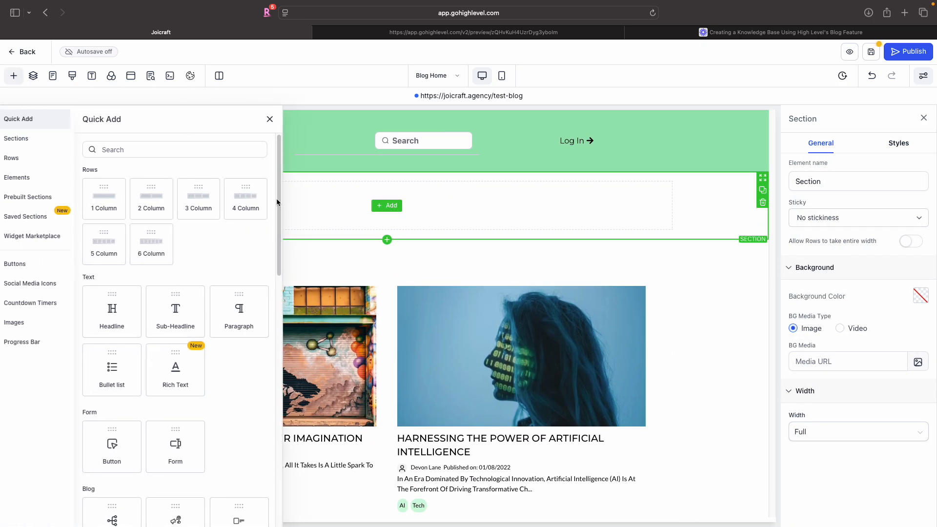
click(119, 197)
click(376, 218)
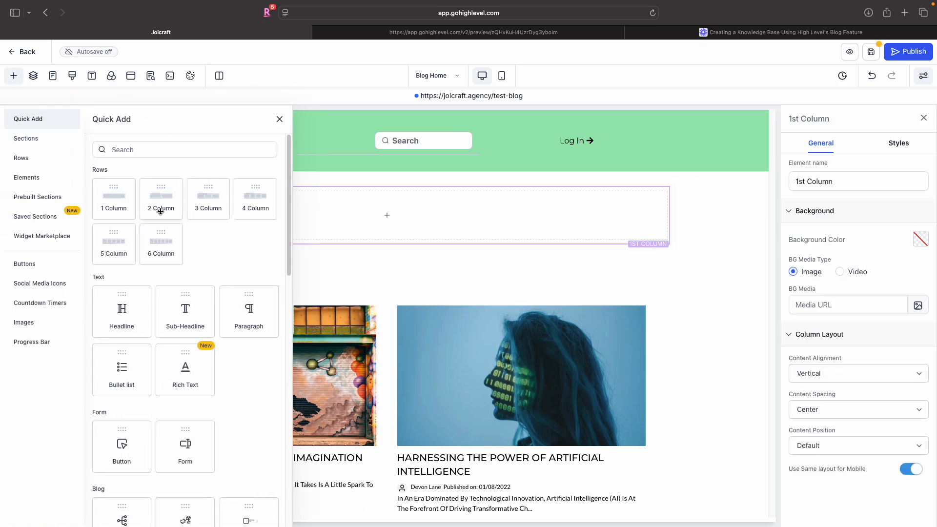
- Add a headline and a paragraph element to the new row
drag(134, 314, 387, 213)
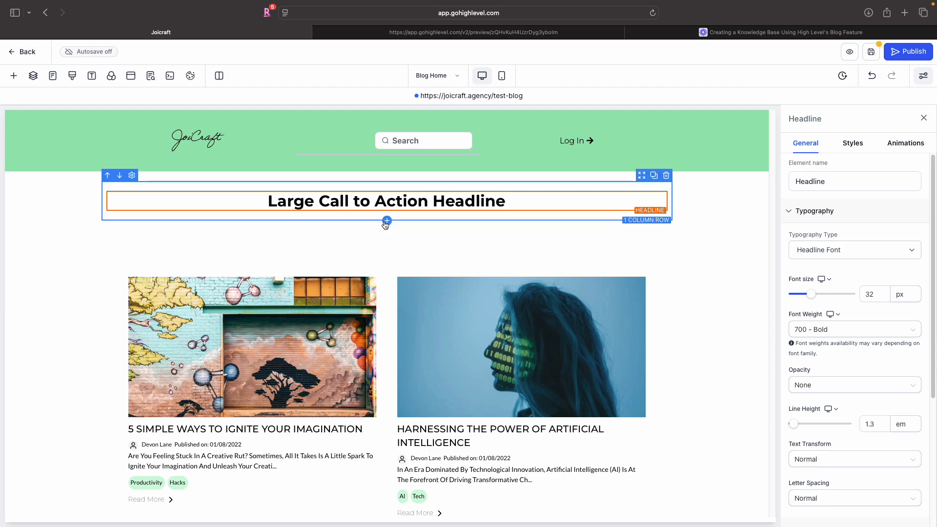
click(386, 212)
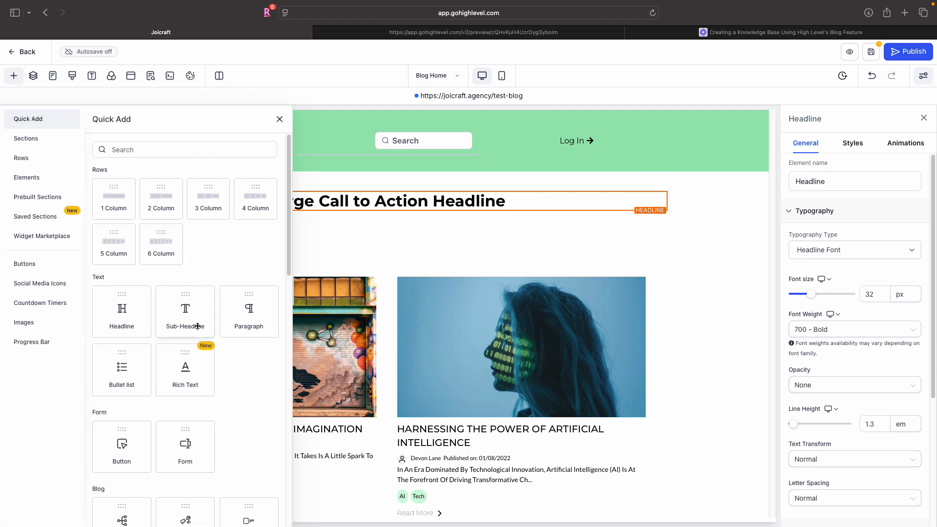
click(252, 311)
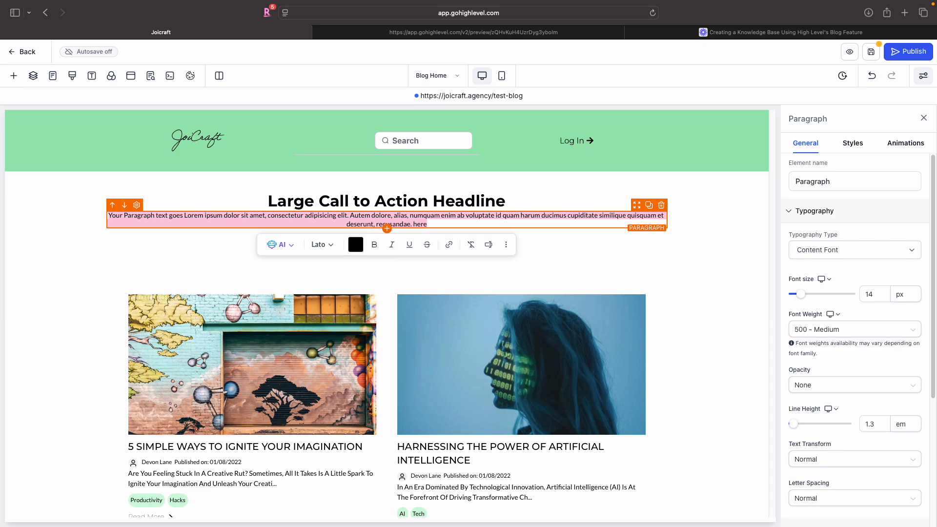
- Lengthen the paragraph by pasting extra copies of its placeholder text into it
click(493, 224)
key(Return)
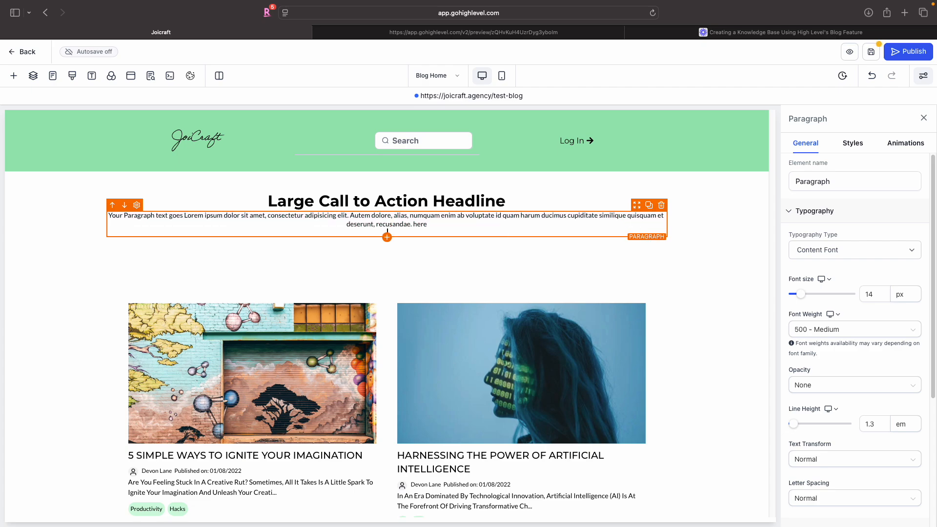
text(Your Paragraph text goes Lorem ipsum dolor sit amet, consectetur adipisicing elit. Autem dolore, alias, numquam enim ab voluptate id quam harum ducimus cupiditate similique quisquam et deserunt, recusandae. here)
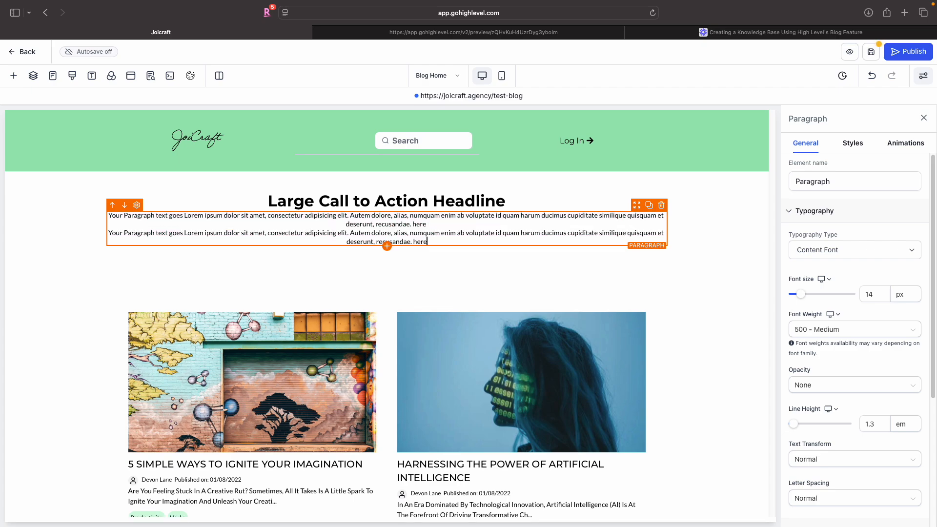
click(346, 224)
key(BackSpace)
key(BackSpace)
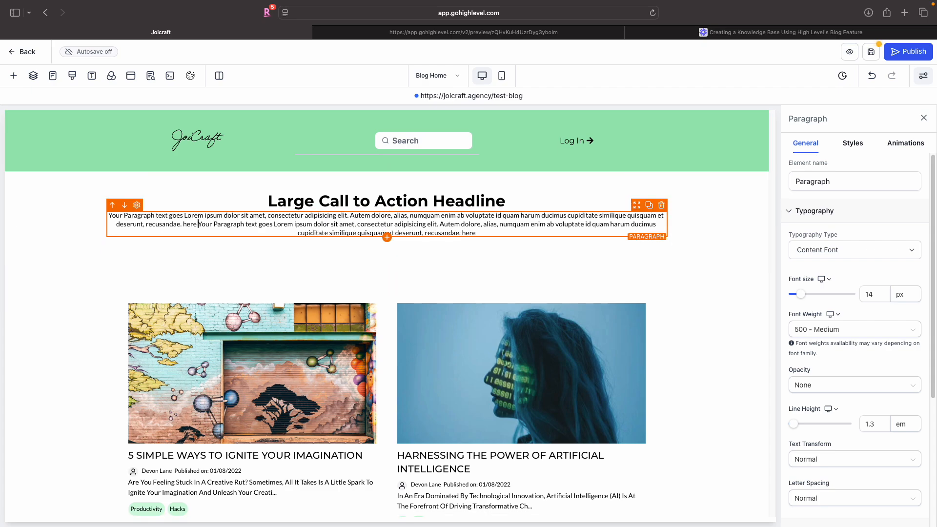
key(Return)
text(Your Paragraph text goes Lorem ipsum dolor sit amet, consectetur adipisicing elit. Autem dolore, alias, numquam enim ab voluptate id quam harum ducimus cupiditate similique quisquam et deserunt, recusandae. here)
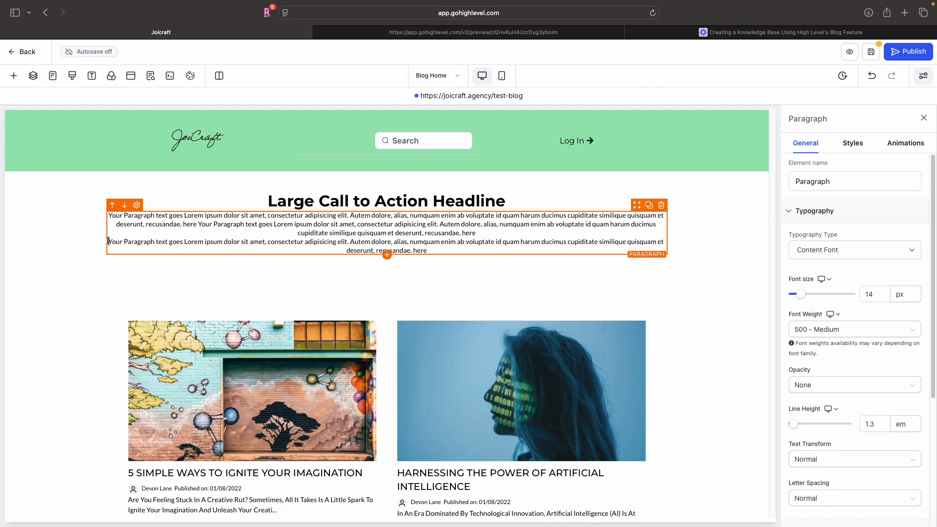
key(BackSpace)
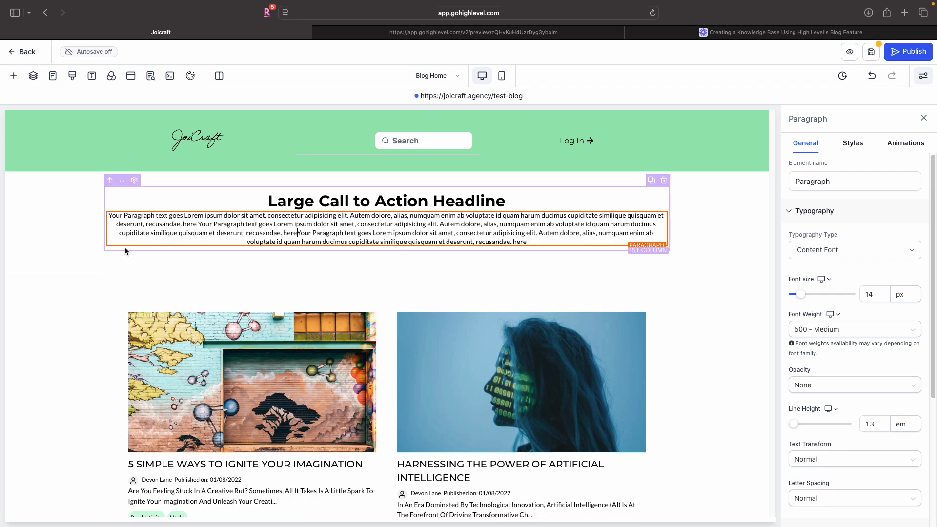
click(131, 263)
- Set the headline's bottom padding to 10 px
click(385, 193)
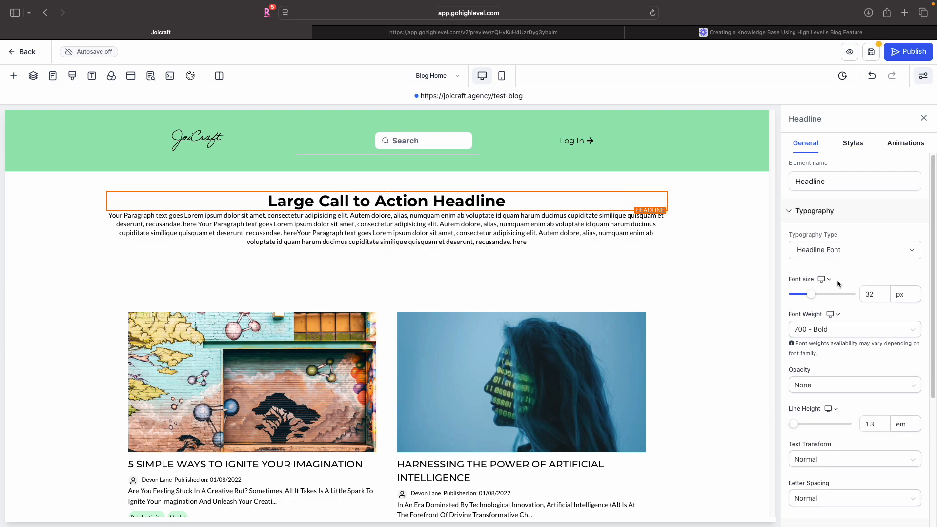
scroll(837, 279, down, 5)
scroll(836, 279, up, 5)
click(859, 147)
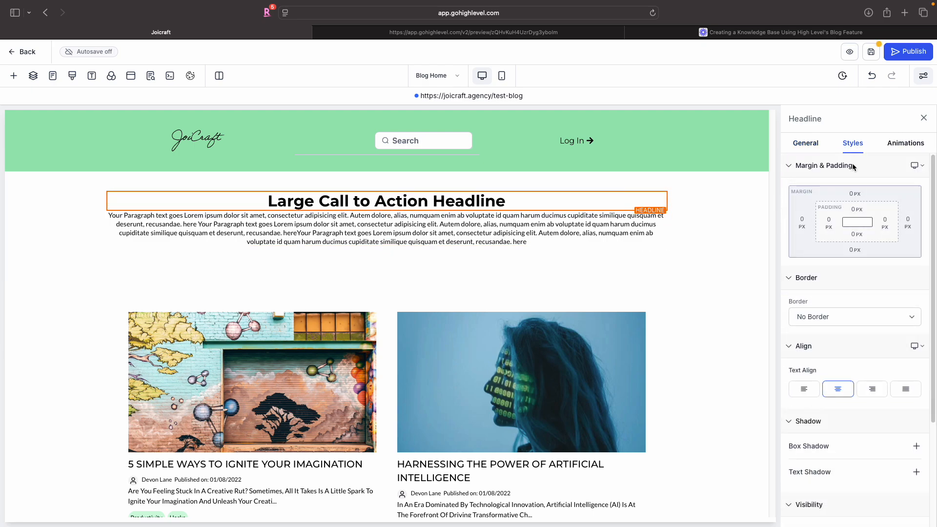
click(854, 234)
click(842, 282)
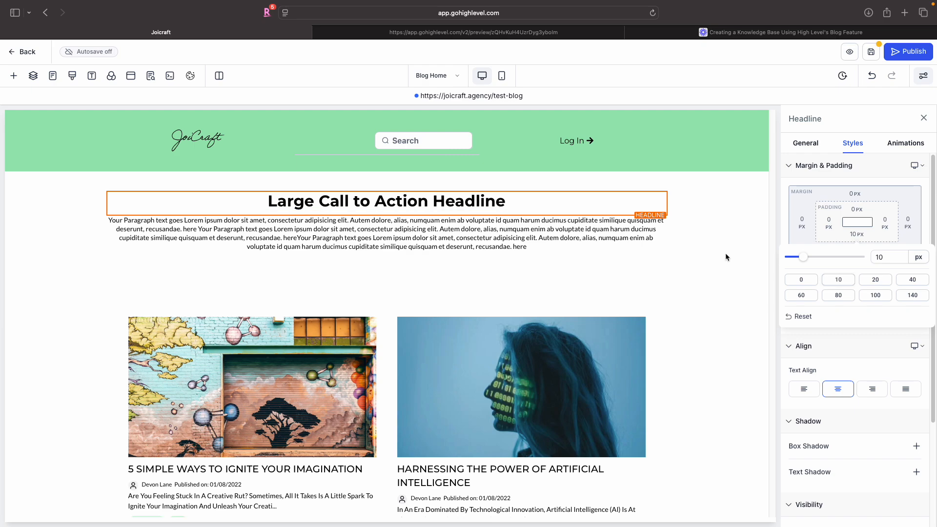
click(674, 236)
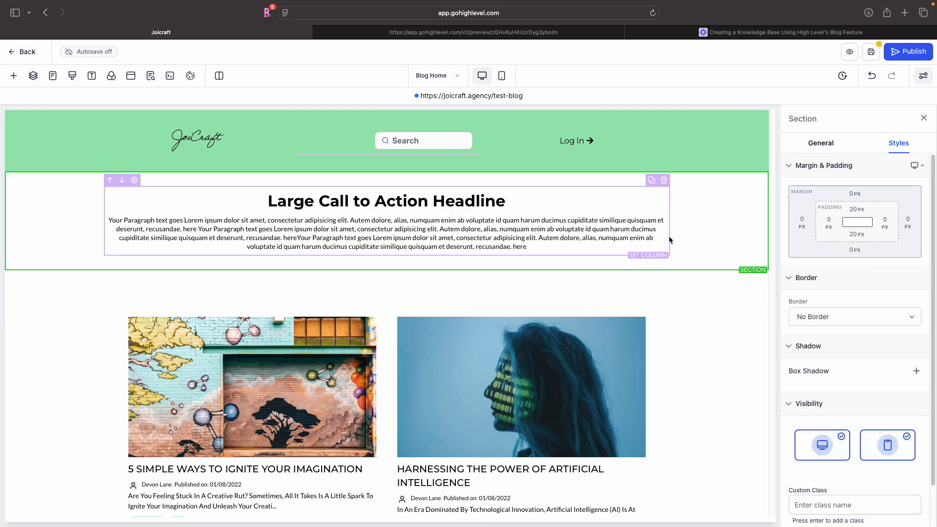
click(669, 235)
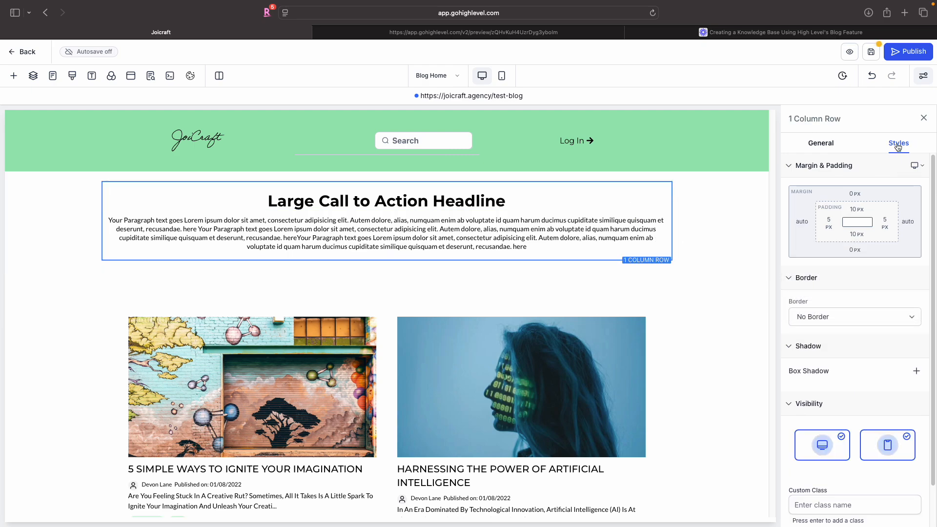
click(856, 209)
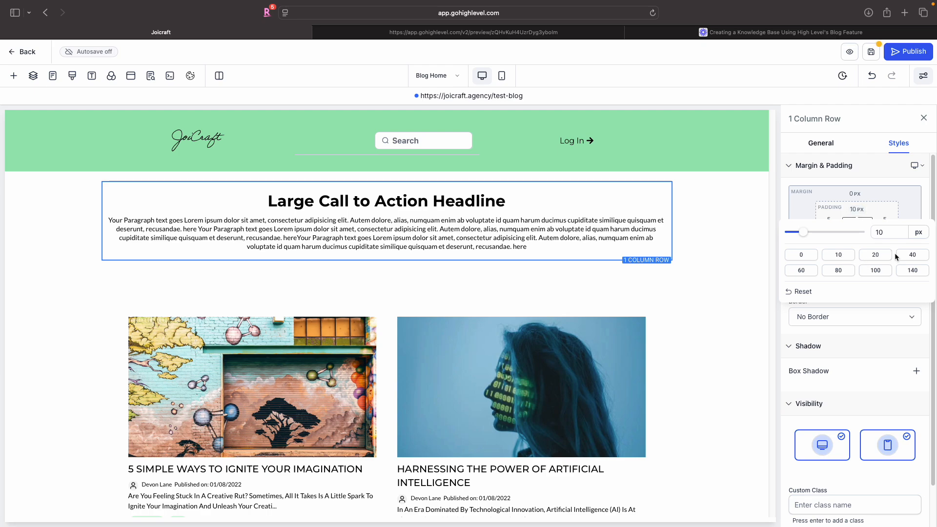
click(911, 255)
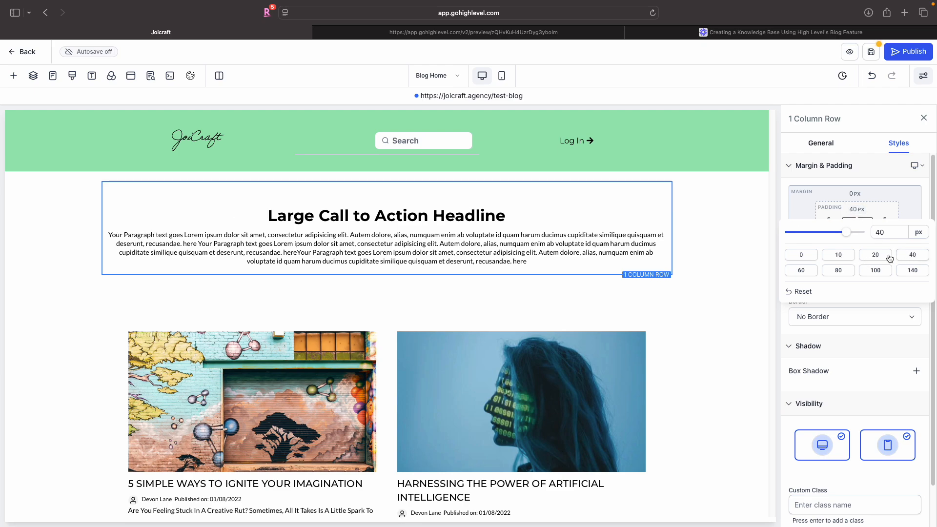
click(838, 257)
- Set the new section's top and bottom padding to 40 px
click(689, 199)
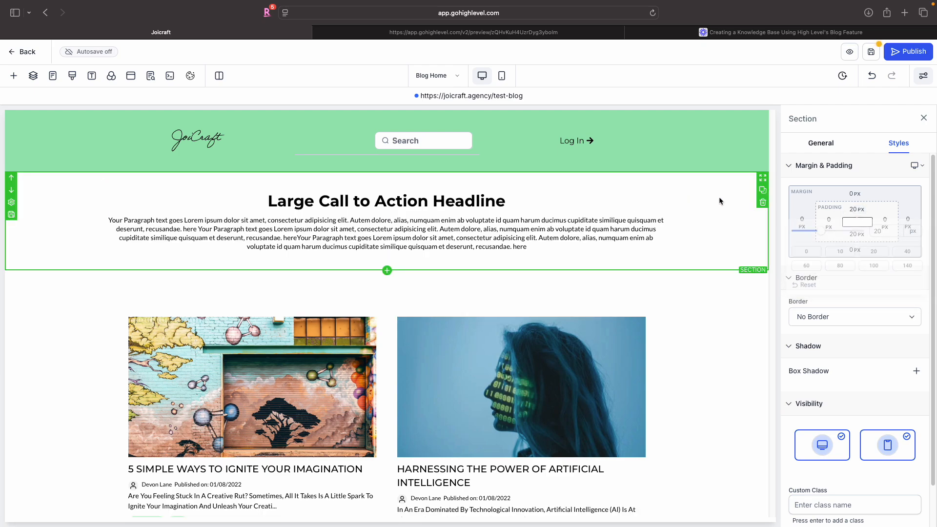
click(856, 208)
click(917, 255)
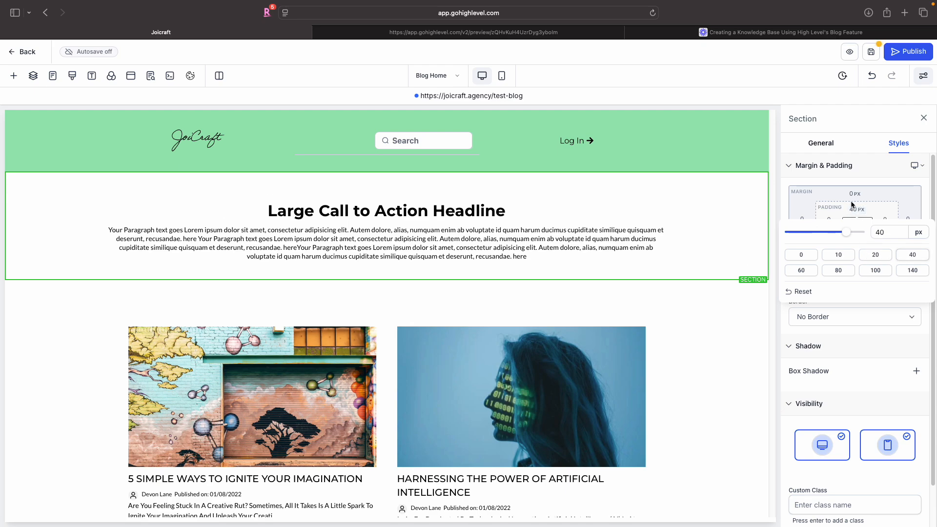
click(857, 234)
click(912, 279)
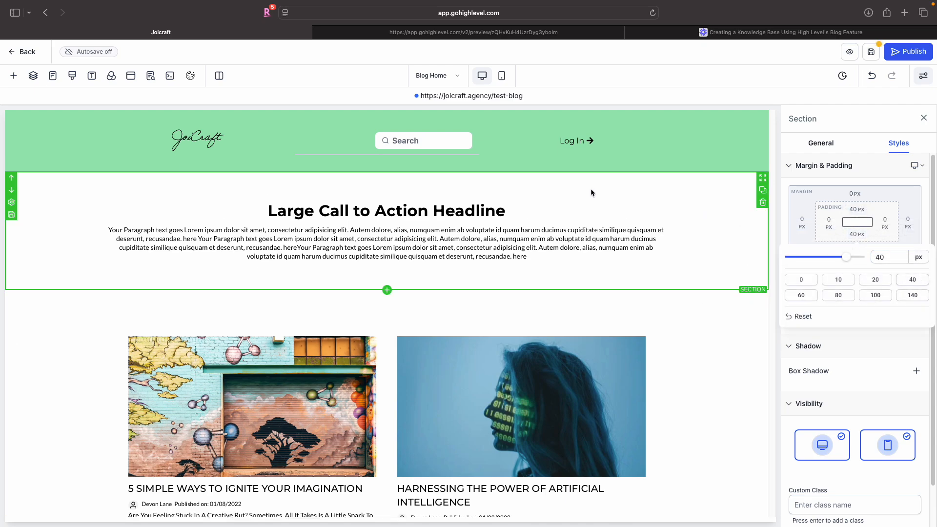
- Give the one-column row holding the headline and paragraph a full border
click(667, 227)
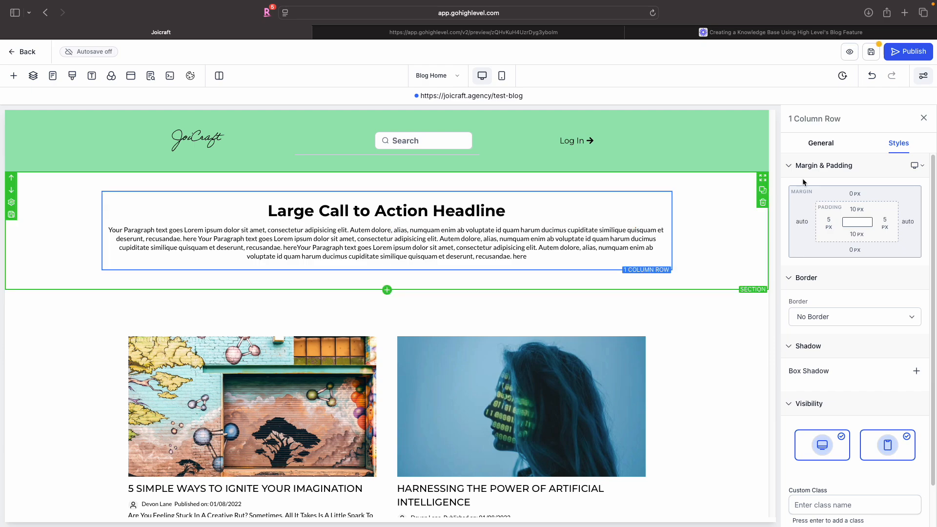
click(838, 315)
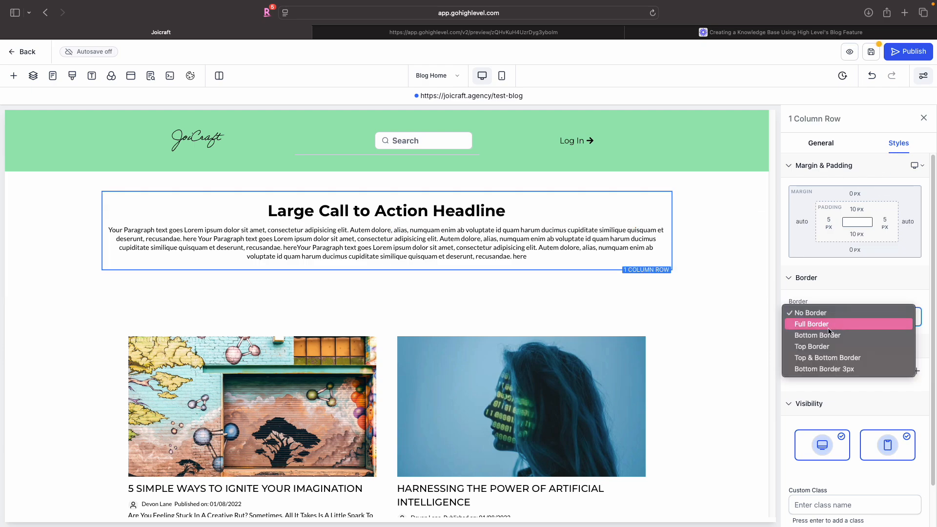
click(820, 323)
click(704, 288)
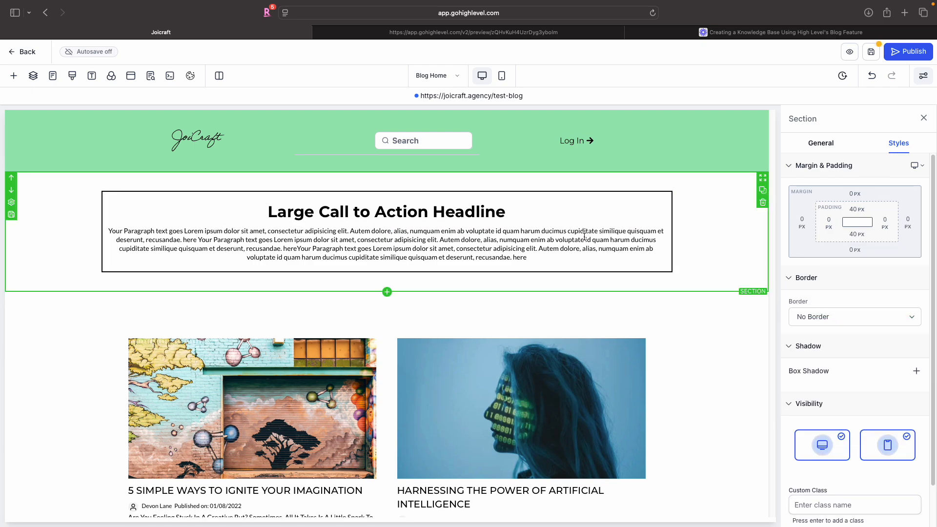
- Change the headline text to "Knowledge Base"
click(564, 303)
scroll(563, 294, down, 1)
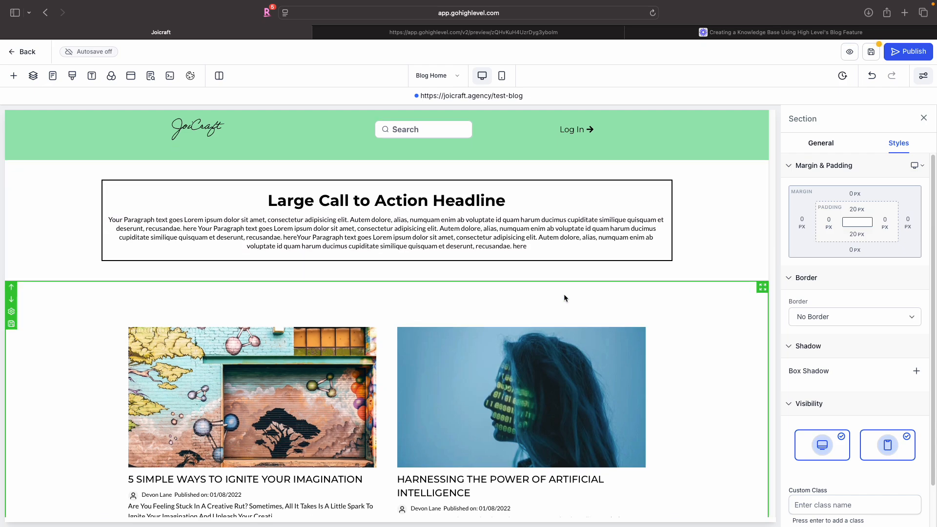
double_click(461, 203)
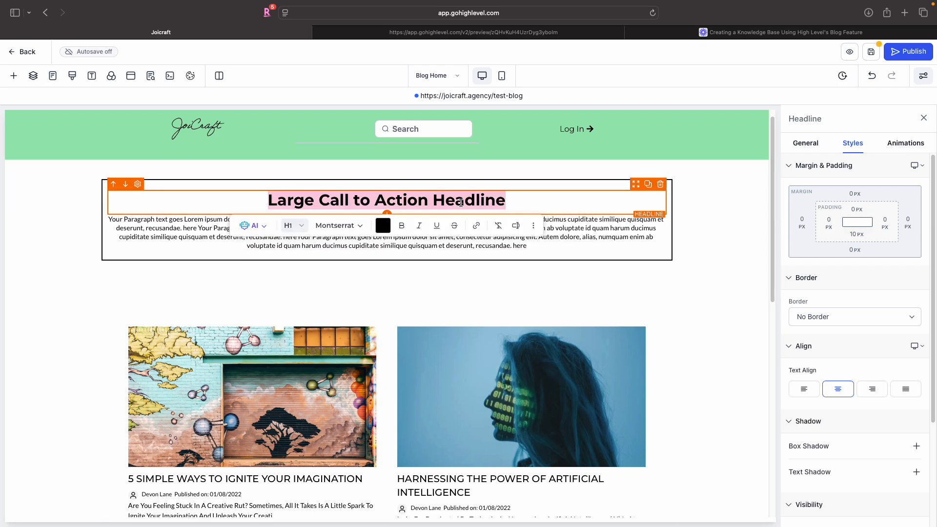
text(Intro )
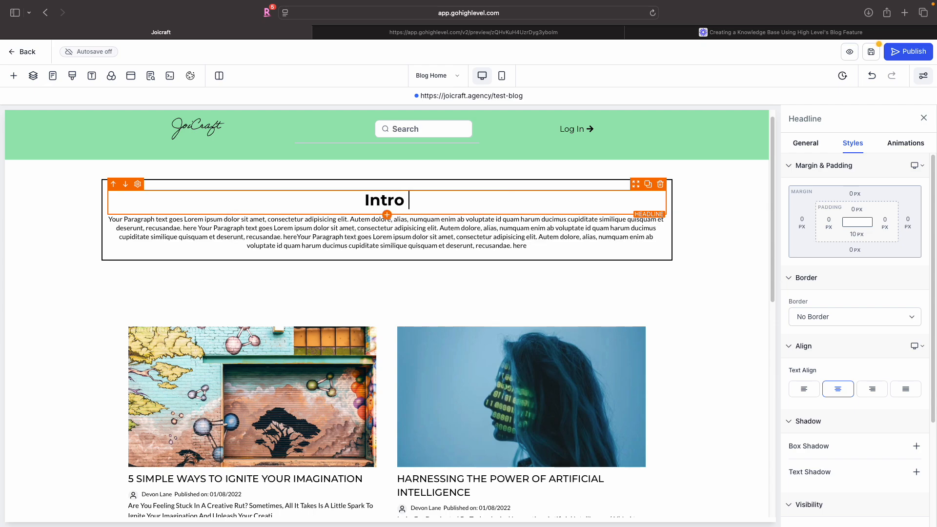
text(Section)
key(super+a)
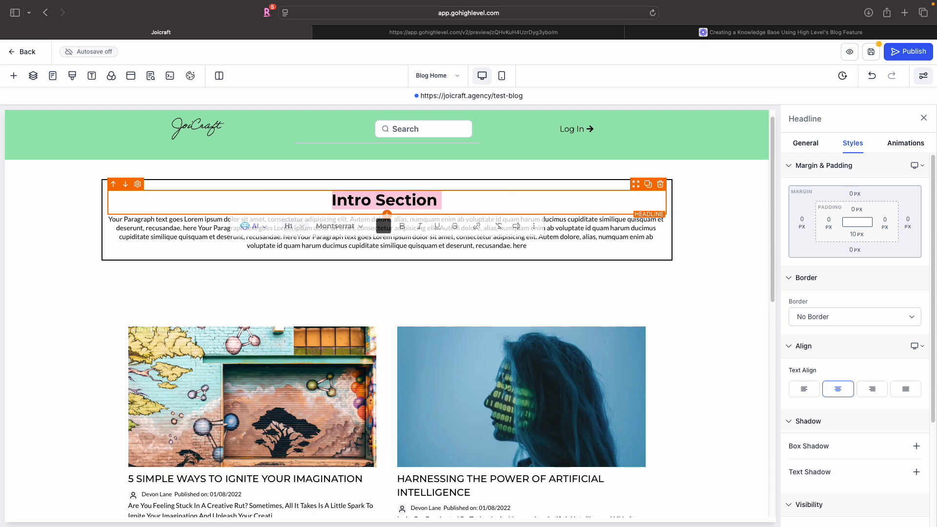
text(W)
key(BackSpace)
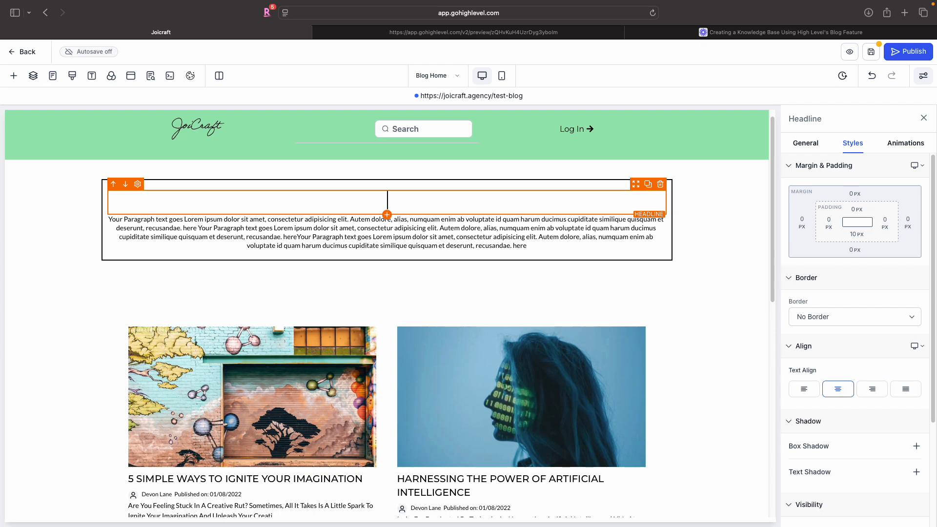
text(Knowledge )
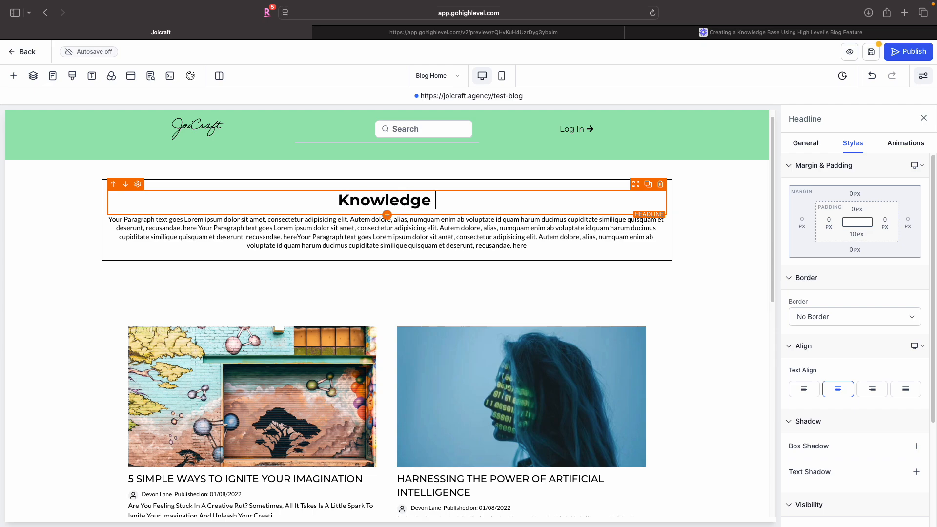
text(Base)
- Switch the blog posts element's blog type to Compact
click(476, 239)
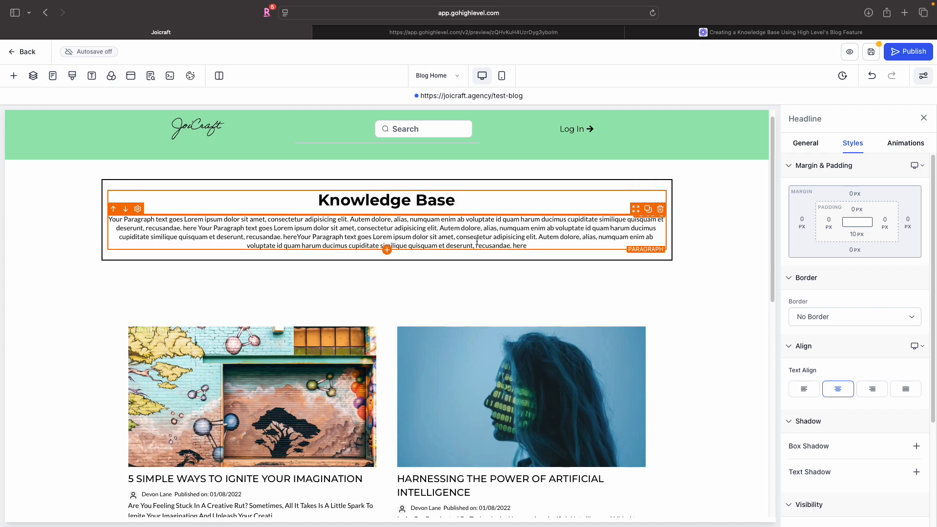
click(480, 294)
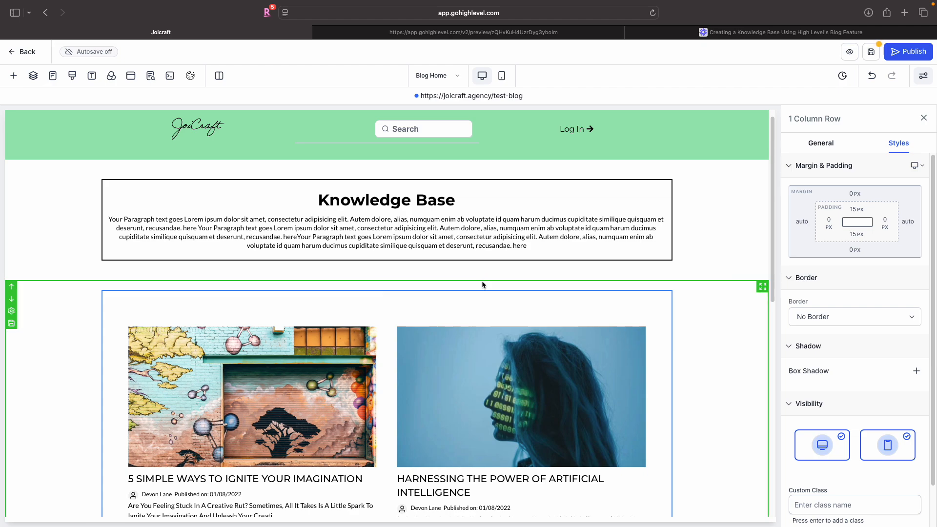
scroll(482, 285, down, 3)
click(491, 277)
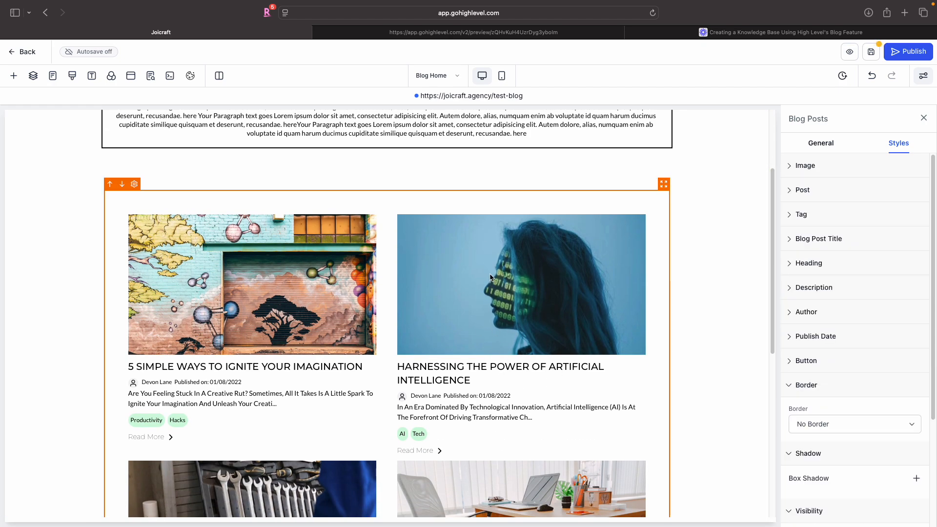
scroll(821, 252, down, 5)
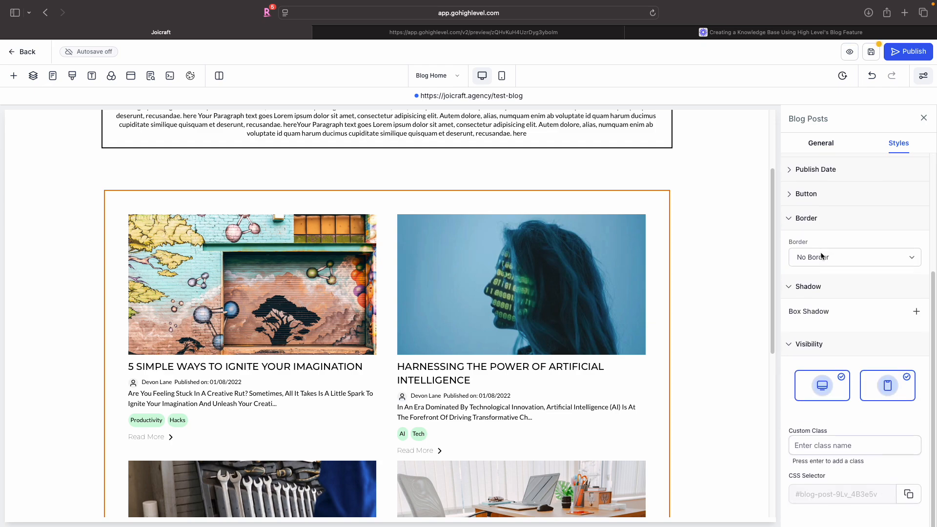
click(819, 143)
click(883, 280)
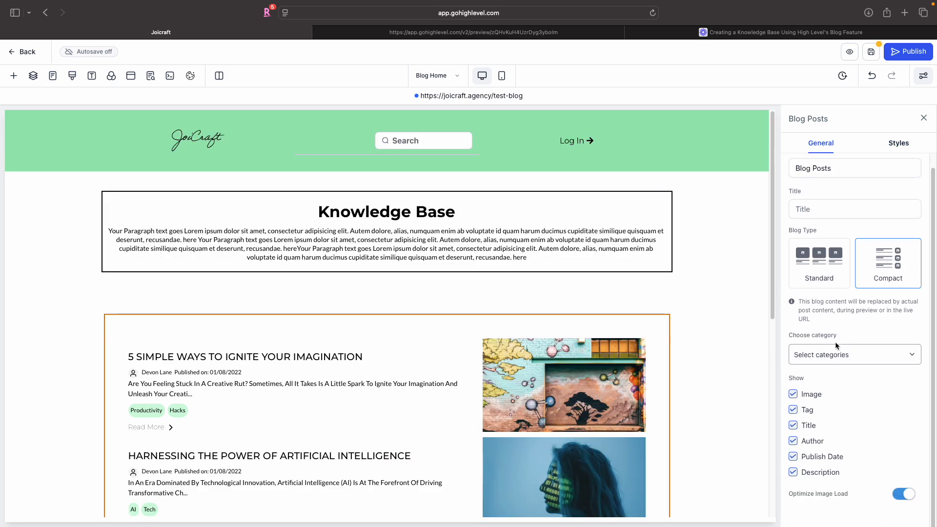
- Limit the blog posts element to the Getting Started category
click(828, 359)
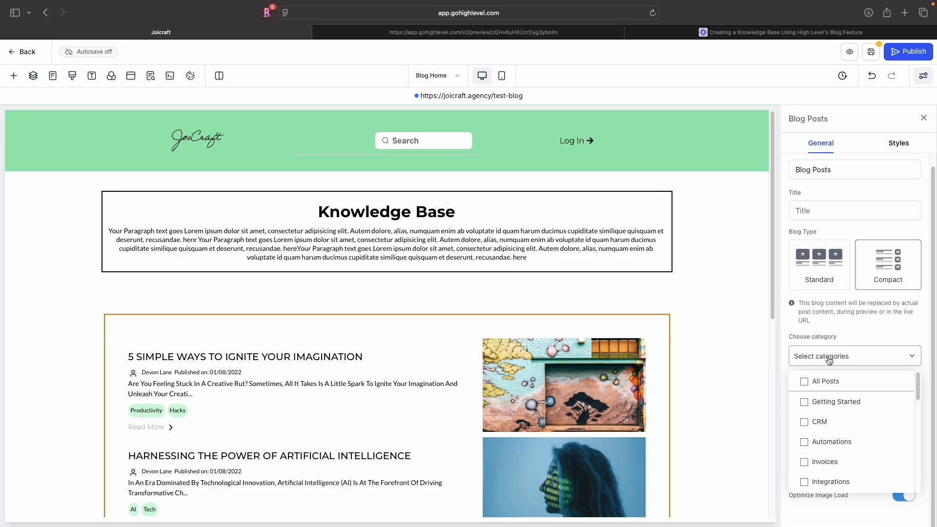
click(804, 403)
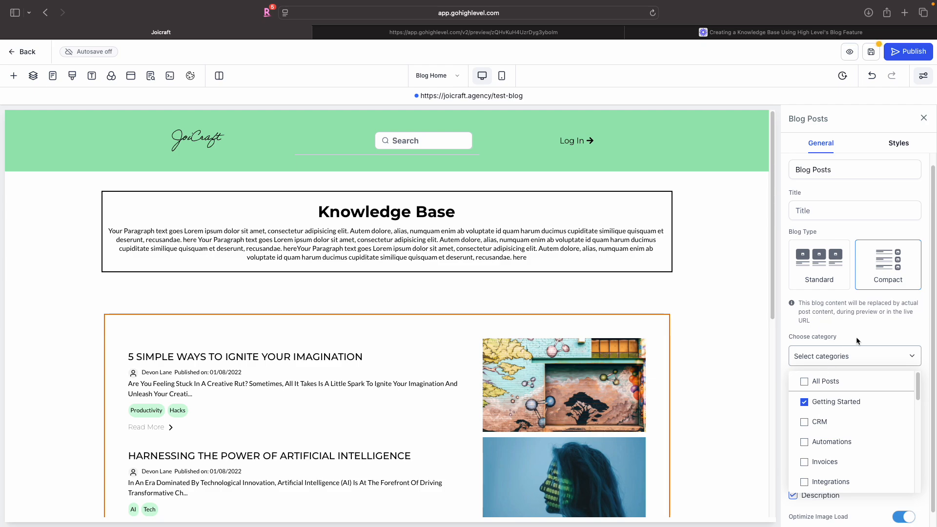
click(914, 358)
scroll(832, 311, down, 1)
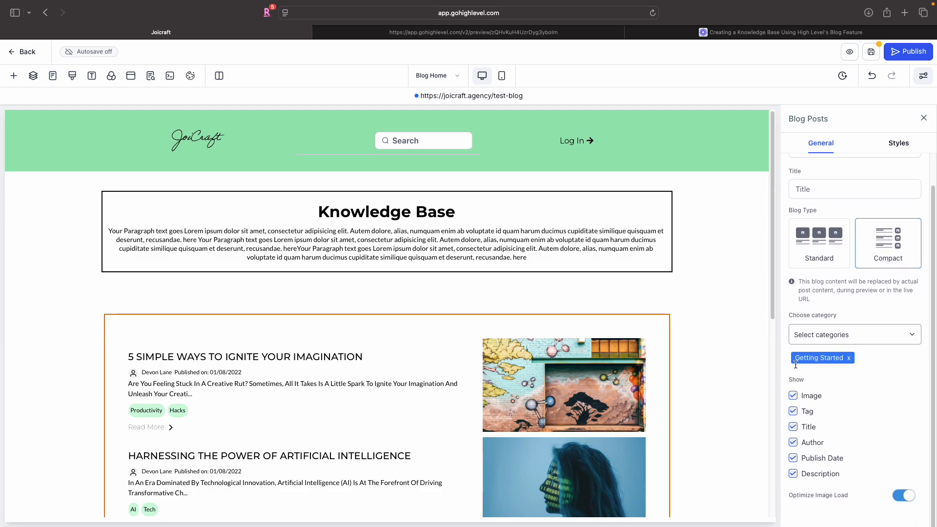
- Hide the blog posts' image, tag, author, publish date and description so only titles show
click(792, 395)
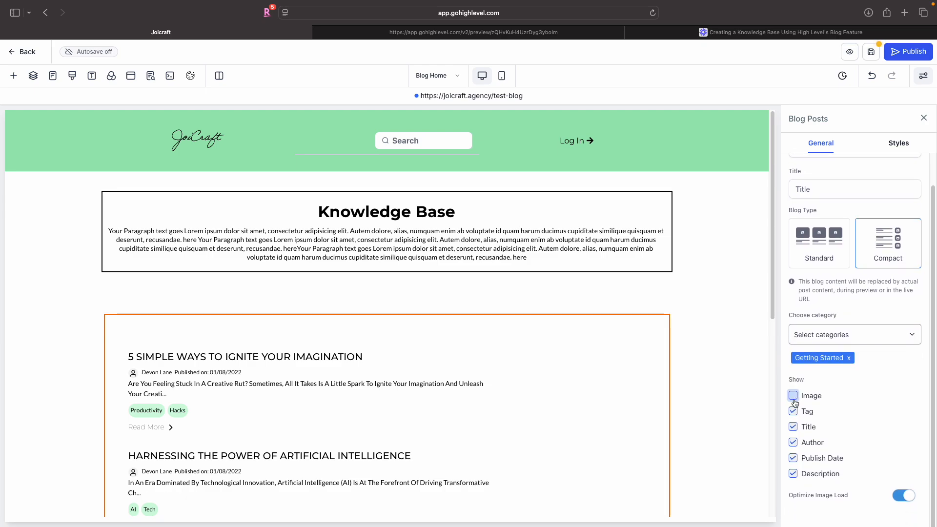
click(792, 412)
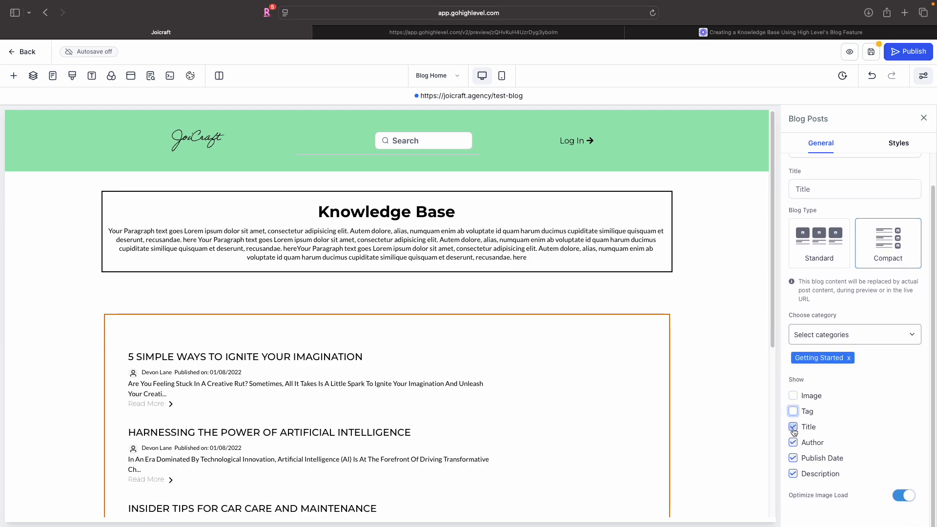
click(794, 427)
click(793, 443)
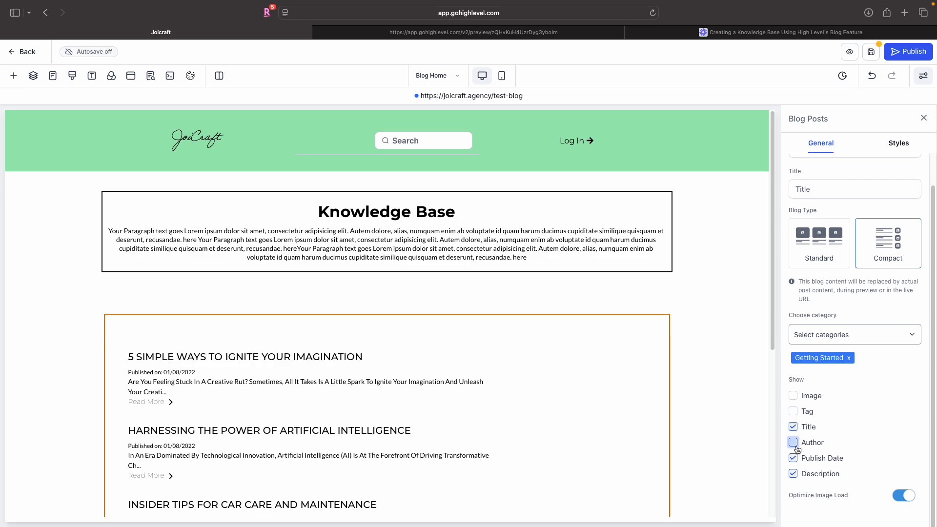
click(794, 458)
click(792, 473)
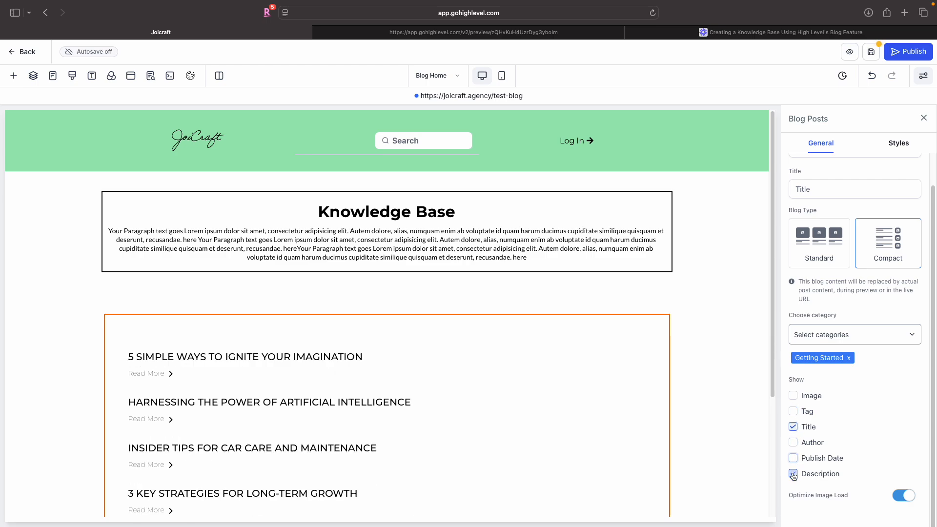
- Give the blog posts element a full 1px border with a 15px border radius
scroll(609, 443, down, 3)
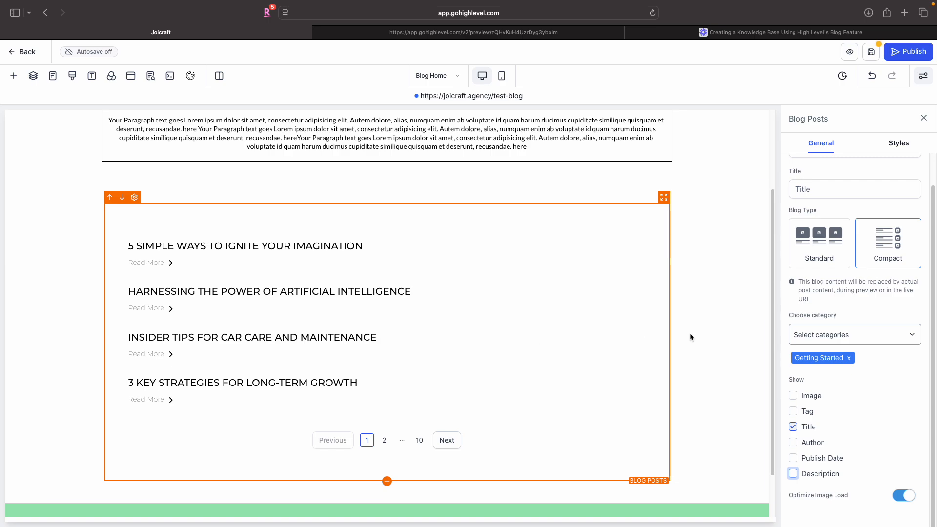
scroll(844, 311, up, 1)
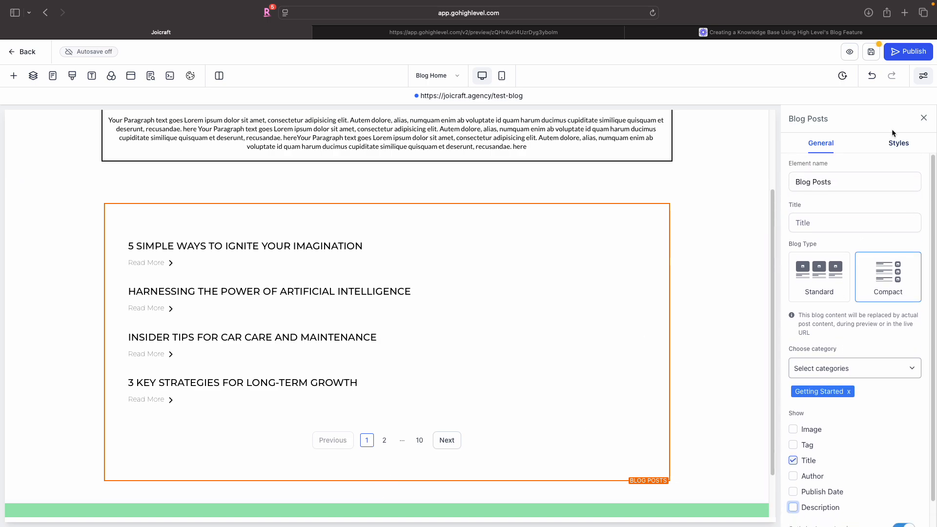
click(898, 142)
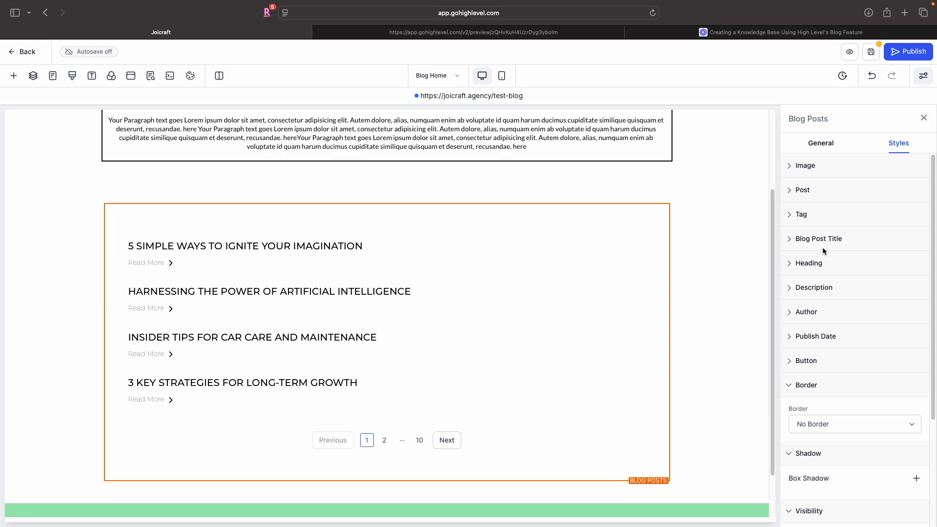
scroll(823, 250, down, 4)
click(841, 267)
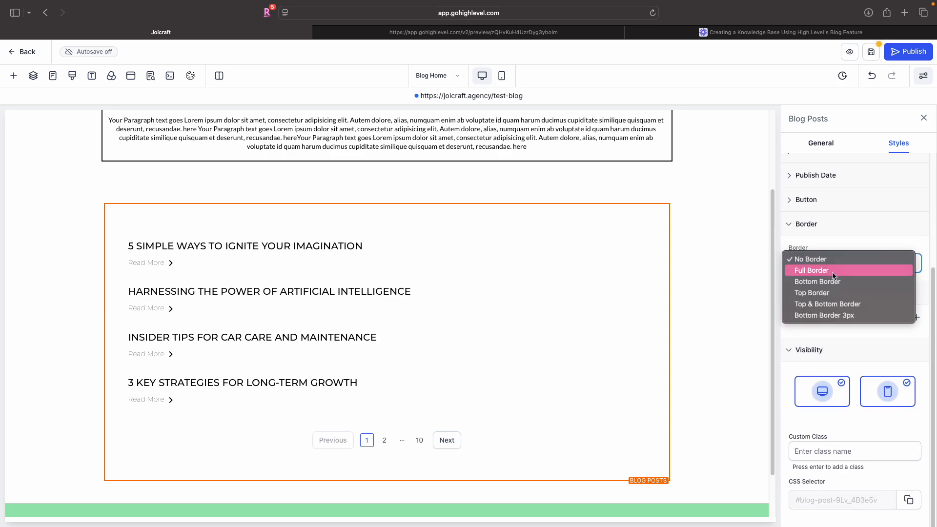
click(834, 271)
scroll(831, 360, down, 2)
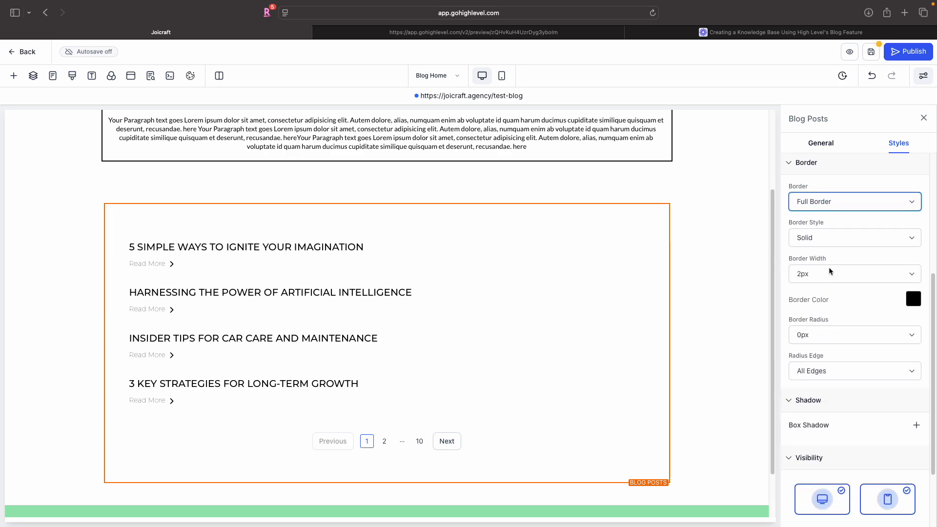
click(829, 272)
click(829, 264)
click(832, 334)
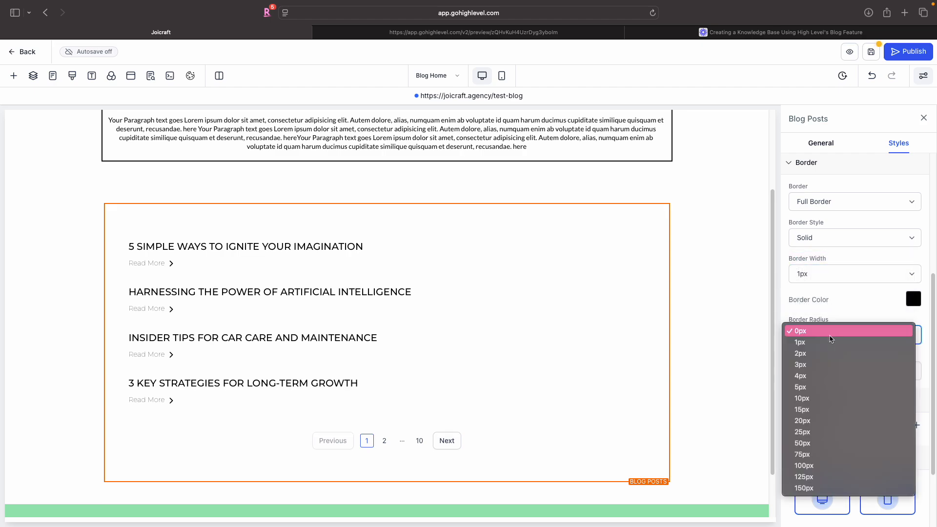
click(754, 356)
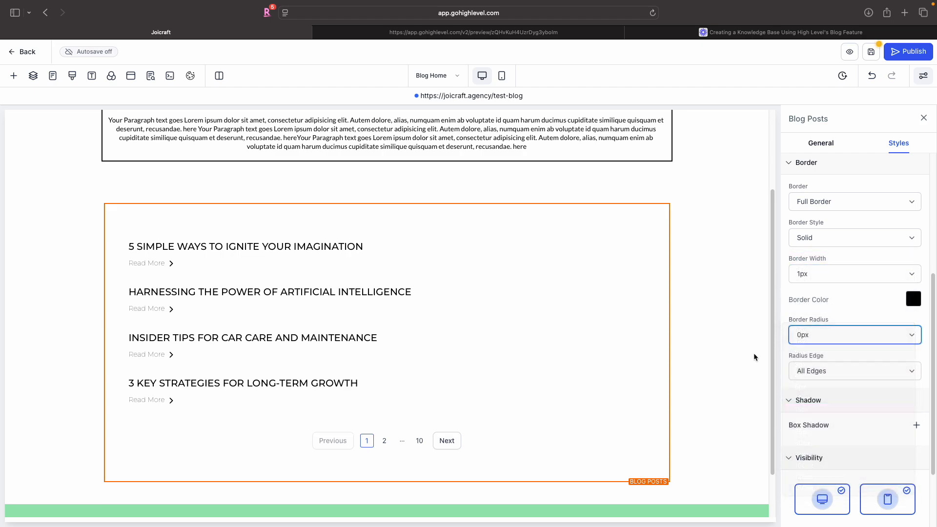
- Set the Knowledge Base row's border width to 1px and round its corners
click(651, 156)
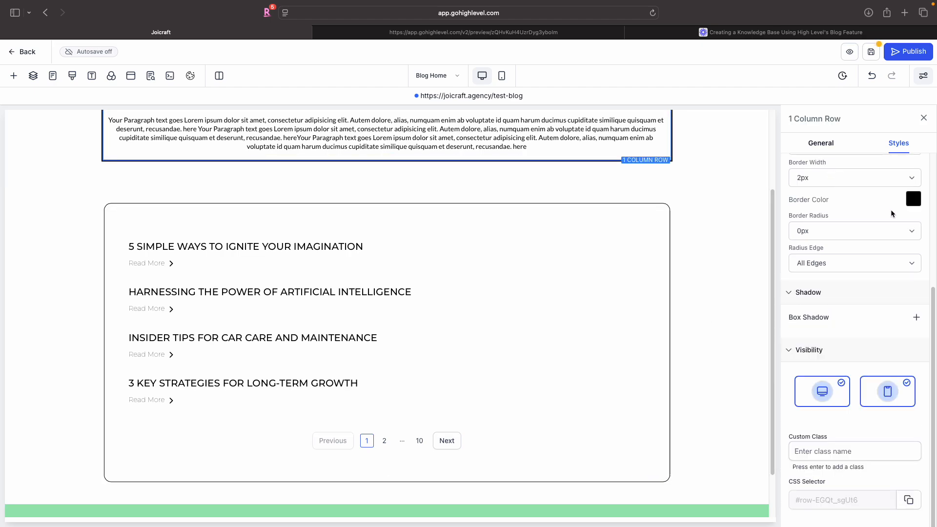
click(845, 183)
click(818, 170)
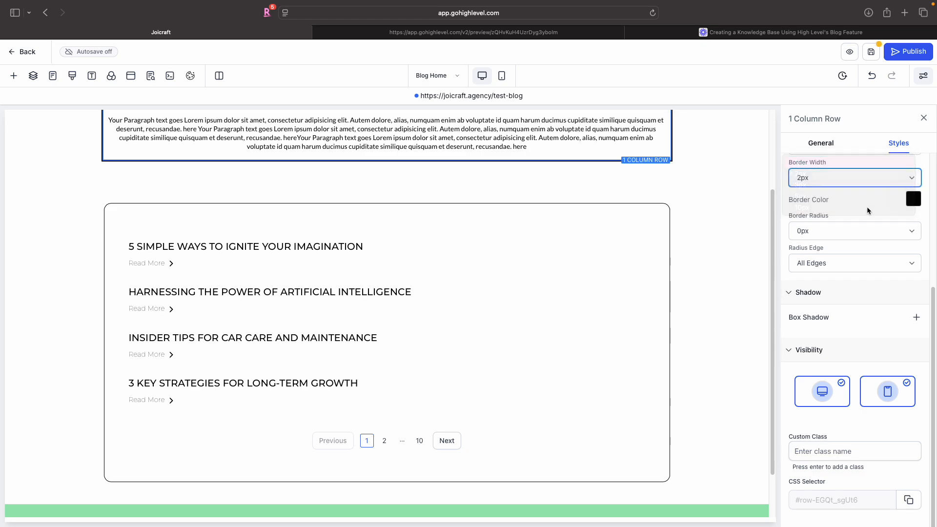
click(865, 232)
click(832, 305)
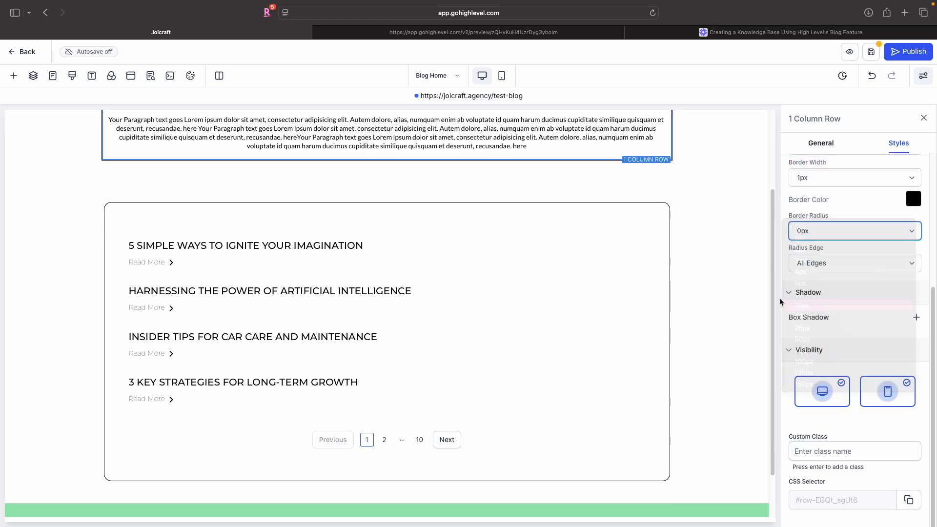
click(695, 262)
- Add a new section below the blog posts and place a one-column row in it
scroll(695, 262, up, 3)
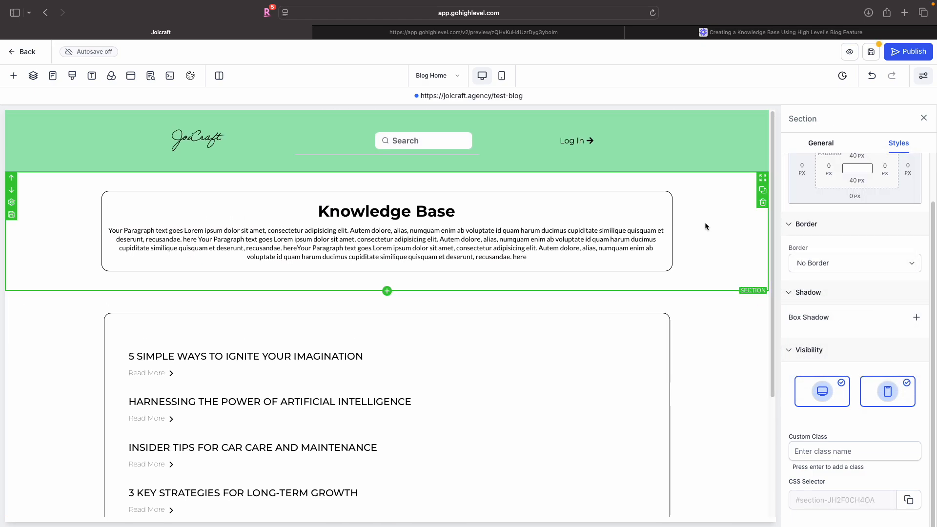
scroll(615, 348, down, 5)
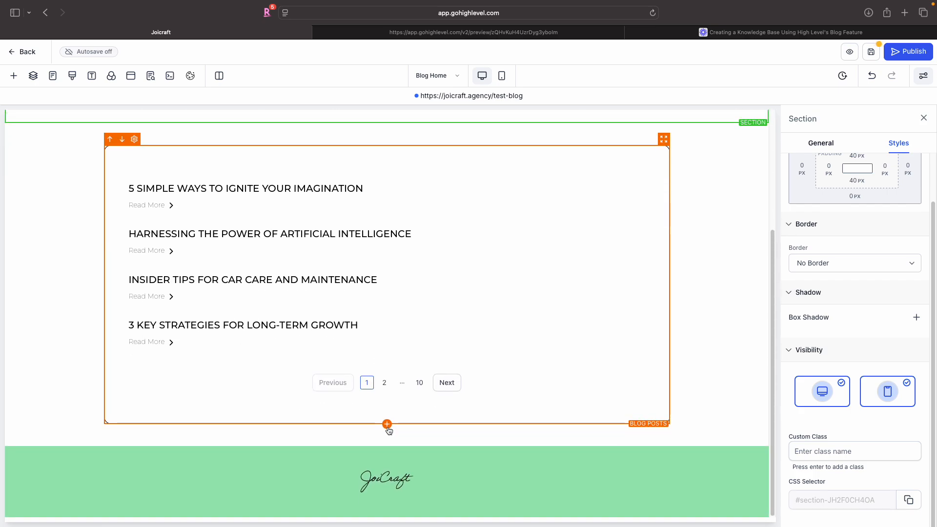
click(387, 425)
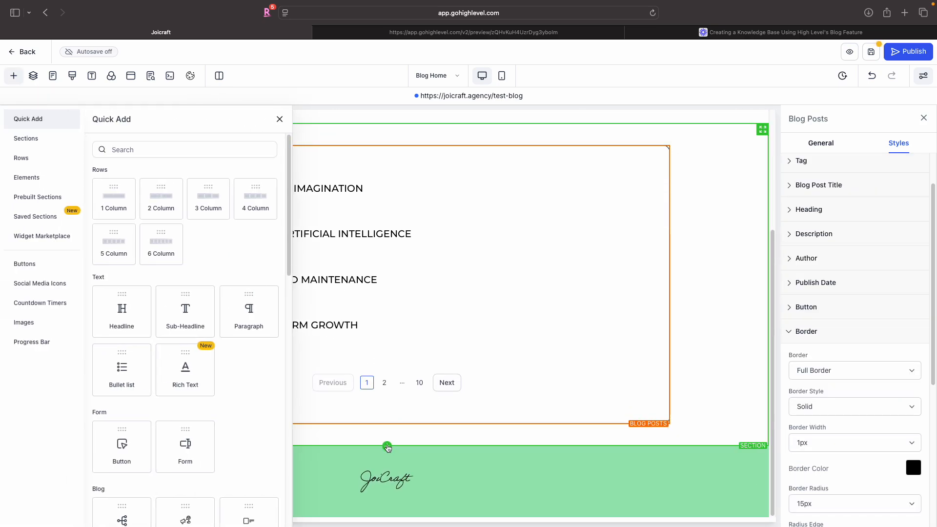
click(387, 446)
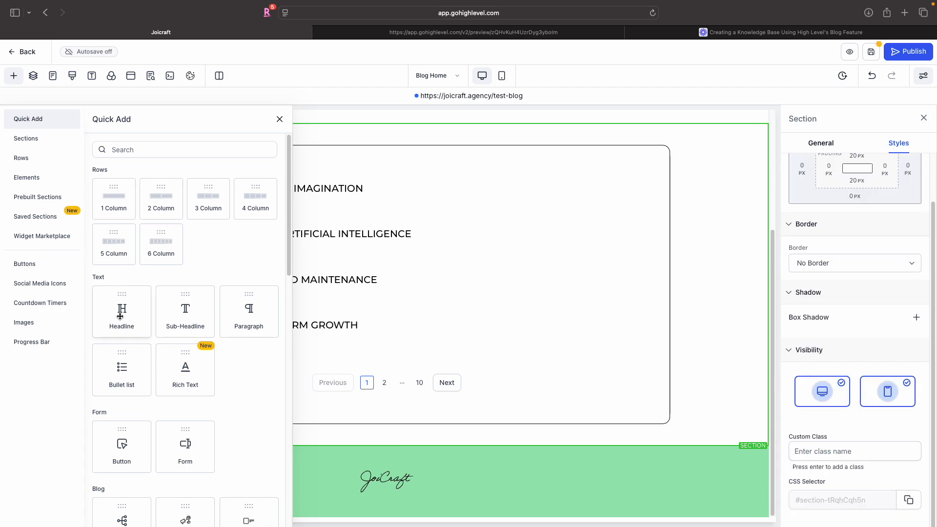
drag(121, 315, 399, 244)
click(48, 141)
drag(148, 183, 359, 344)
click(387, 411)
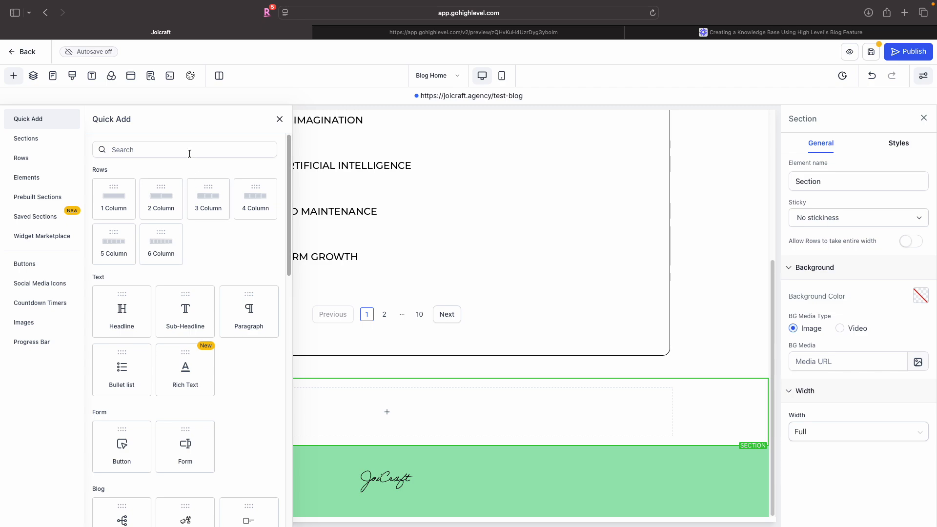
drag(115, 198, 418, 395)
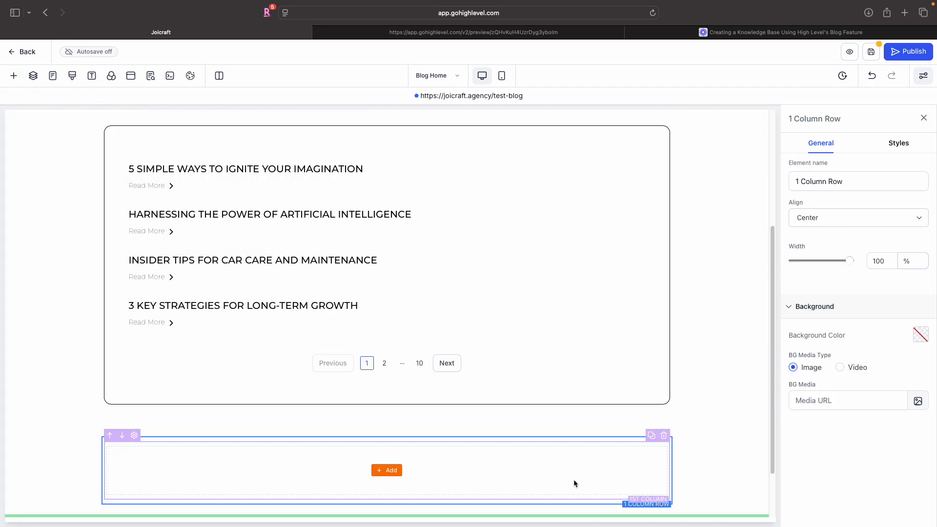
- Clone the new row's column twice to make three columns
click(652, 437)
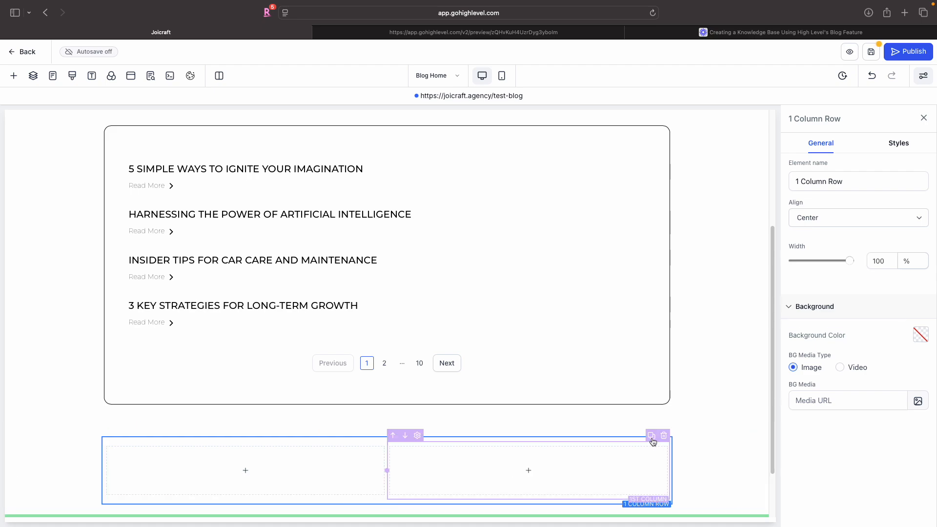
click(652, 438)
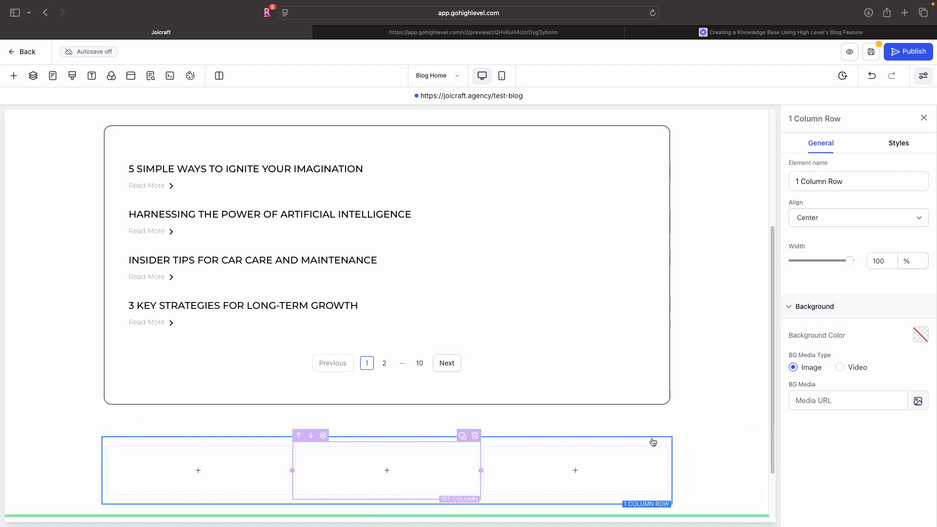
- Add a Category Navigation element to the first column of the new row
click(198, 470)
scroll(150, 288, down, 5)
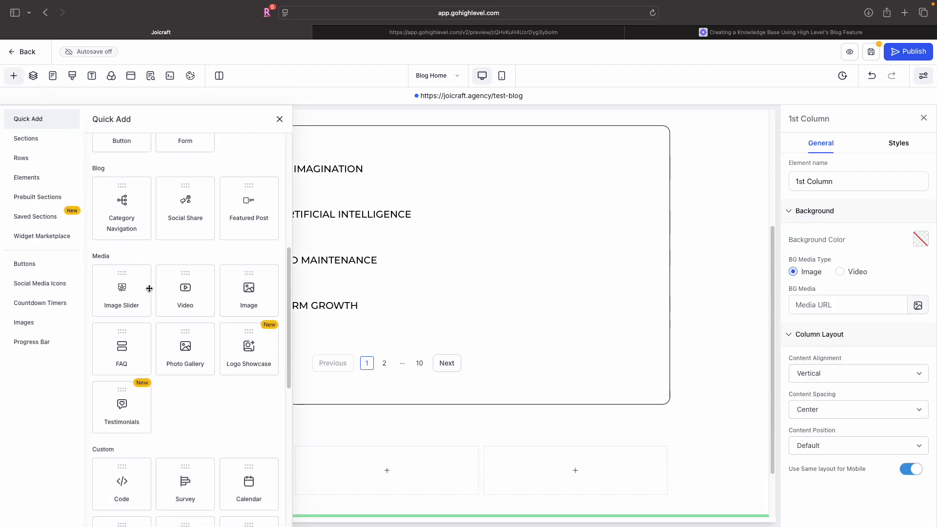
scroll(128, 239, up, 1)
click(122, 220)
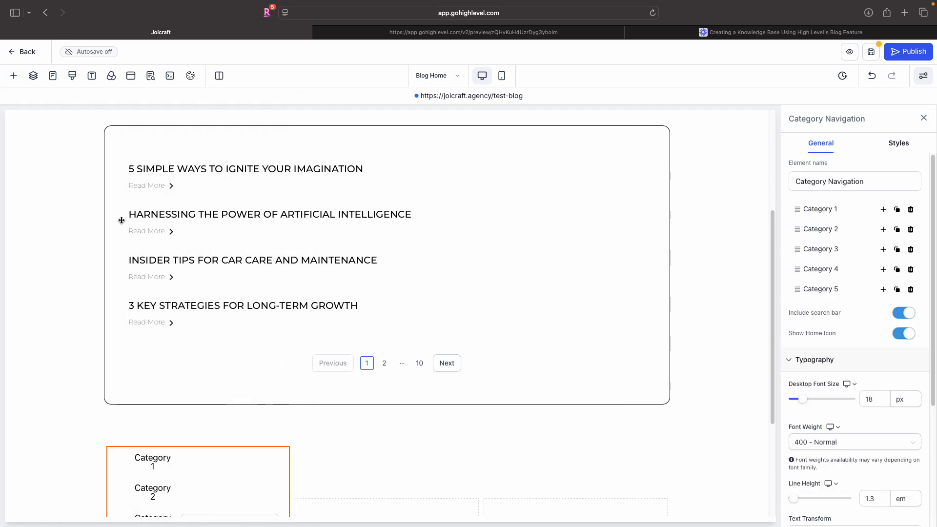
- Turn off the category navigation's home icon and search bar
scroll(277, 401, down, 4)
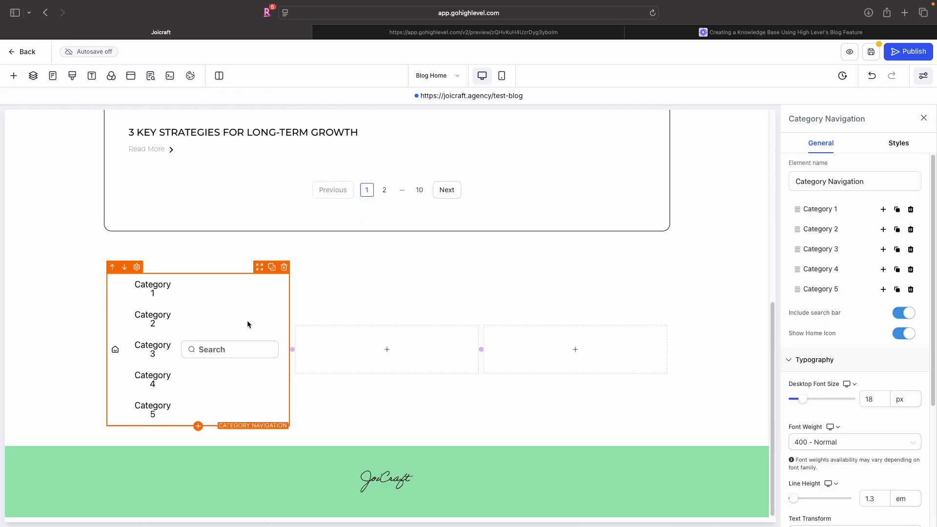
scroll(850, 363, down, 5)
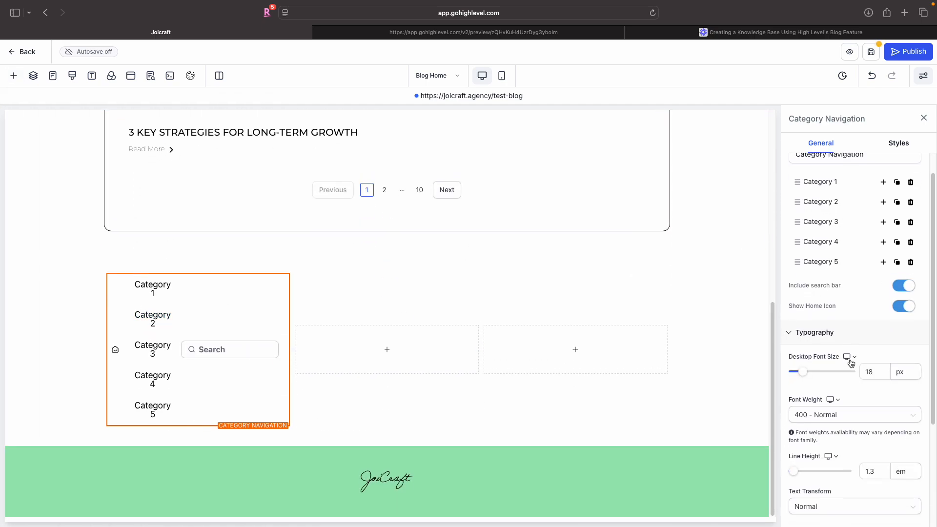
scroll(850, 362, up, 5)
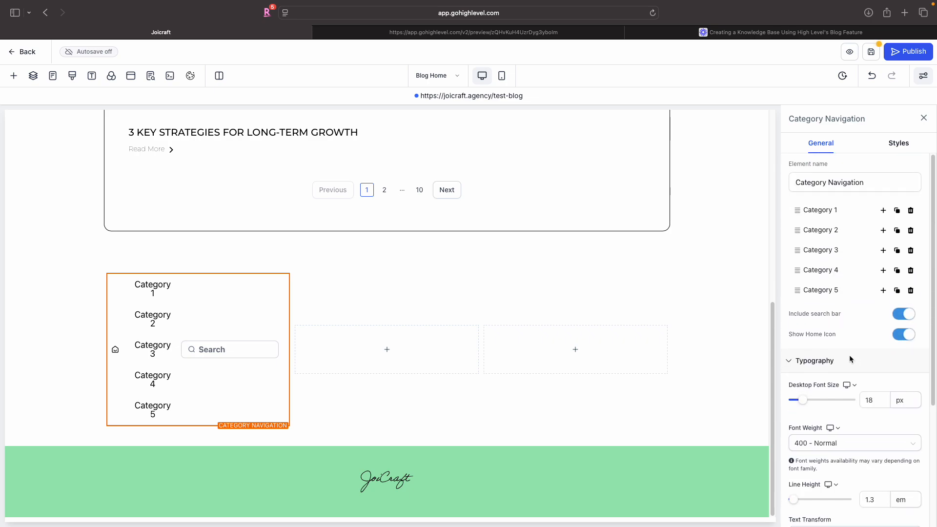
scroll(864, 351, down, 2)
scroll(864, 349, up, 2)
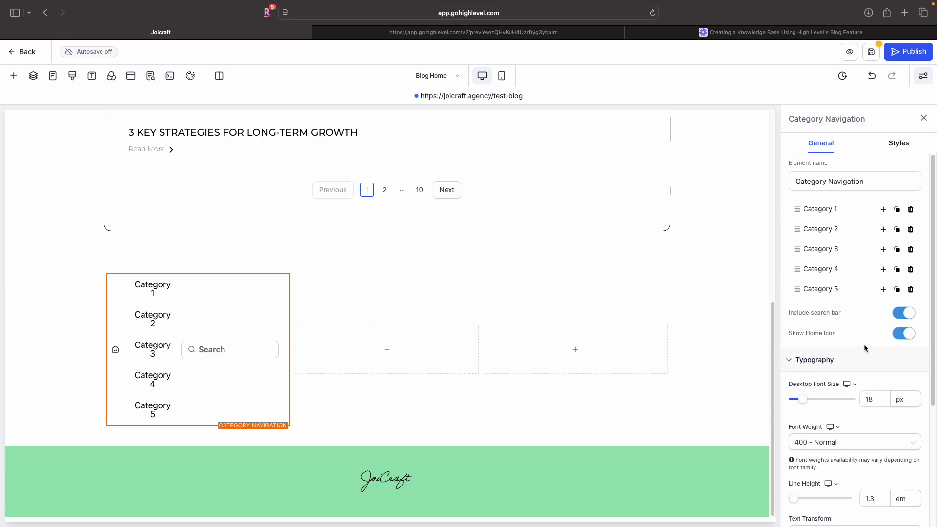
click(900, 335)
click(899, 313)
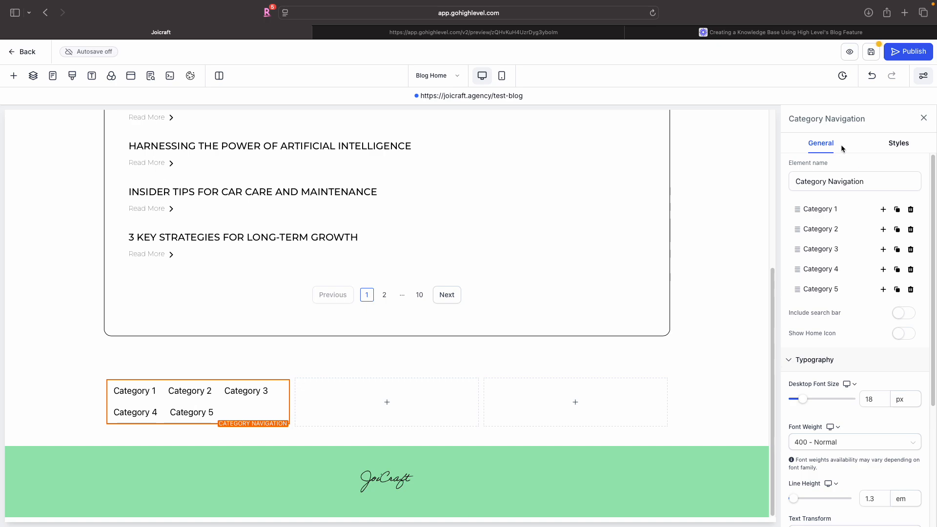
- Link the first category item to the CRM category and title it "CRM"
click(820, 214)
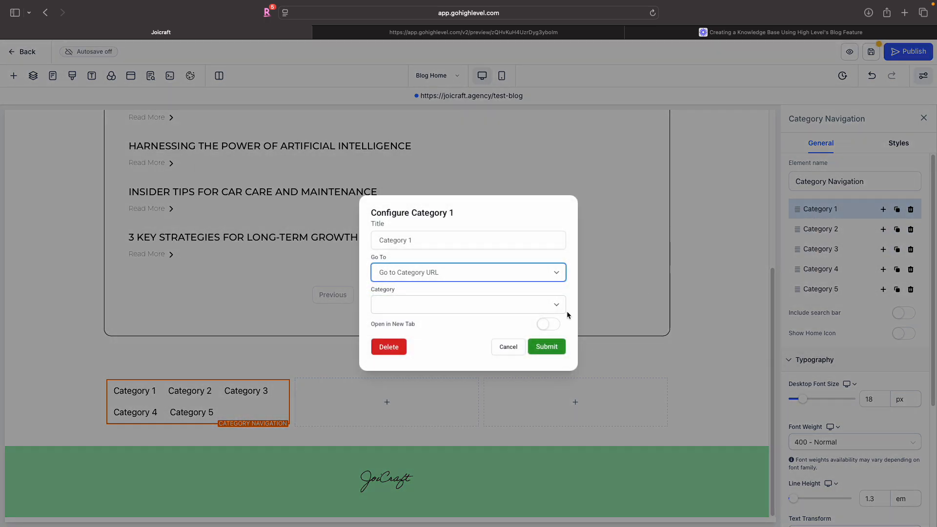
click(554, 305)
scroll(481, 455, down, 2)
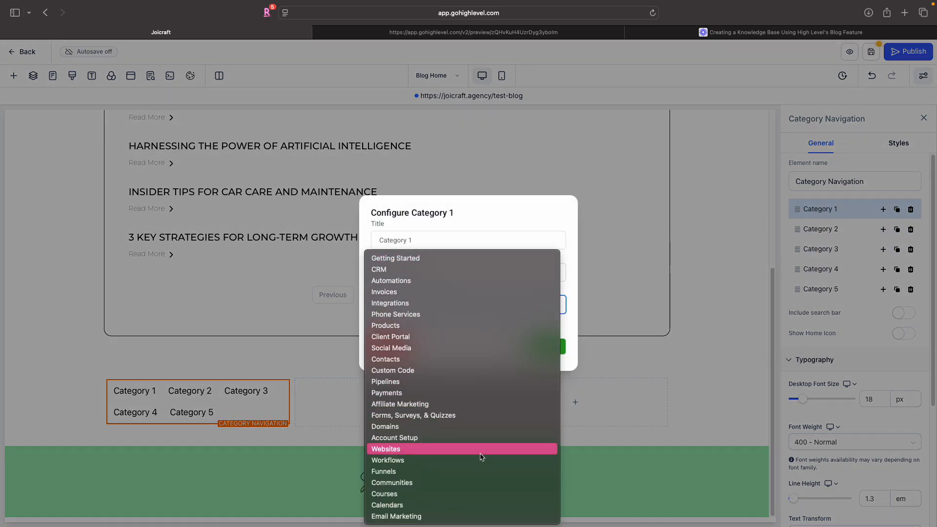
click(430, 269)
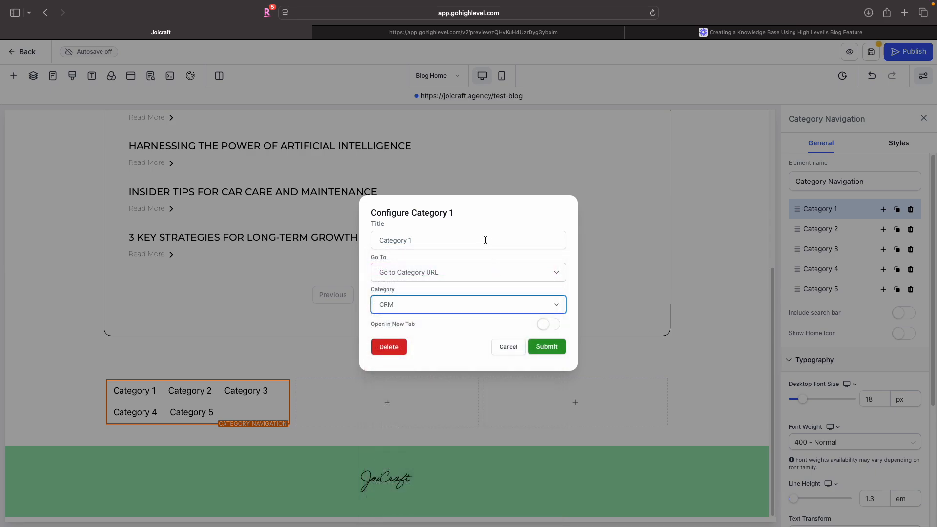
triple_click(485, 240)
text(CRM)
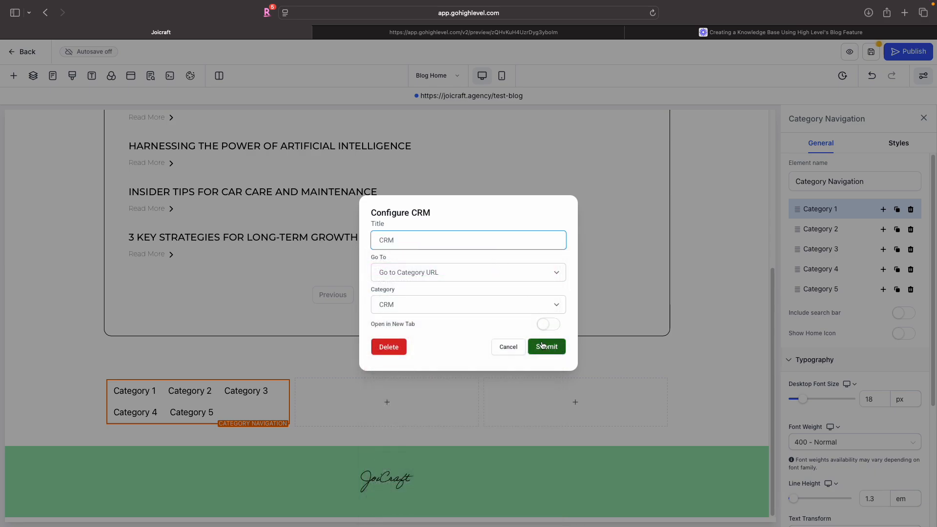
click(543, 346)
- Link the second category item to the Automations category and title it "Automations"
click(840, 237)
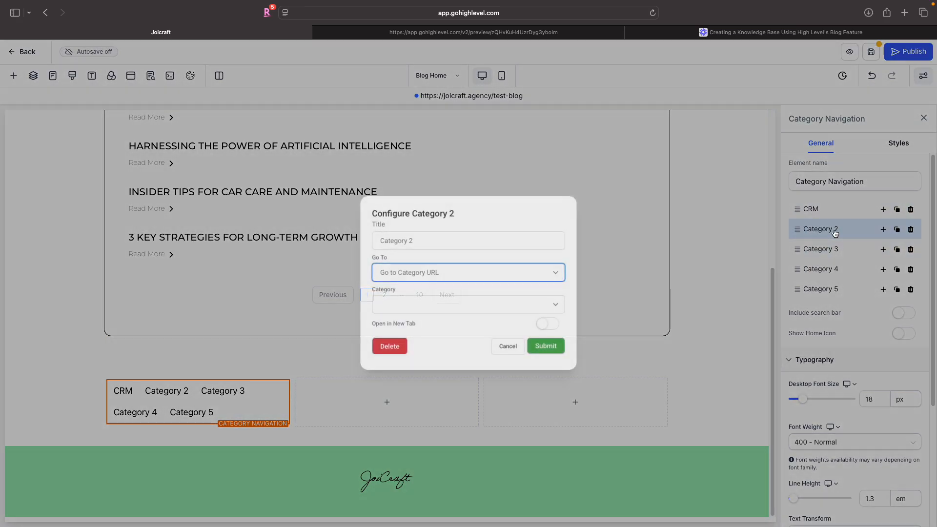
click(464, 240)
click(452, 303)
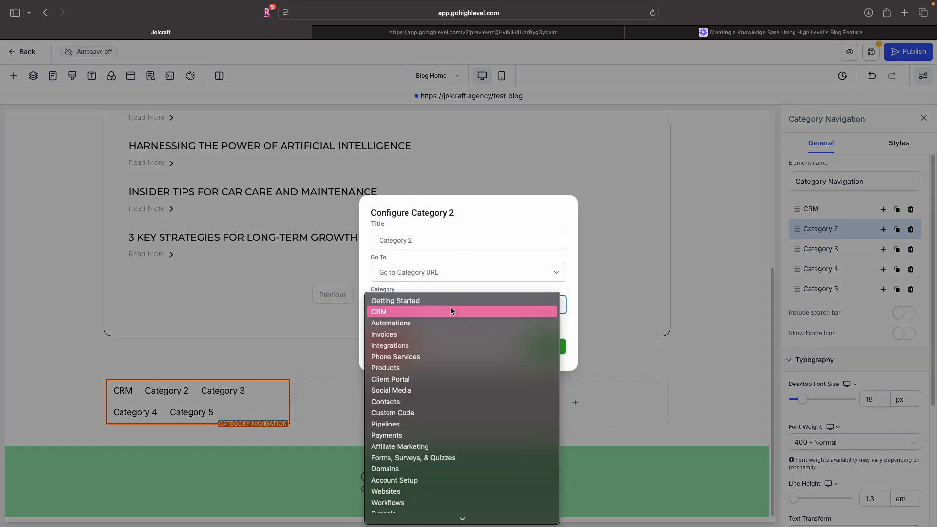
click(429, 323)
click(452, 239)
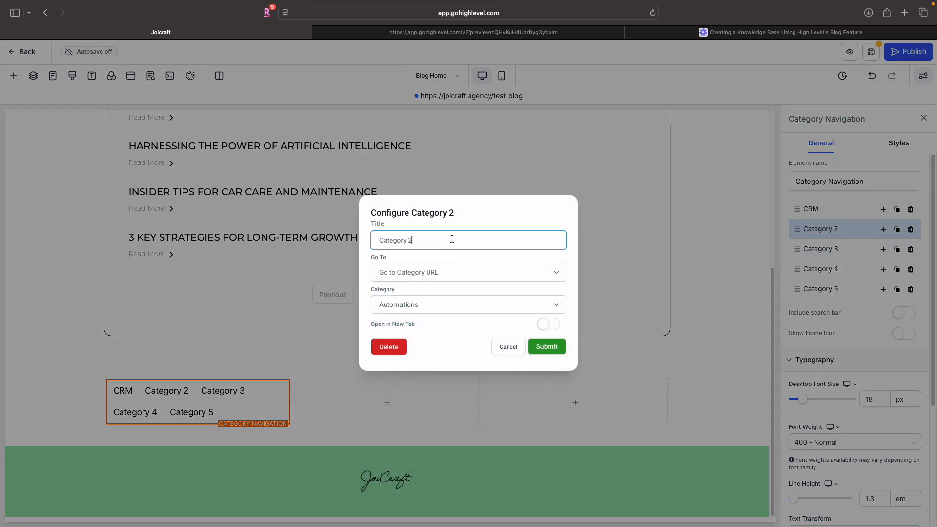
key(super+a)
text(Au)
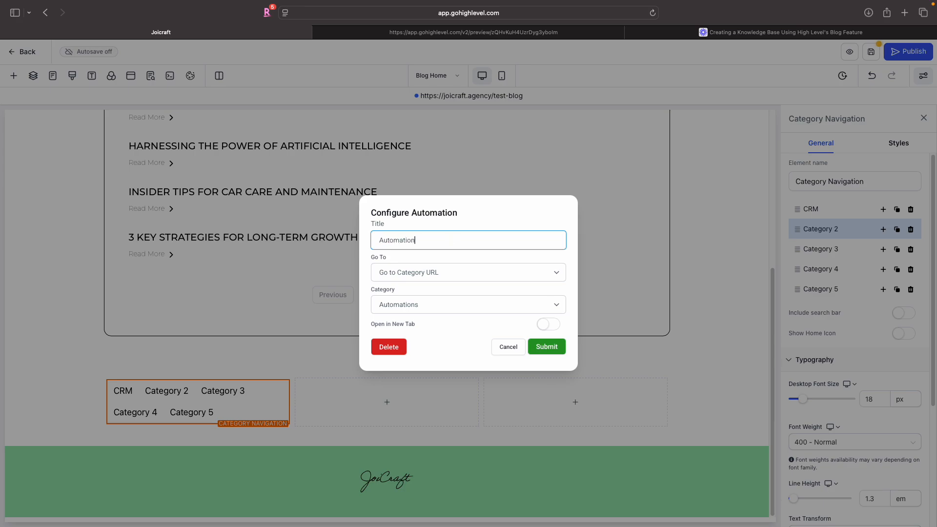
text(tomations)
click(546, 346)
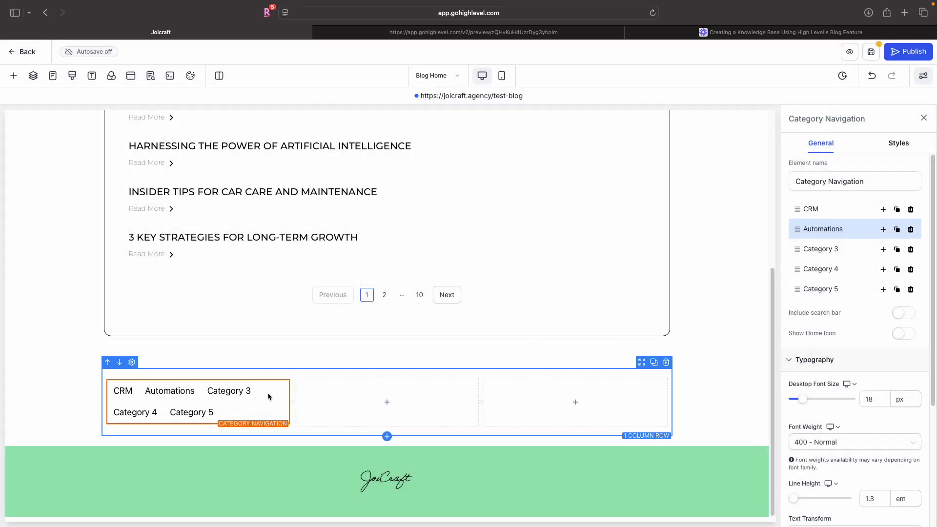
- Delete the three remaining placeholder category items from the navigation
click(911, 250)
click(910, 250)
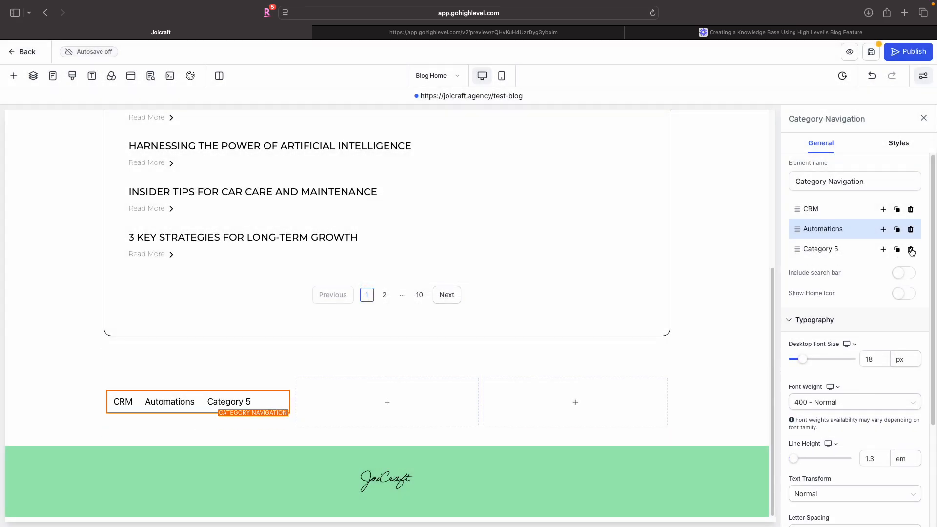
click(911, 249)
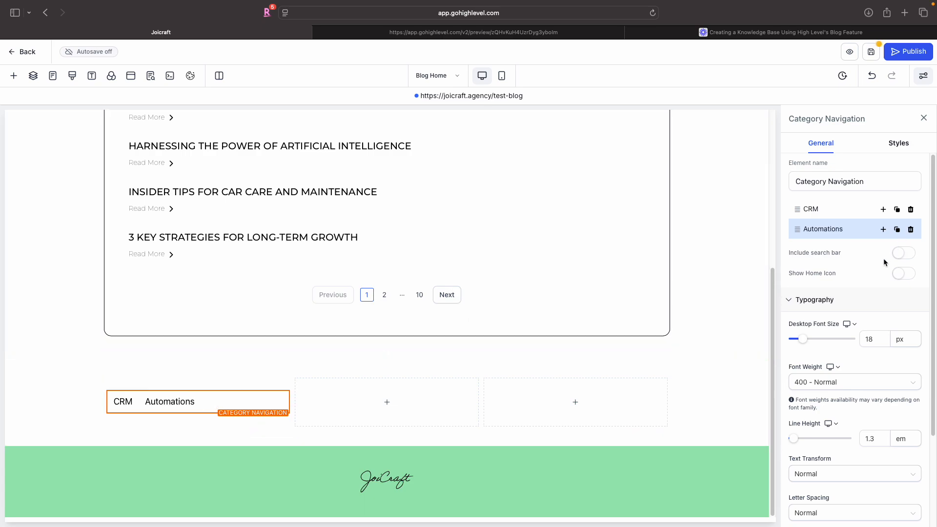
- Set the category navigation's horizontal menu item spacing to 100 px
scroll(848, 302, down, 3)
scroll(848, 301, down, 1)
click(867, 308)
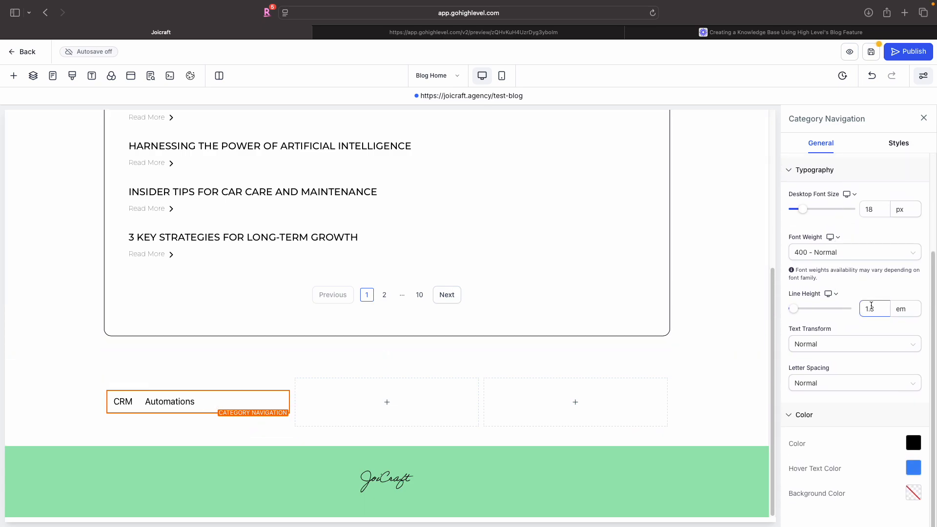
scroll(865, 305, up, 5)
click(892, 146)
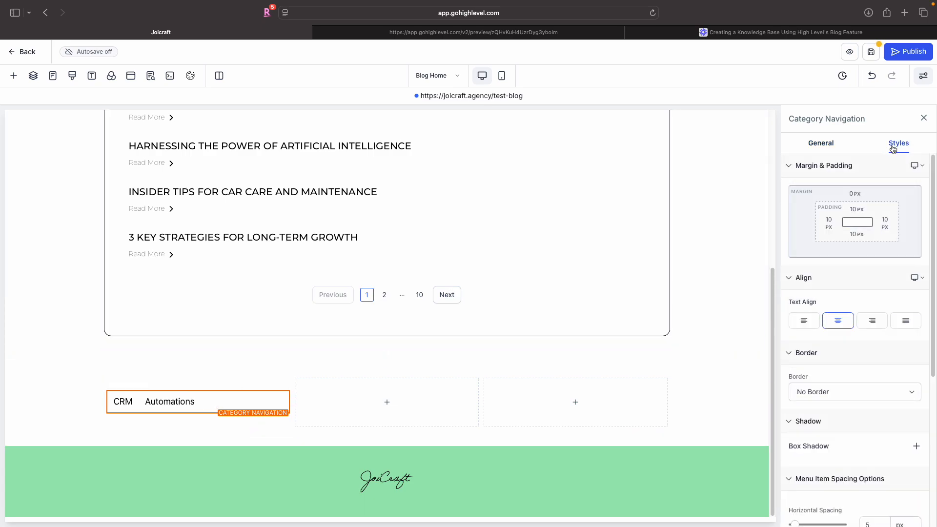
scroll(835, 264, down, 7)
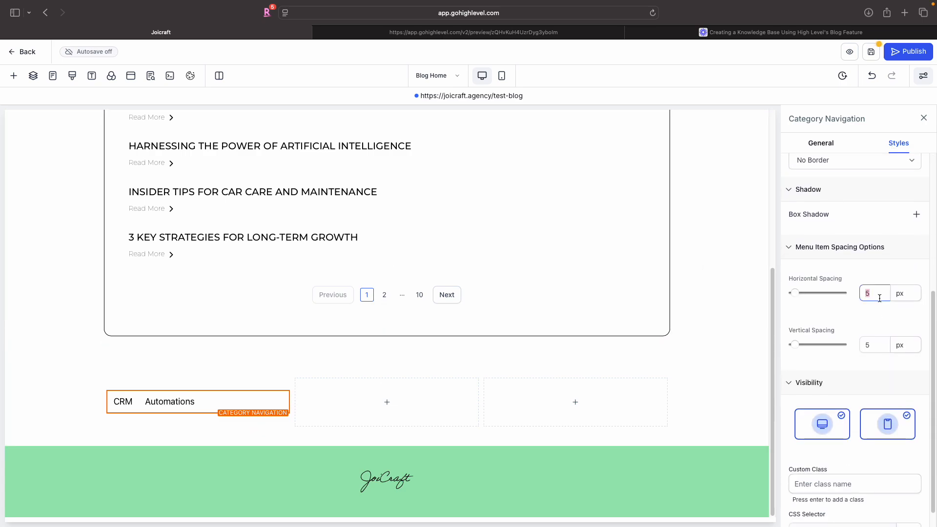
text(50)
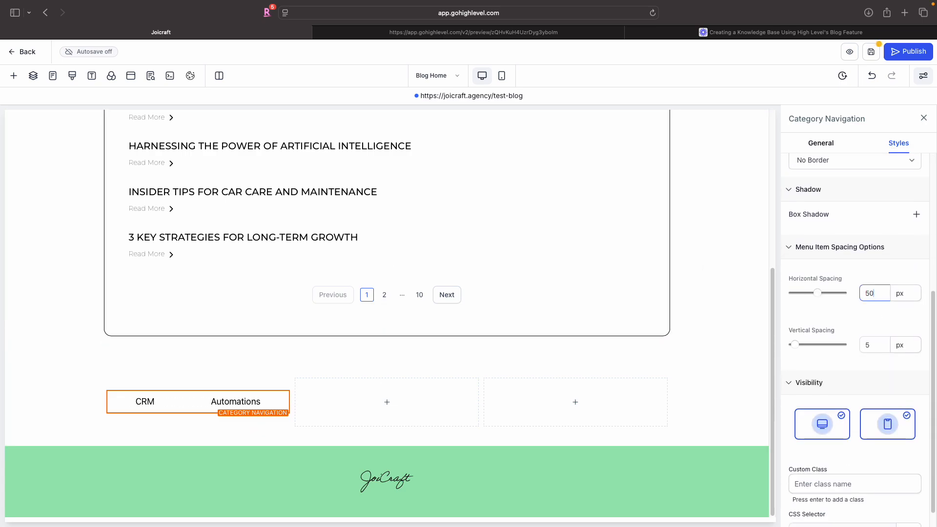
key(BackSpace)
key(BackSpace)
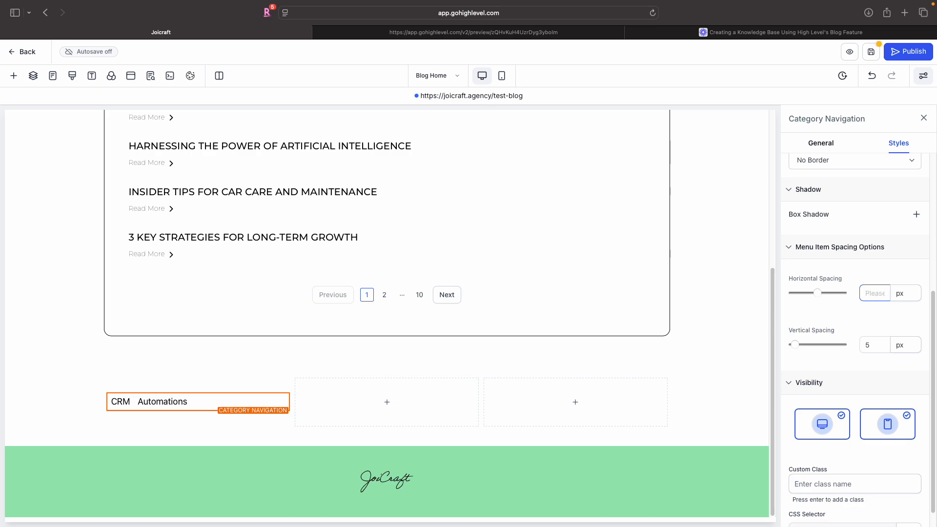
text(100)
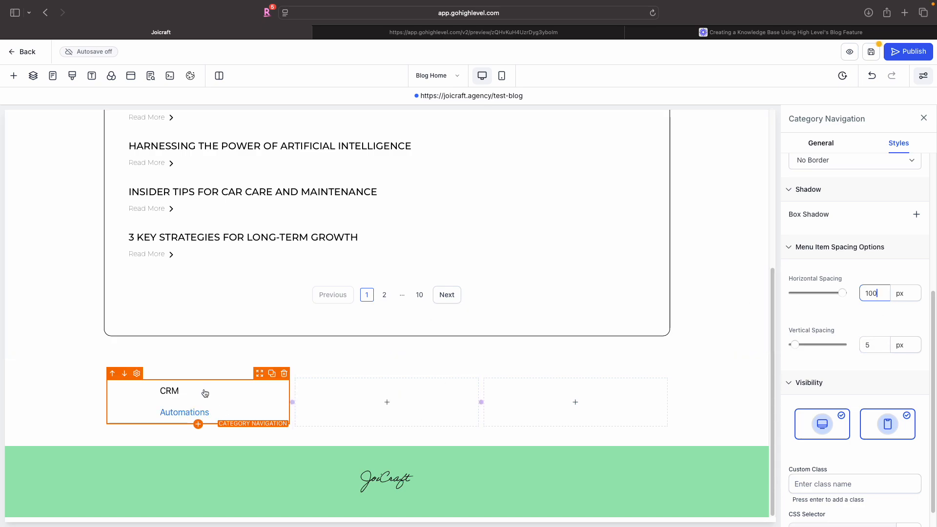
- Duplicate the category navigation into the second and third columns of the row
click(271, 374)
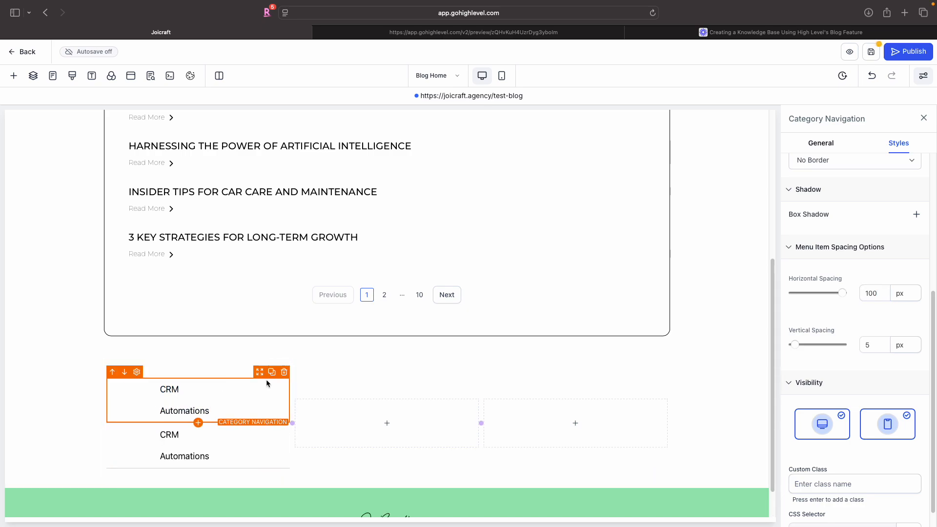
drag(265, 379, 427, 397)
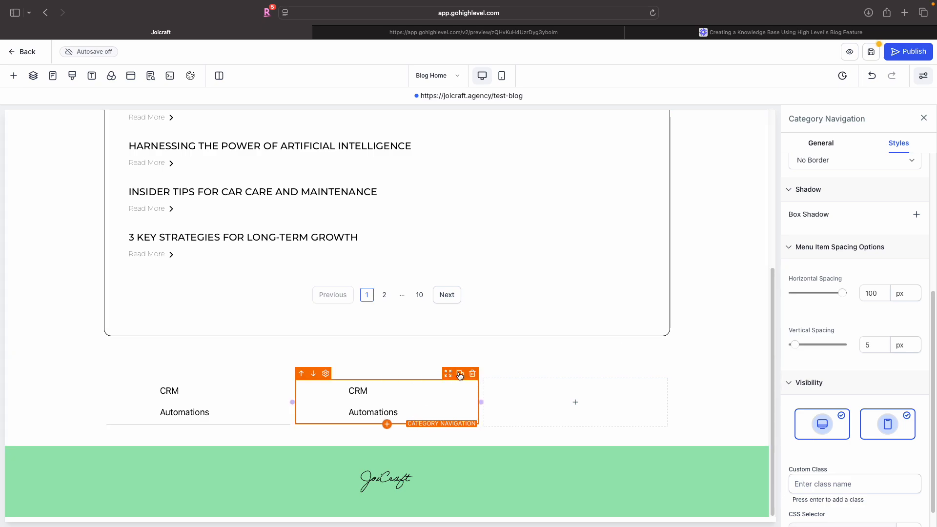
click(459, 374)
drag(448, 374, 607, 400)
- Compare the category section on the page with the category grid in the reference knowledge base preview
click(559, 33)
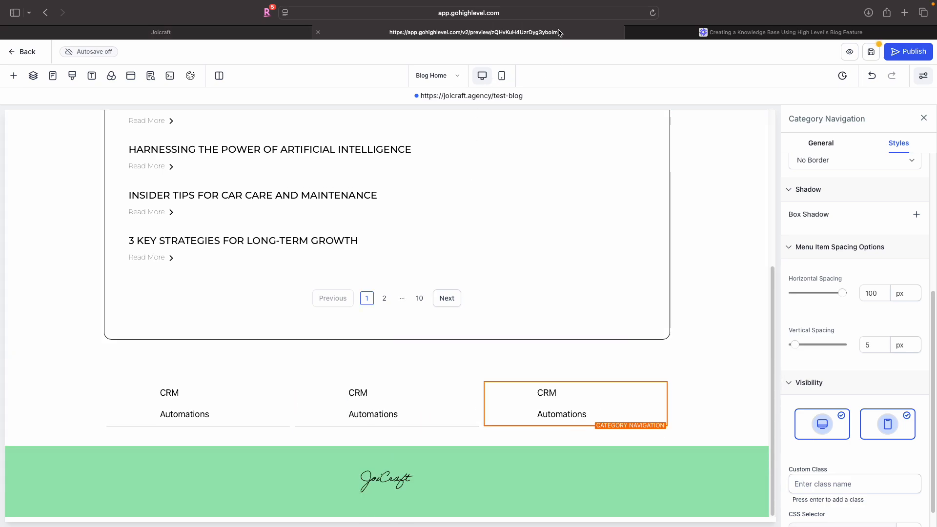
scroll(505, 309, down, 7)
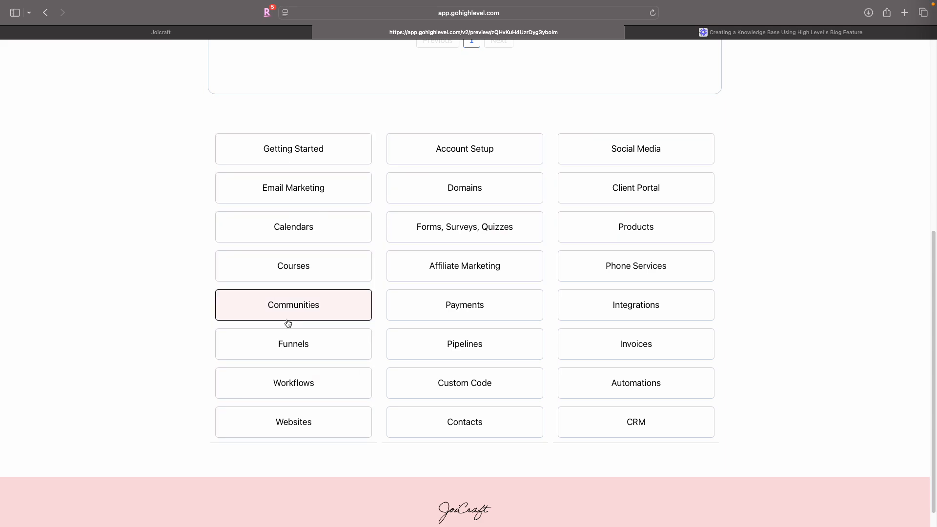
click(201, 32)
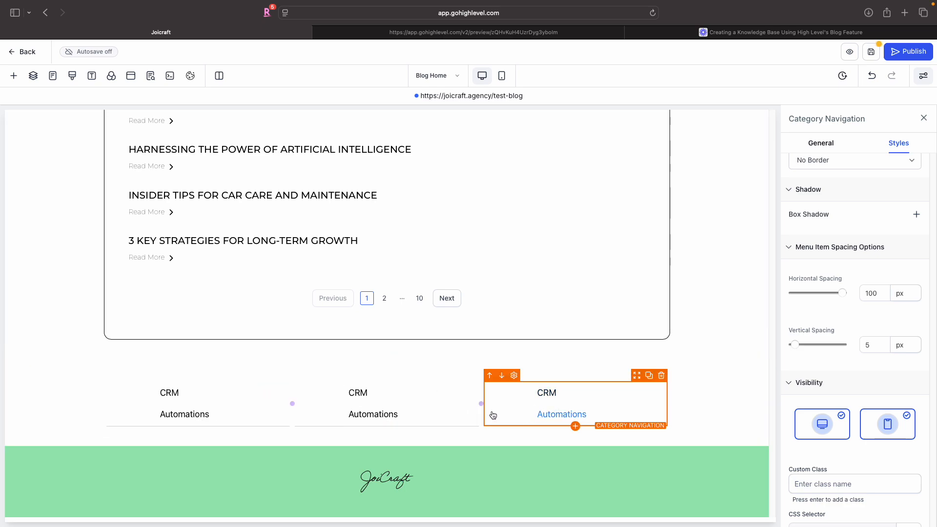
click(525, 367)
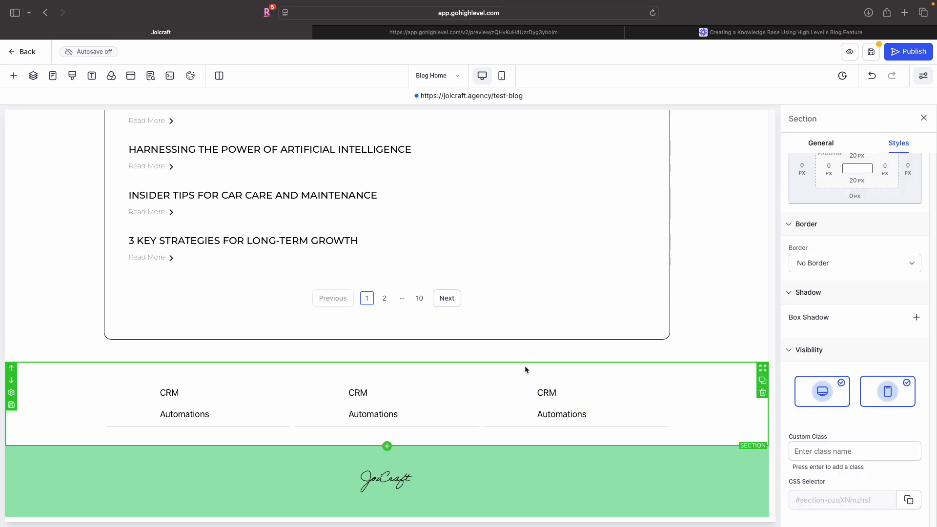
click(453, 32)
scroll(466, 301, up, 5)
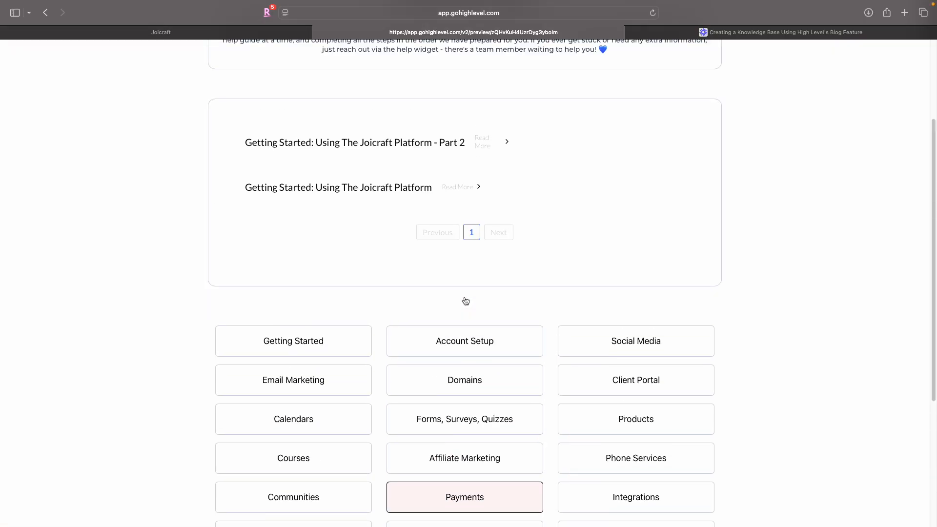
scroll(466, 301, up, 3)
click(108, 32)
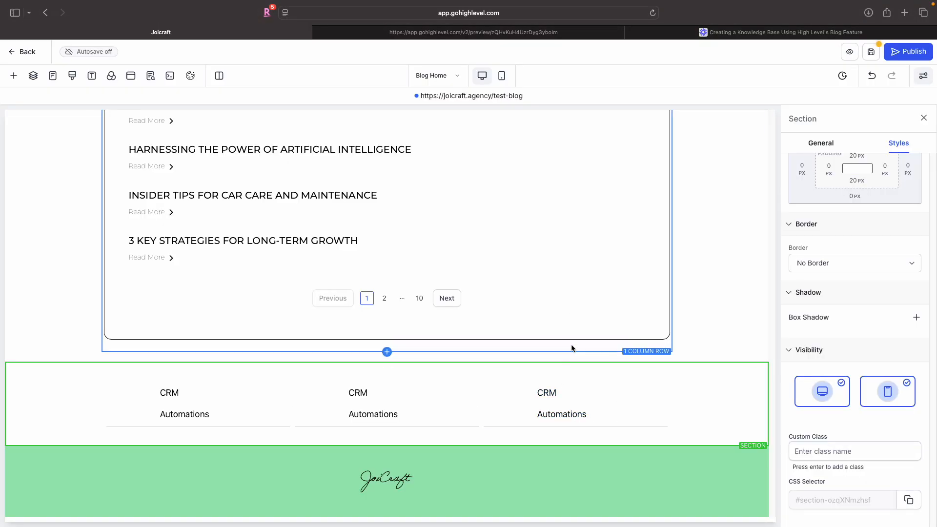
click(741, 315)
scroll(741, 315, up, 5)
scroll(740, 315, down, 3)
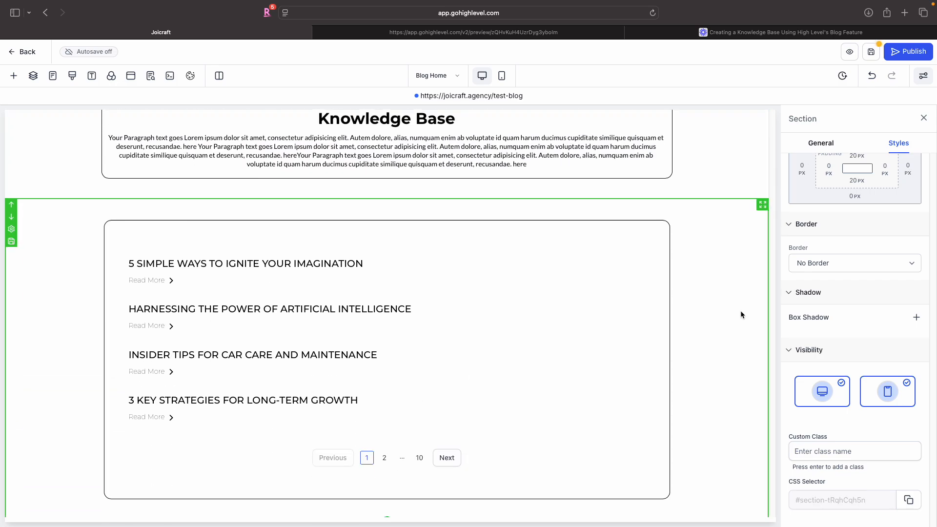
scroll(740, 315, up, 3)
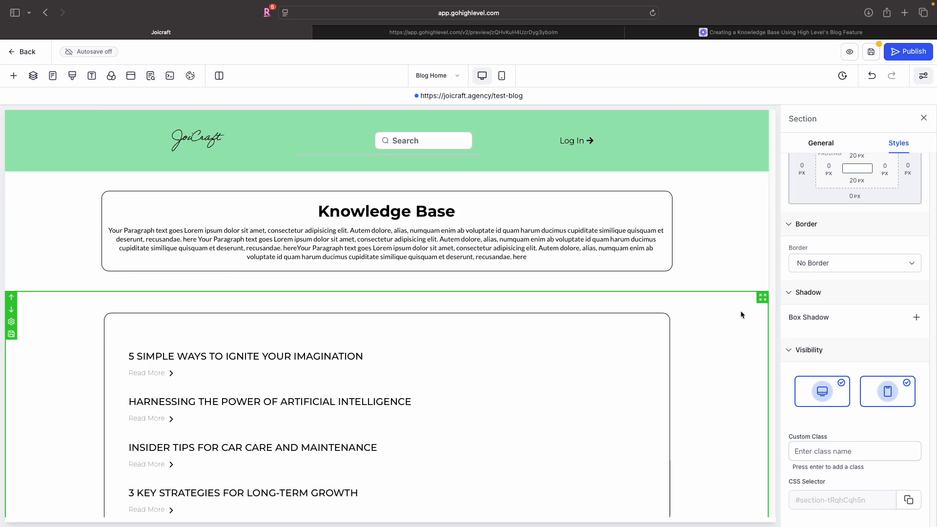
scroll(740, 314, down, 5)
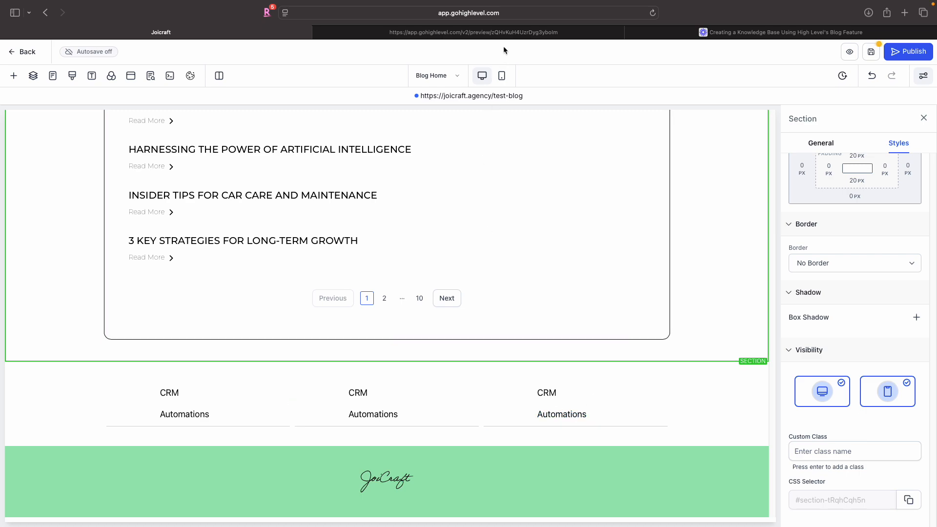
click(507, 31)
scroll(408, 408, down, 3)
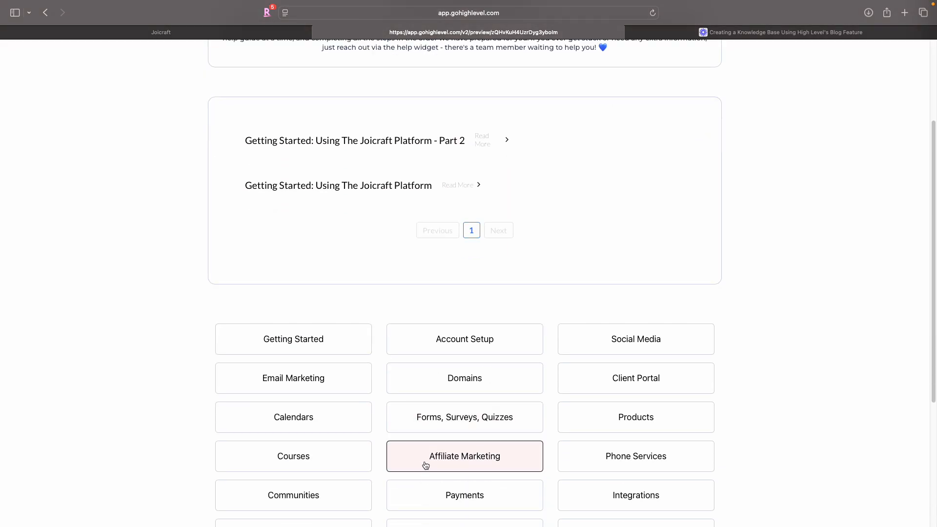
click(183, 32)
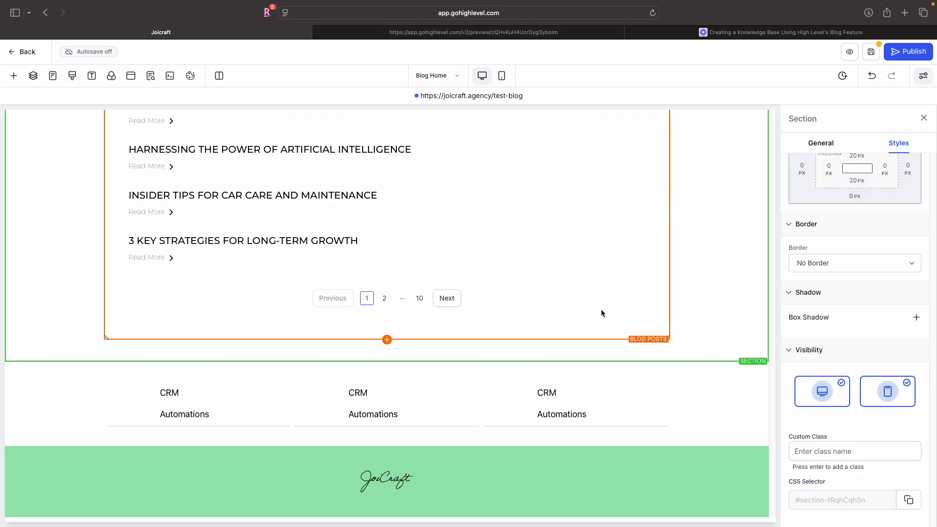
scroll(694, 318, up, 5)
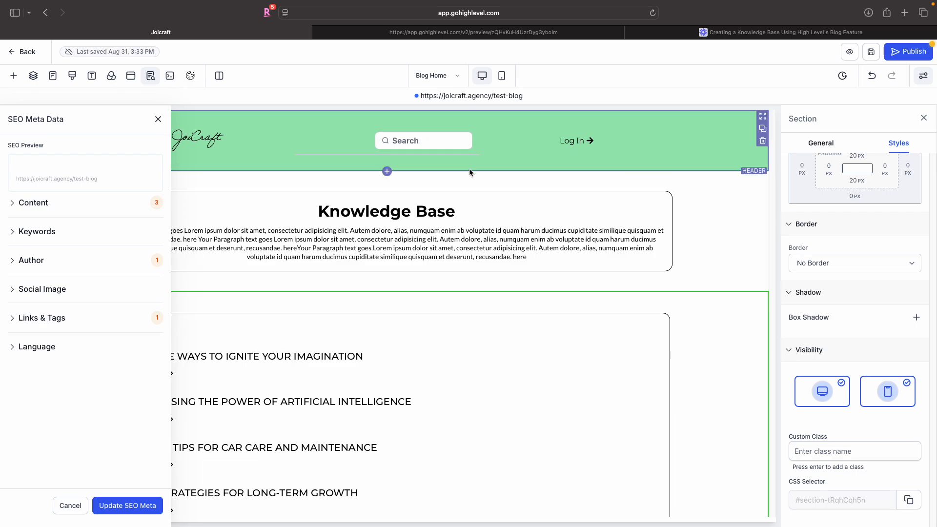
scroll(469, 170, down, 6)
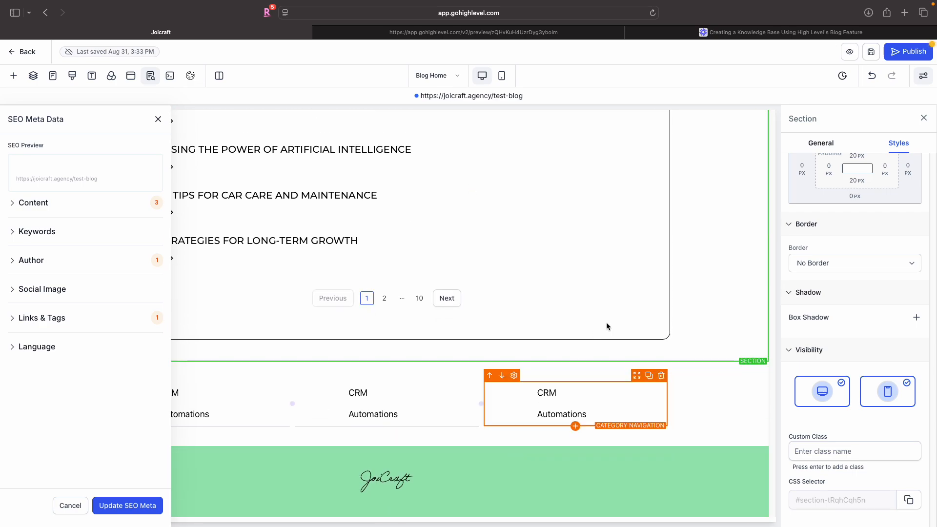
- Save the category navigation section as a global section named "Categories"
click(590, 363)
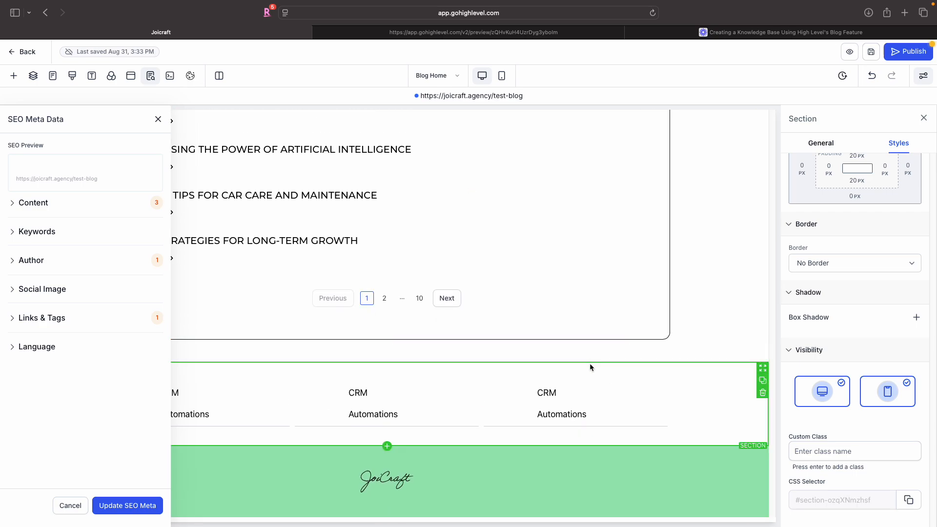
click(159, 119)
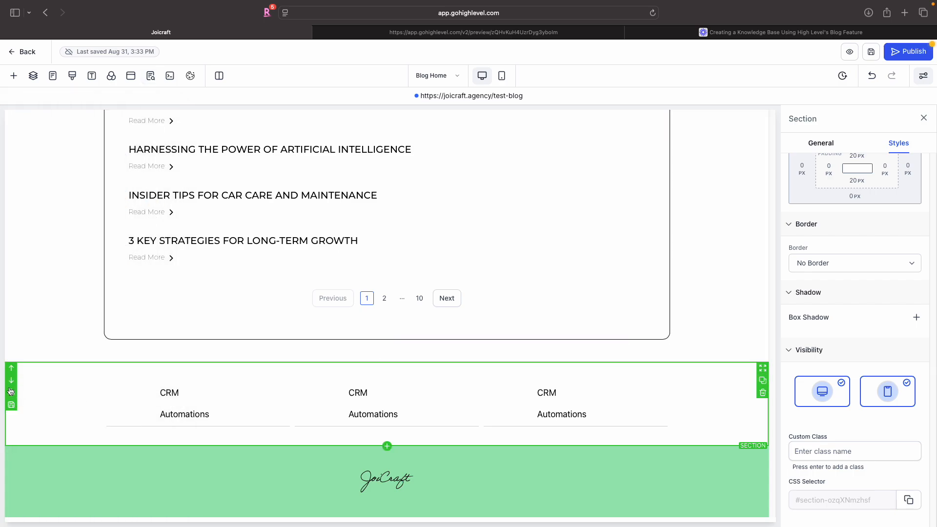
click(10, 405)
click(364, 210)
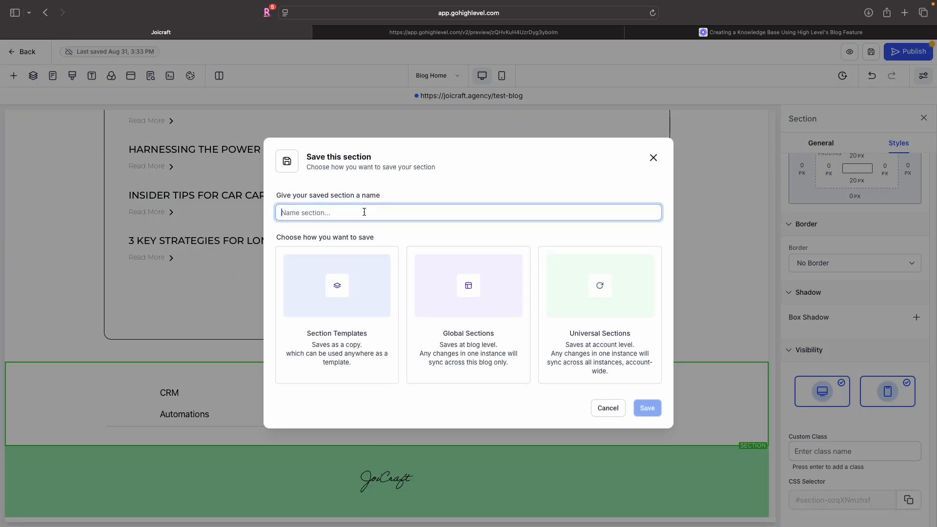
text(Categories)
click(453, 319)
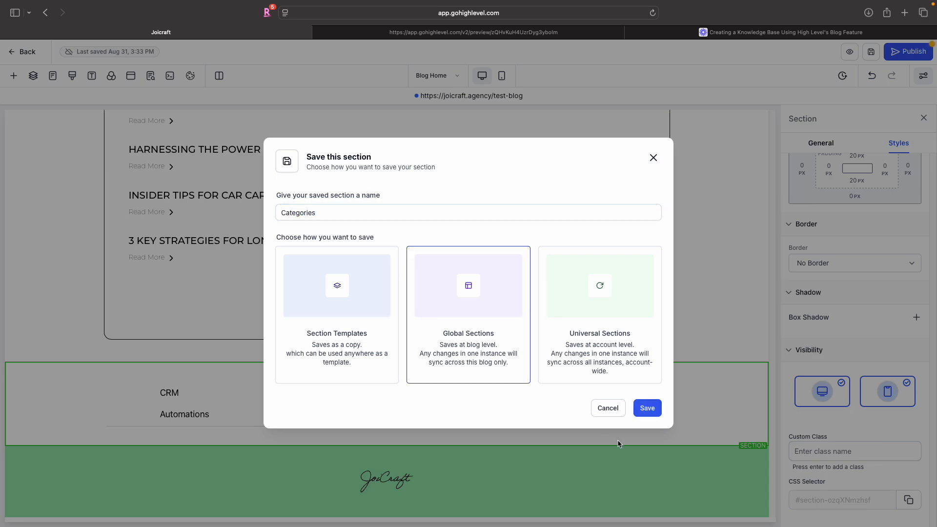
click(651, 413)
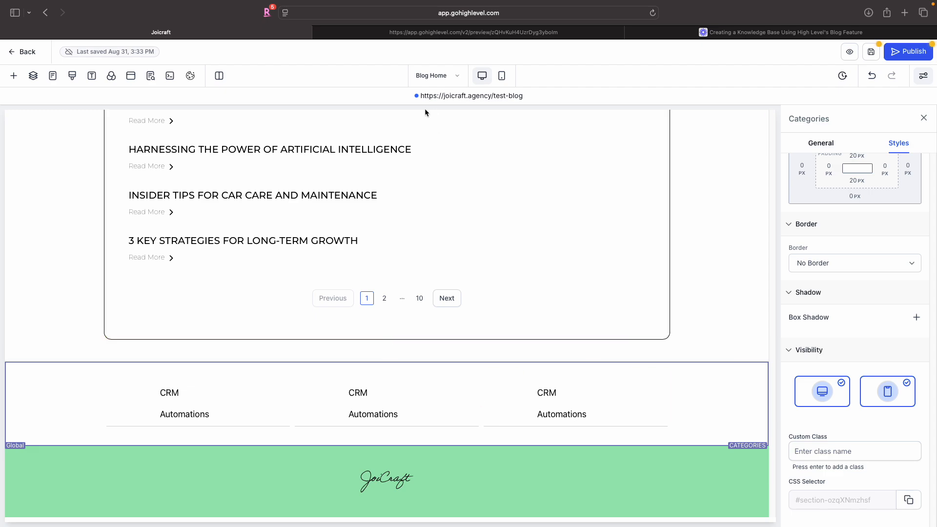
- Save the blog home page and open the Blog Post page for editing
click(439, 77)
click(870, 51)
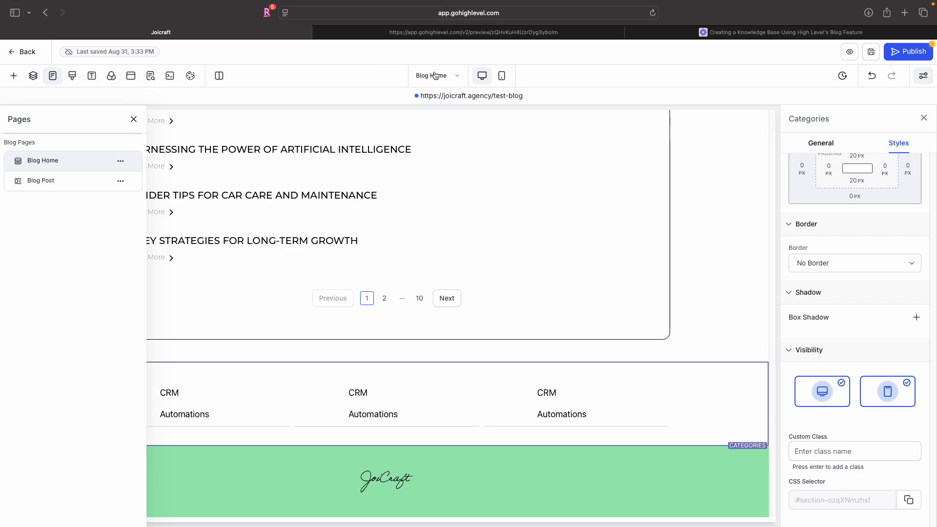
click(70, 178)
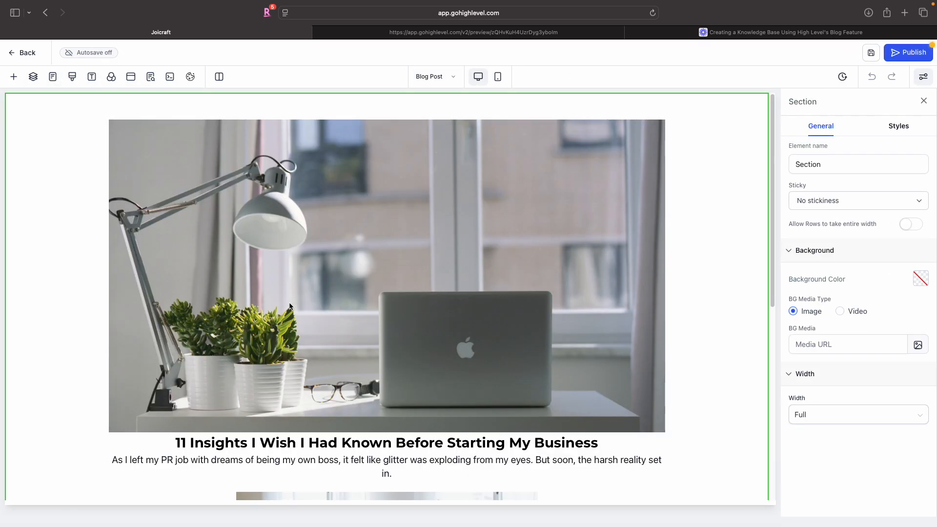
- Add the saved global Footer section to the bottom of the Blog Post page
scroll(290, 305, down, 10)
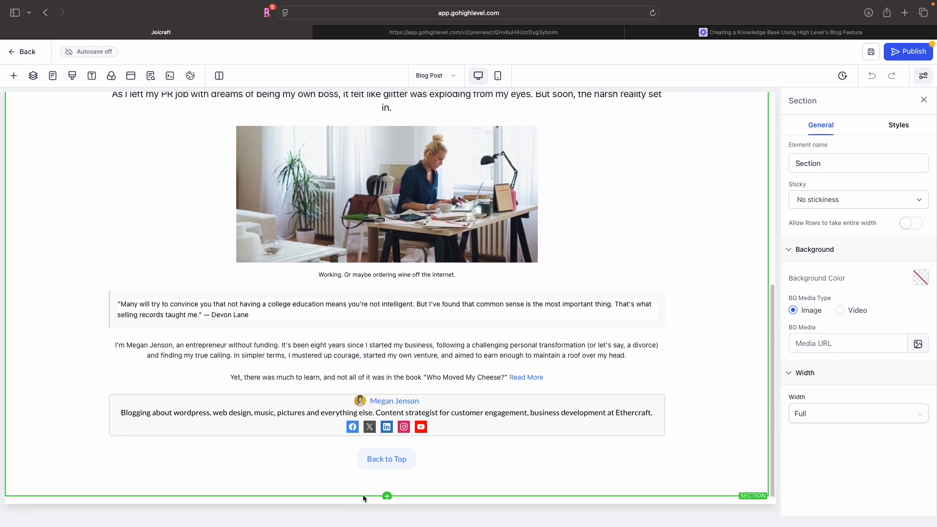
click(386, 497)
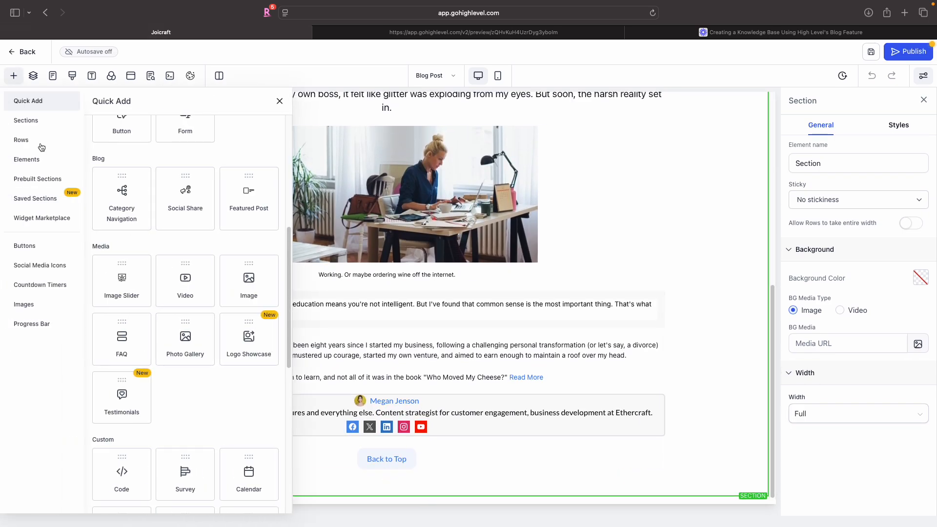
click(38, 122)
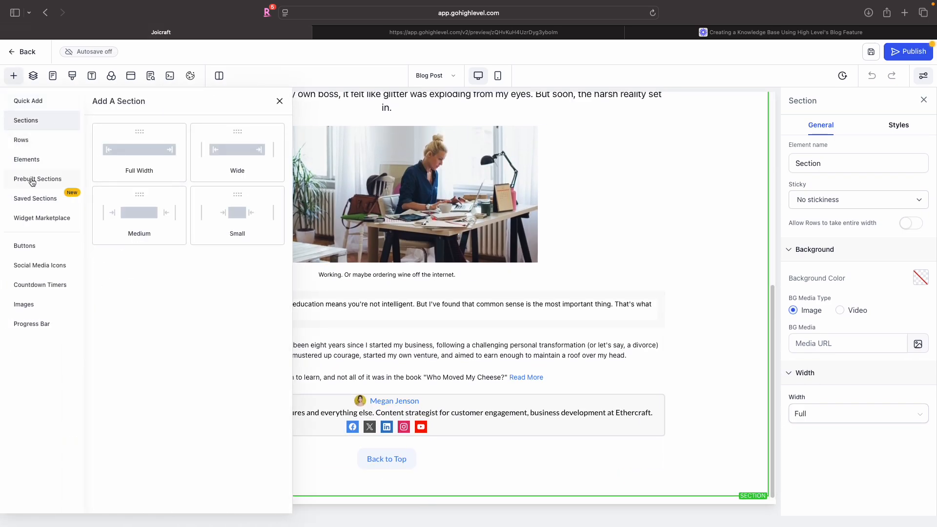
click(33, 200)
click(128, 120)
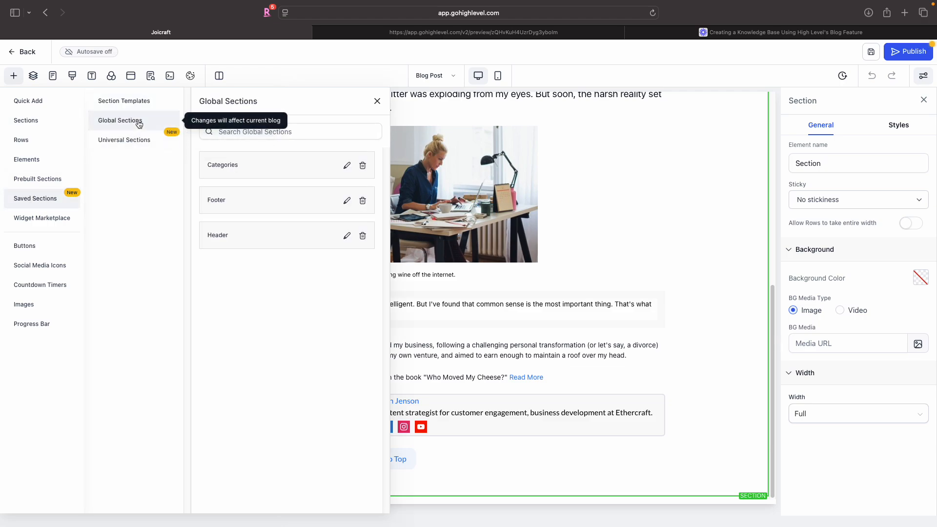
drag(241, 200, 514, 358)
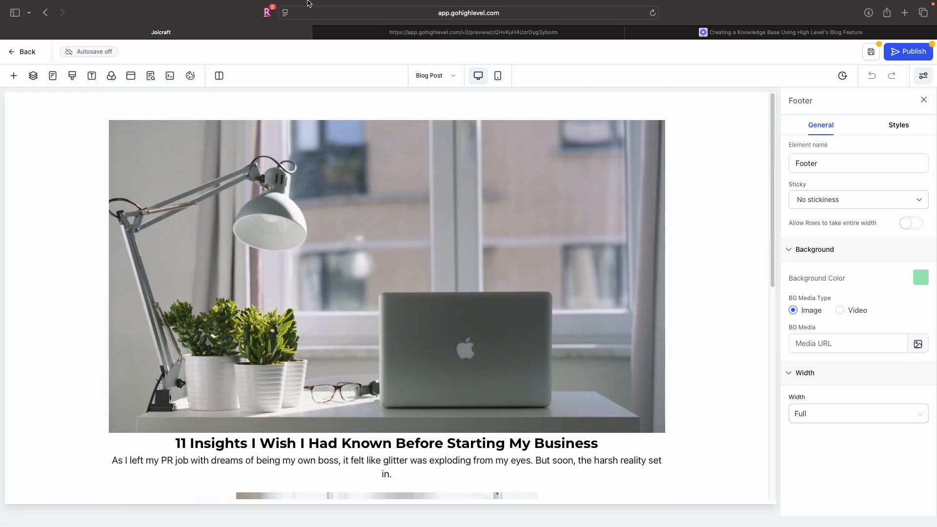
- Add the saved global Header section to the top of the Blog Post page
click(332, 95)
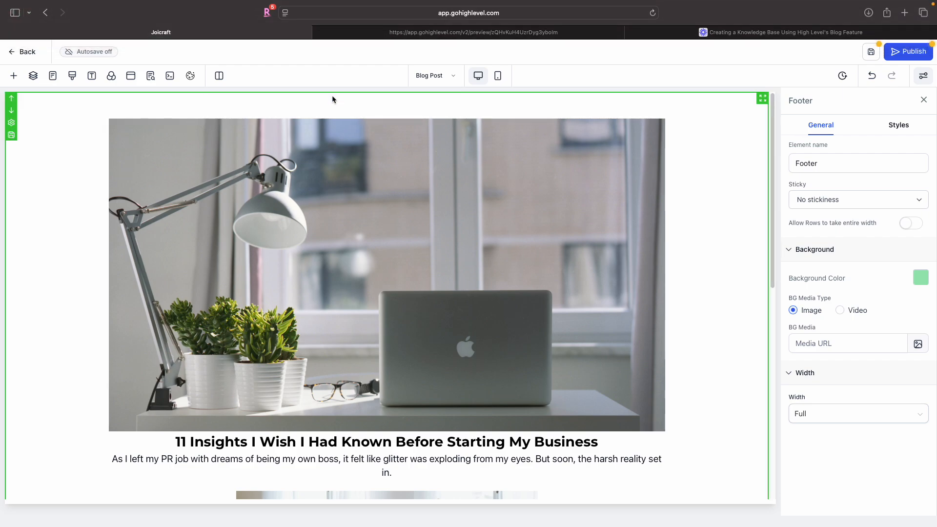
click(33, 75)
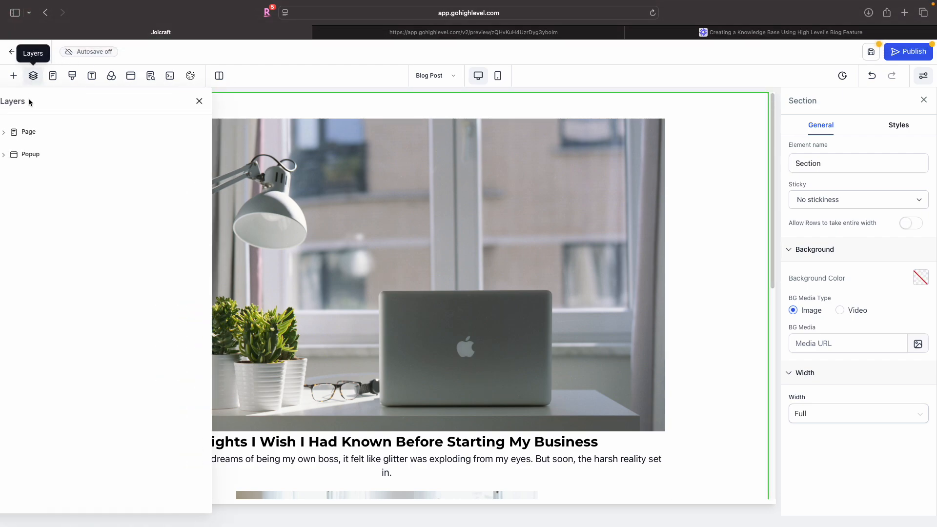
click(14, 76)
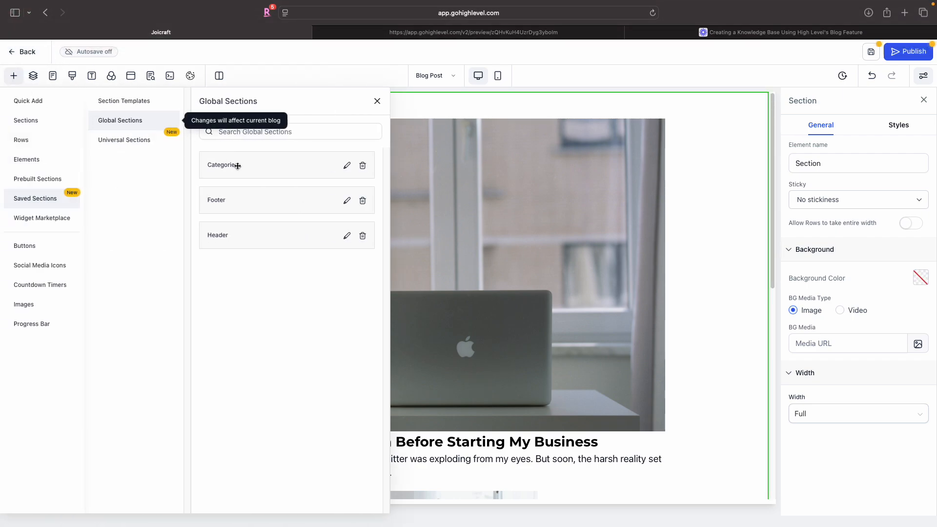
drag(225, 235, 470, 112)
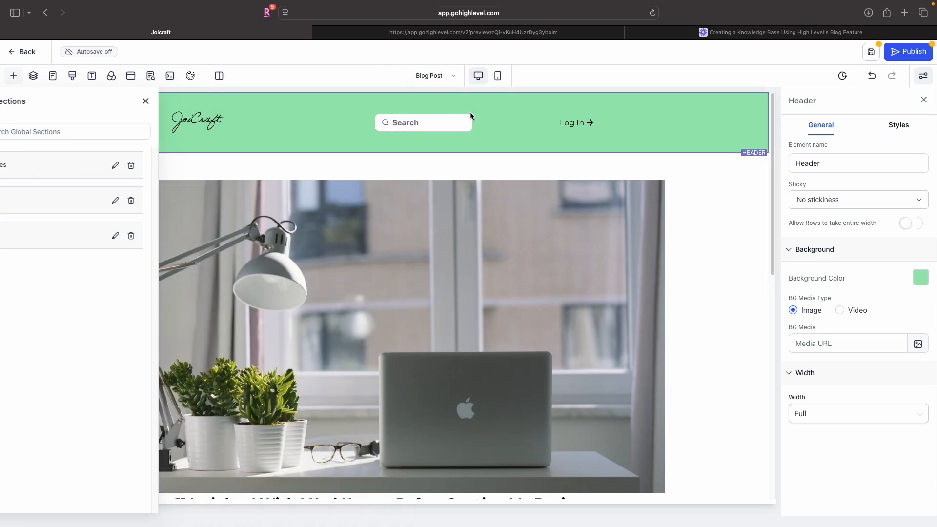
- Insert the global Categories section just above the footer and save the Blog Post page
scroll(282, 168, down, 15)
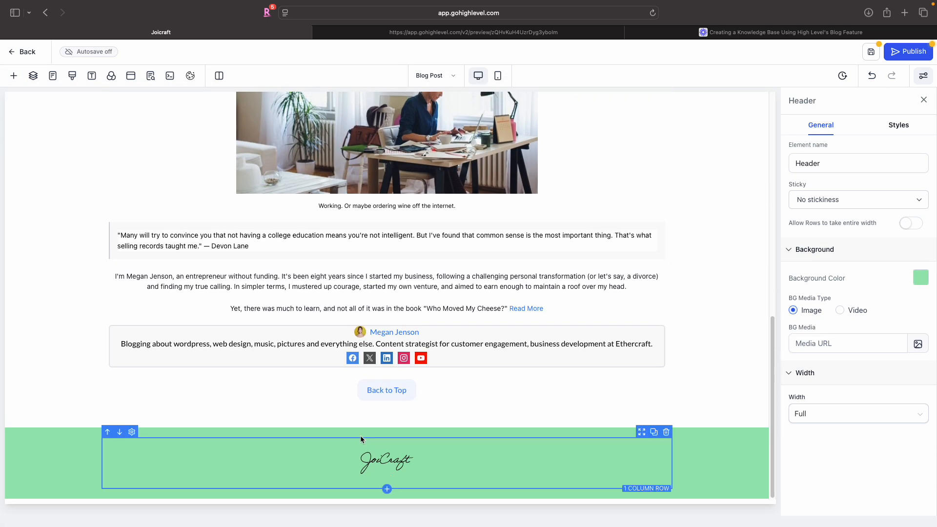
click(367, 423)
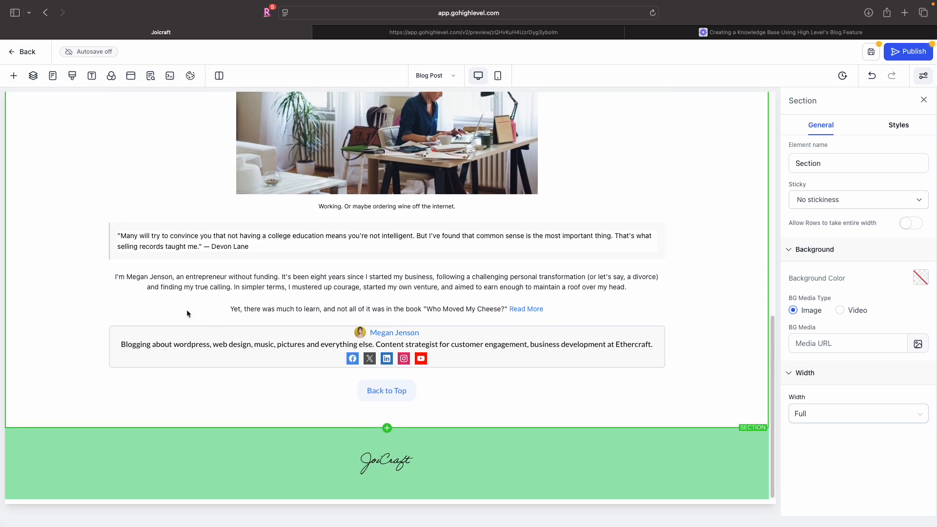
click(33, 75)
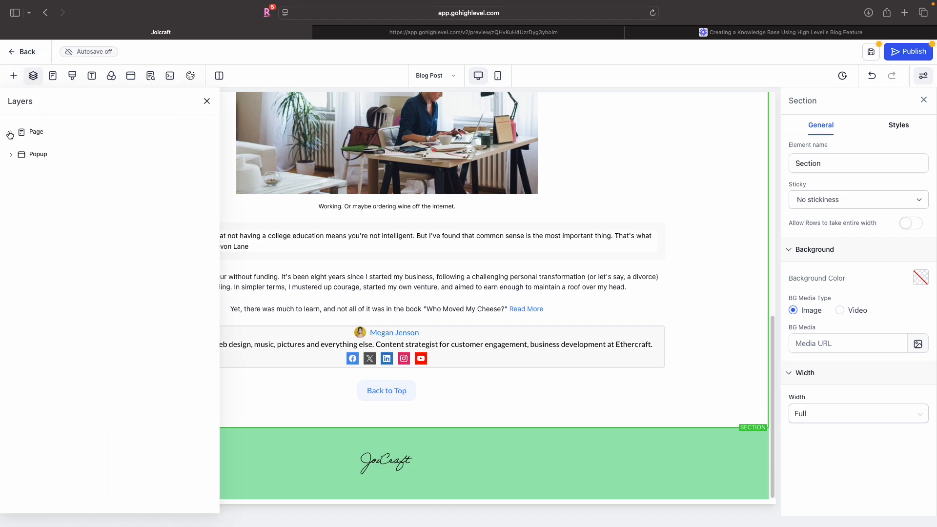
click(13, 76)
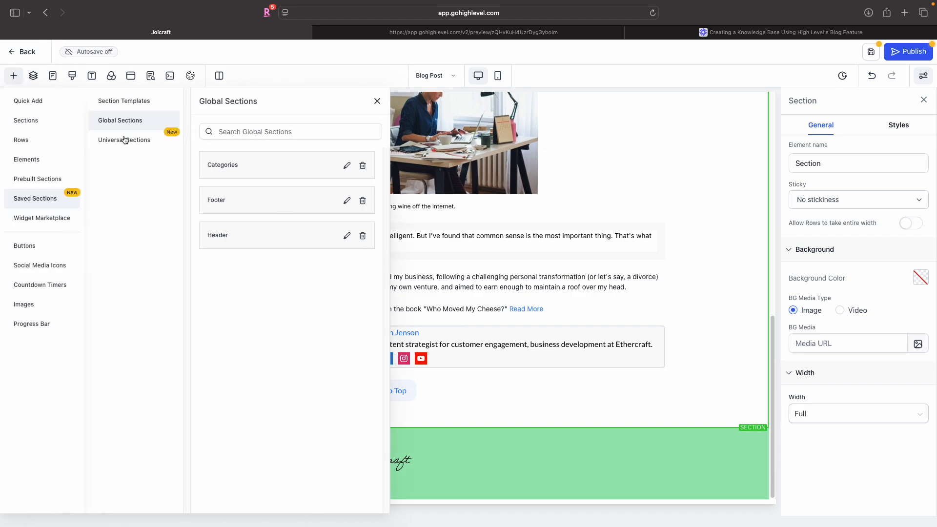
drag(220, 166, 528, 403)
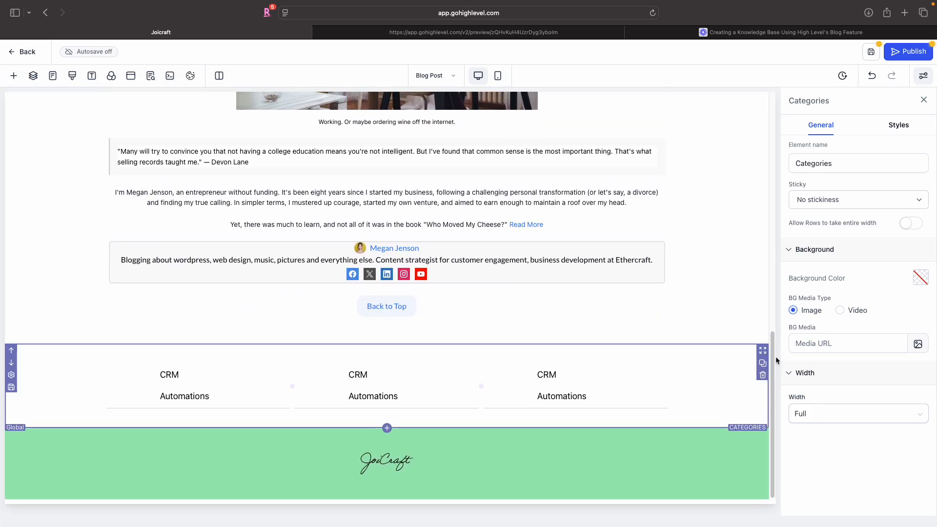
click(730, 316)
scroll(730, 315, up, 20)
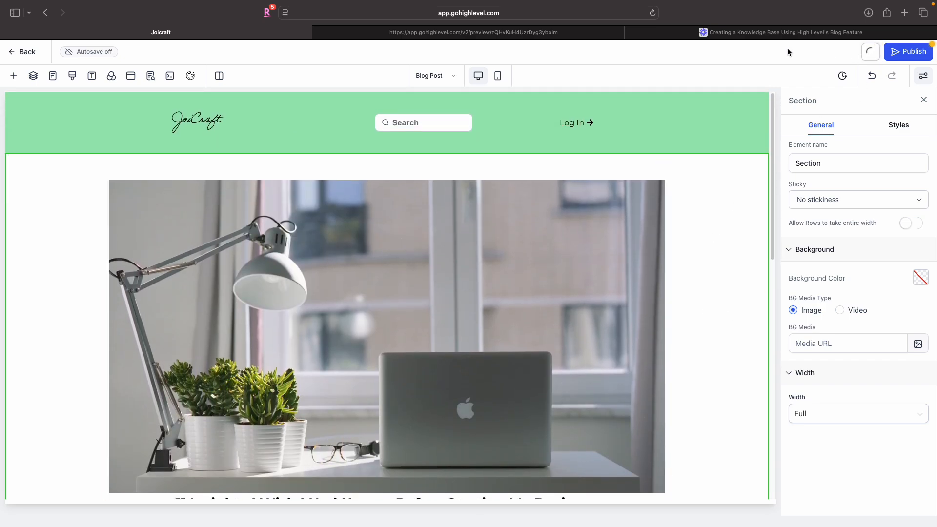
- Open the Getting Started post in the preview tab and review the live blog post layout
click(439, 32)
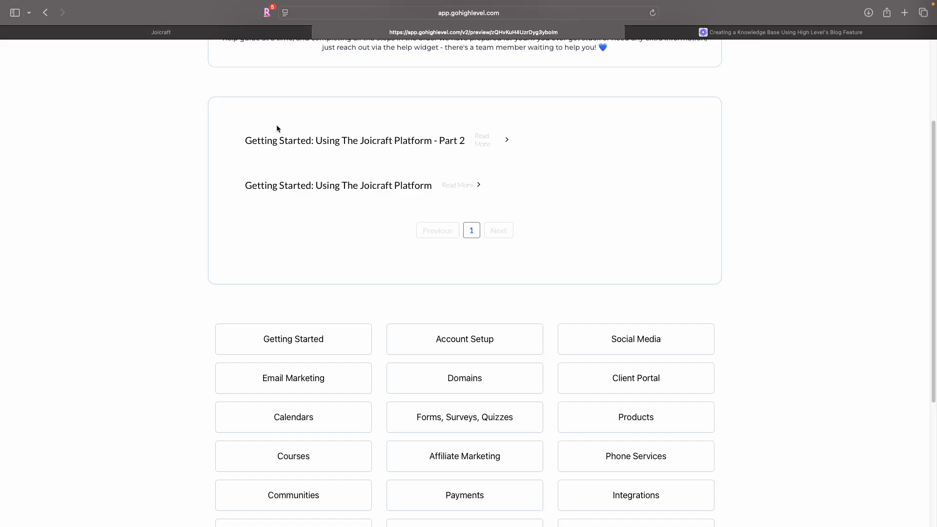
click(377, 186)
click(377, 179)
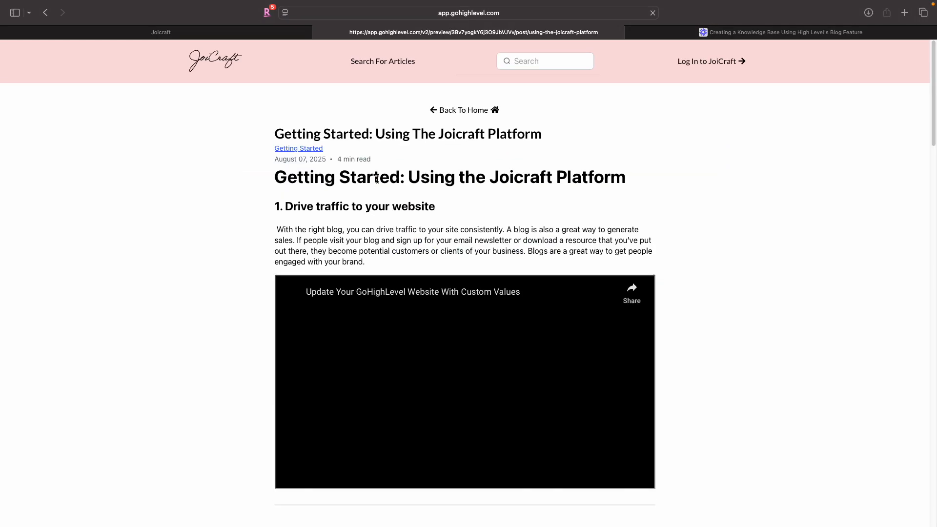
scroll(377, 179, down, 15)
scroll(377, 179, down, 20)
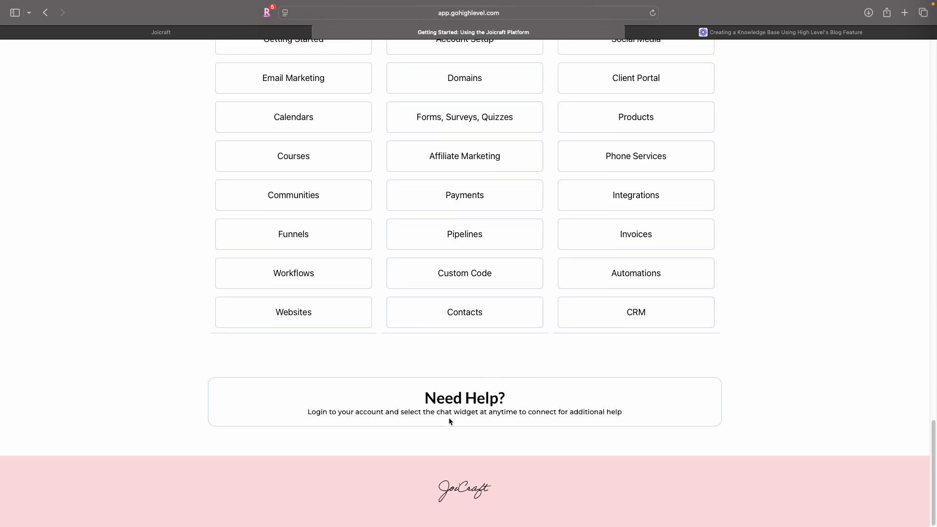
scroll(449, 417, up, 6)
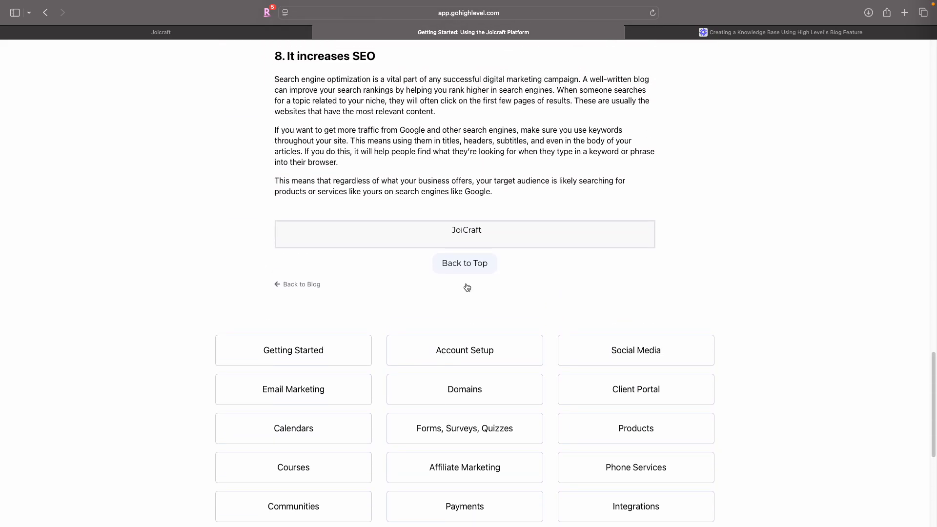
scroll(493, 433, down, 6)
scroll(491, 293, up, 20)
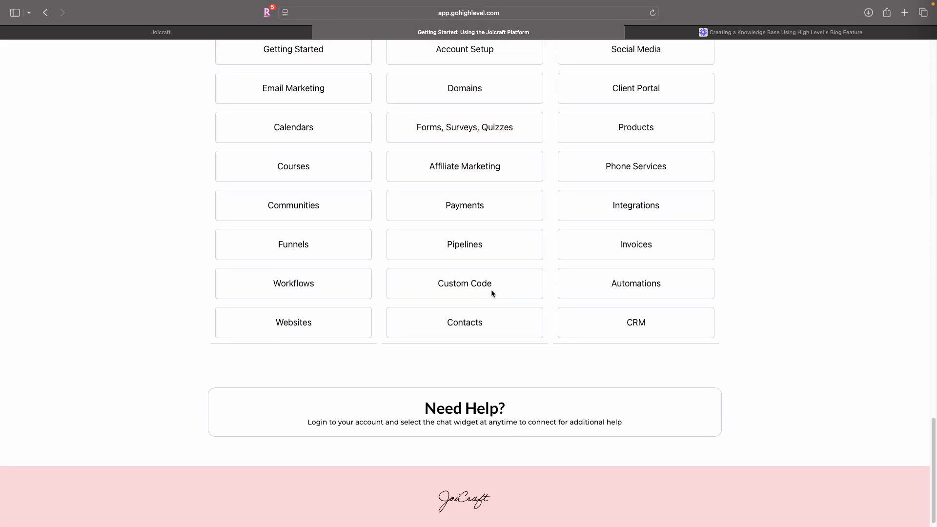
scroll(492, 292, up, 10)
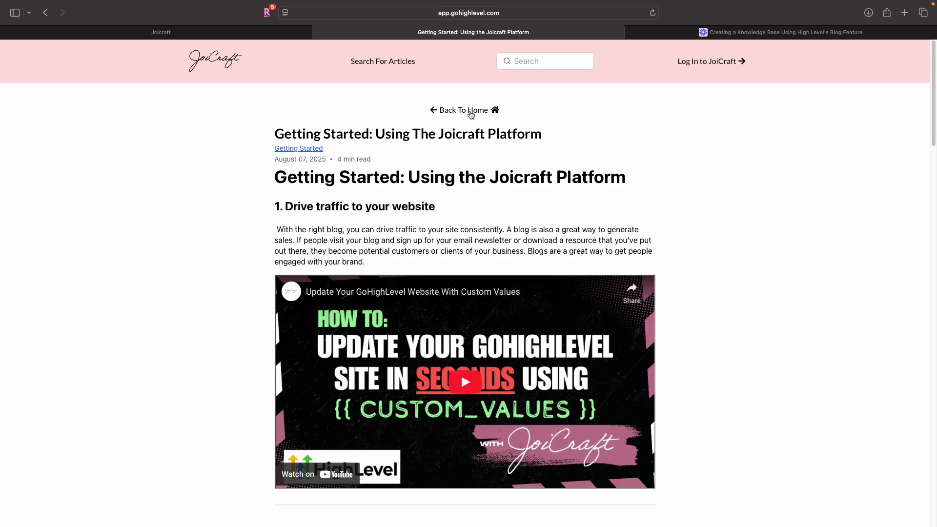
- Return to the builder, publish the Blog Post page, and go back to the blog posts list
click(222, 34)
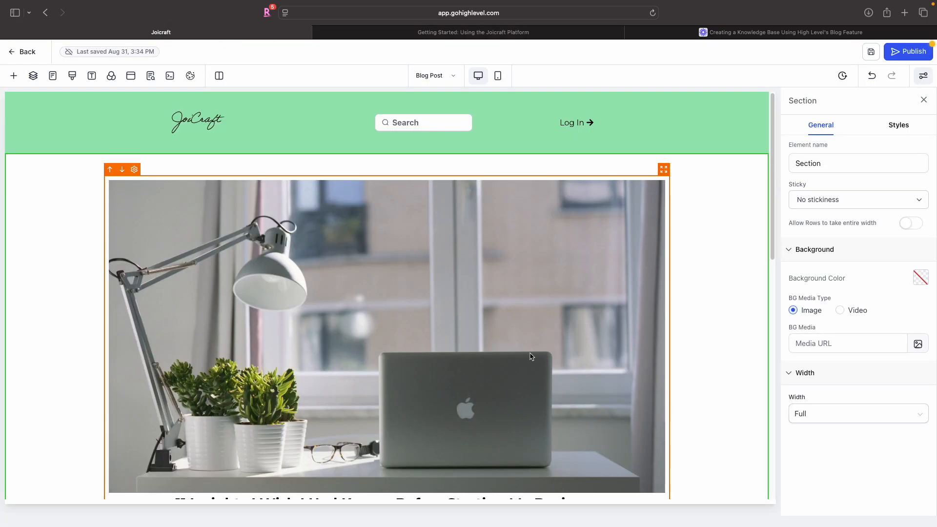
scroll(529, 356, down, 15)
scroll(529, 353, up, 15)
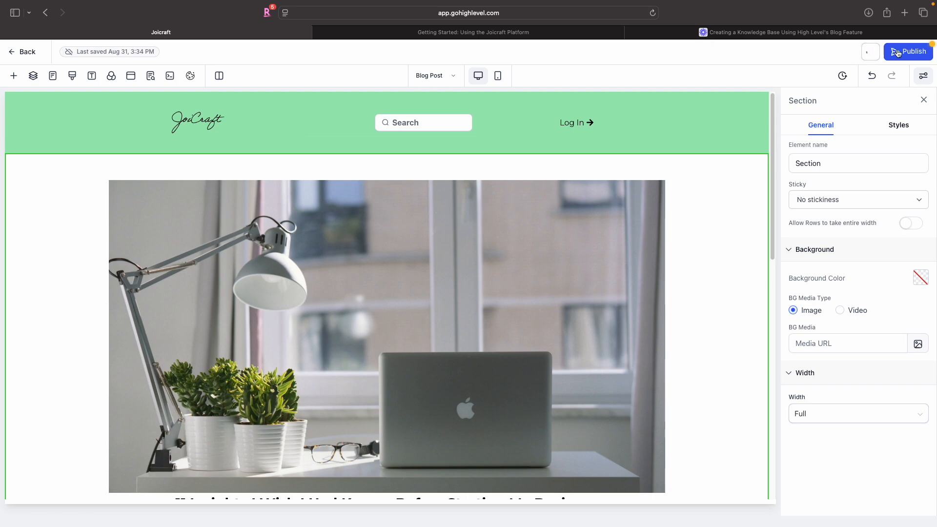
click(898, 52)
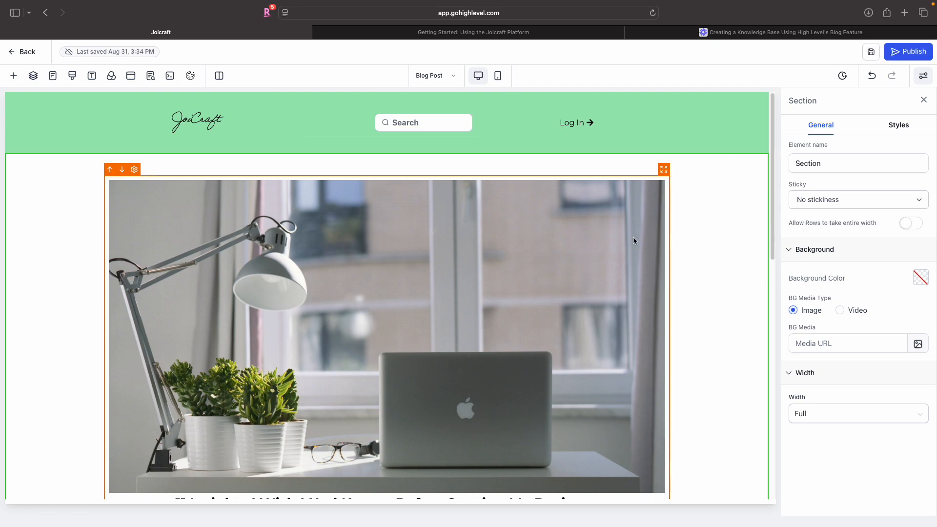
scroll(633, 240, down, 4)
scroll(627, 239, up, 5)
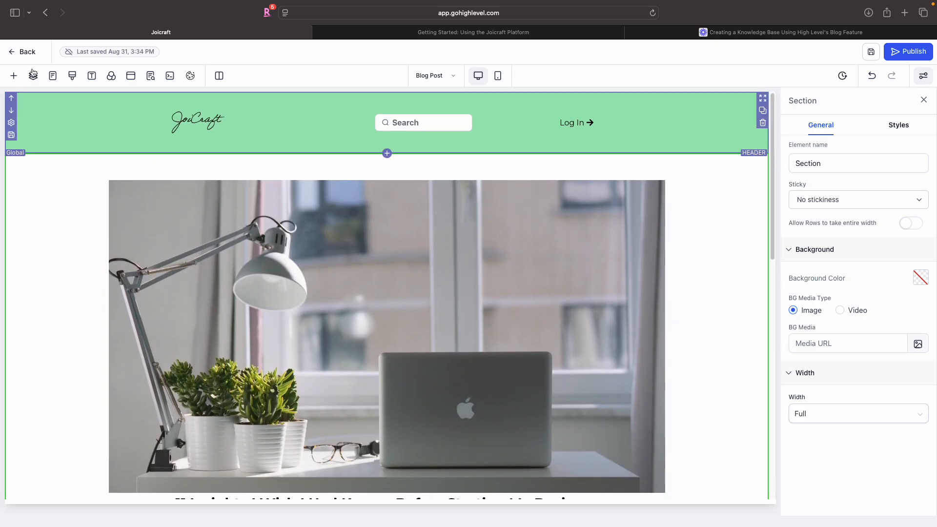
click(19, 51)
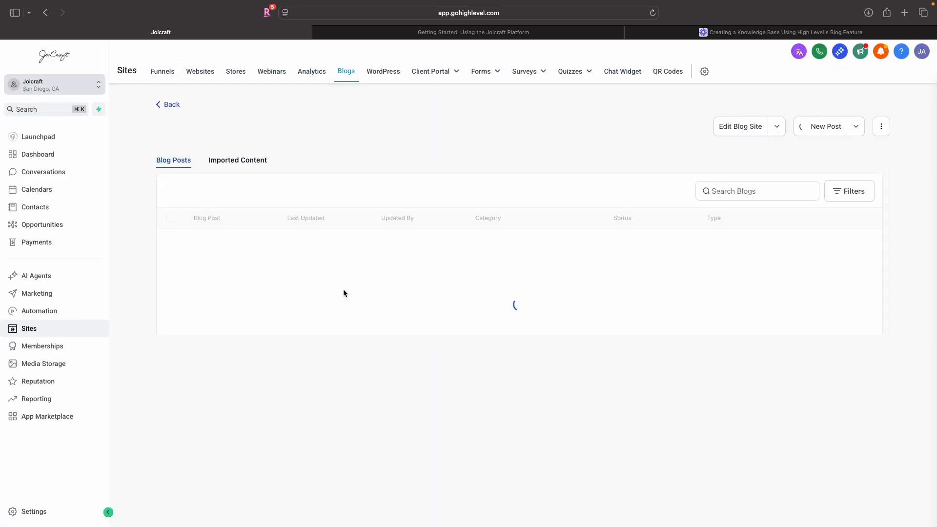
- Start a new blog post, save it, and continue to its publish settings
click(517, 367)
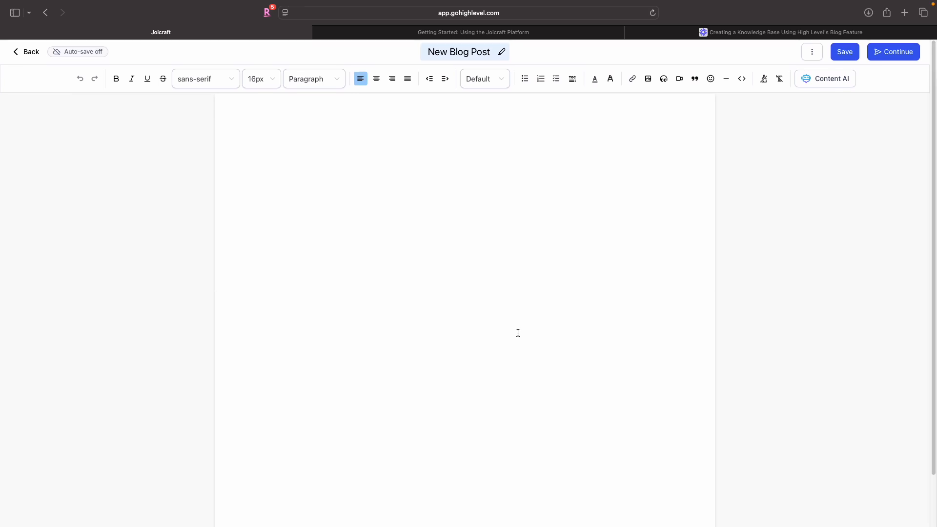
scroll(518, 333, down, 2)
click(843, 51)
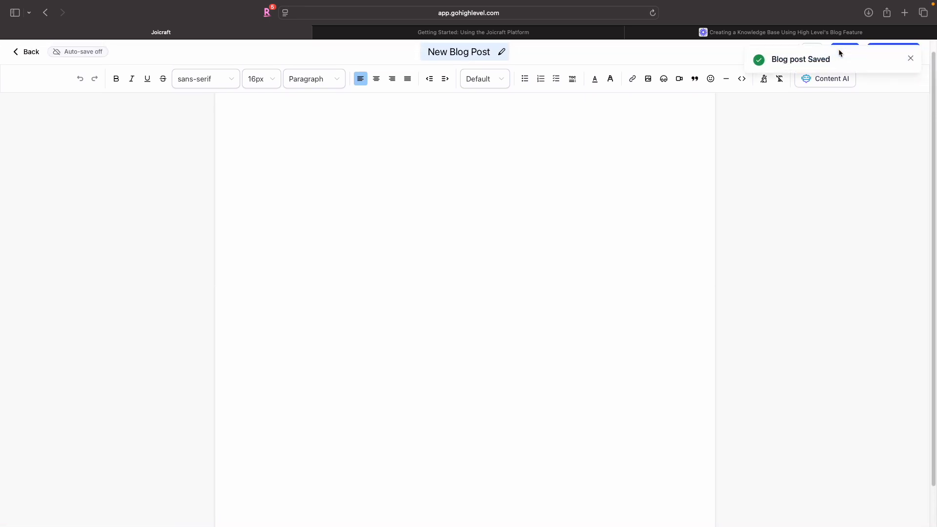
click(901, 57)
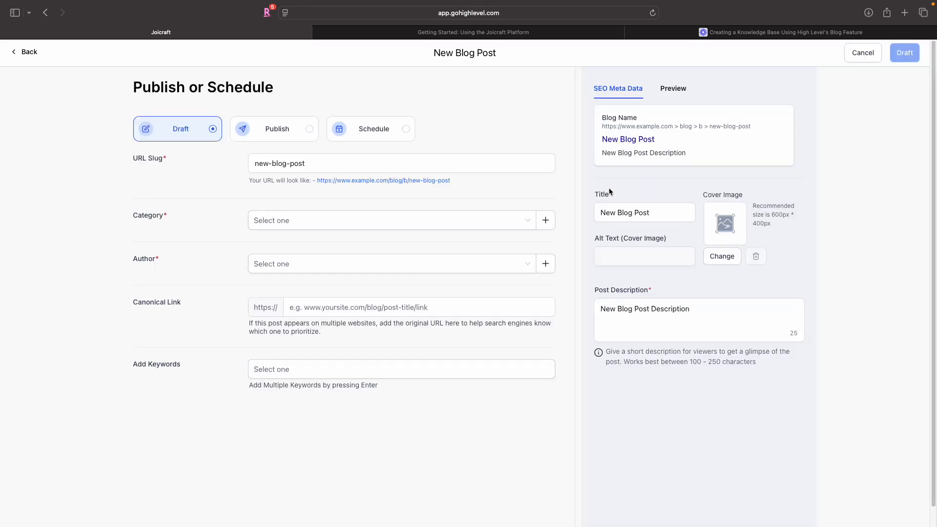
- Set the post's author to JoiCraft and its category to Getting Started
click(381, 260)
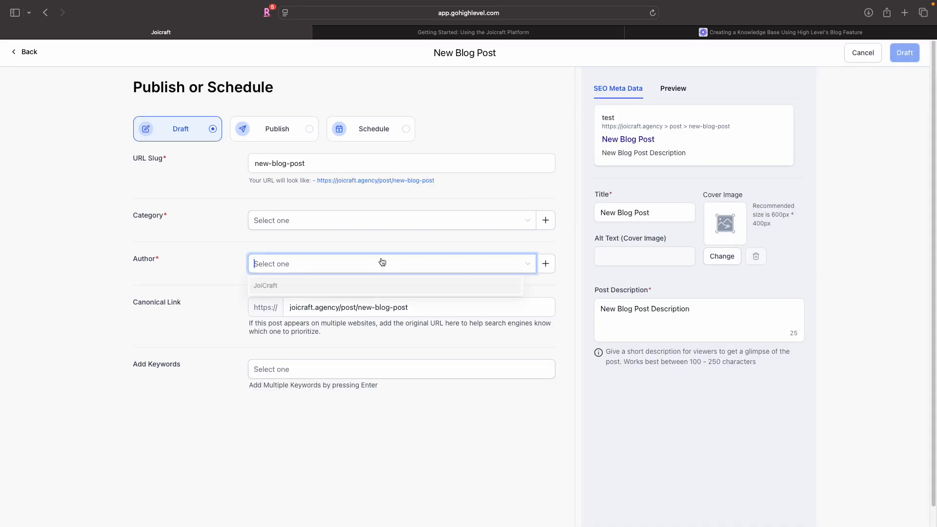
click(372, 286)
click(378, 220)
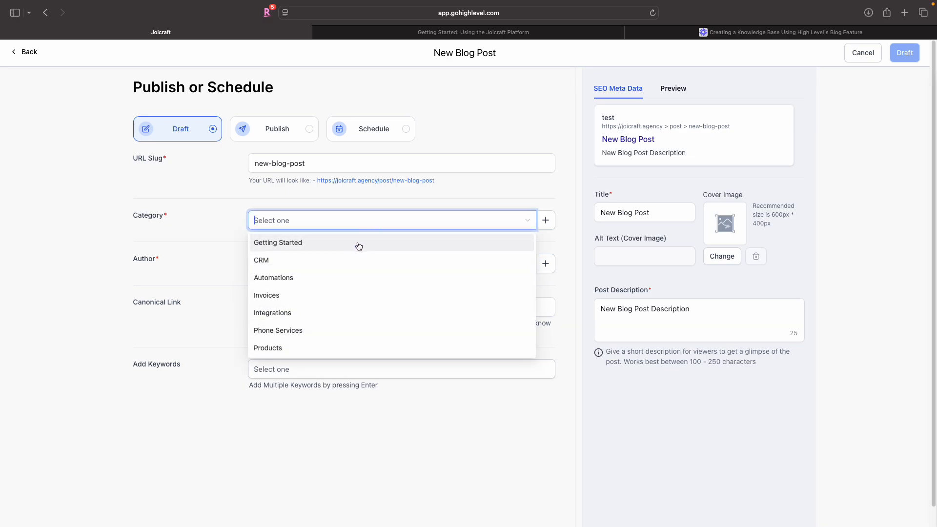
click(357, 245)
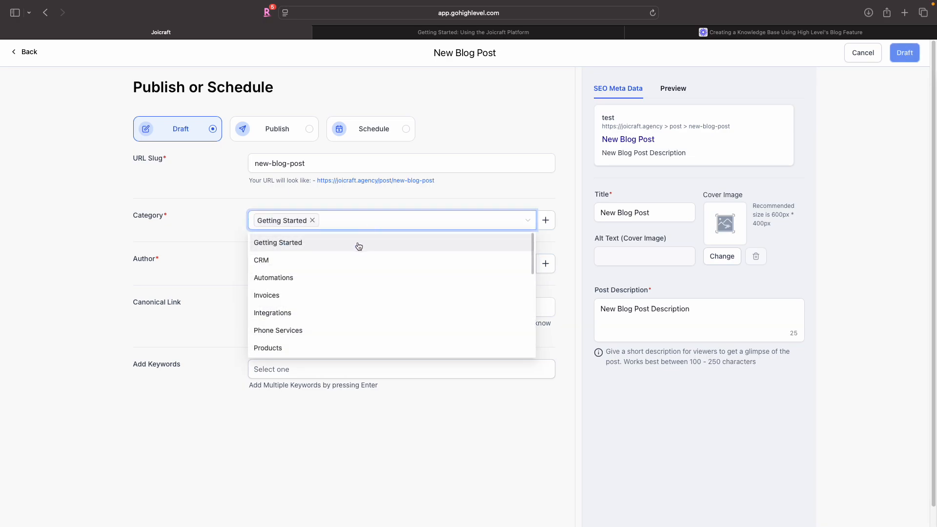
click(402, 194)
- Set the post's URL slug to getting started
click(392, 158)
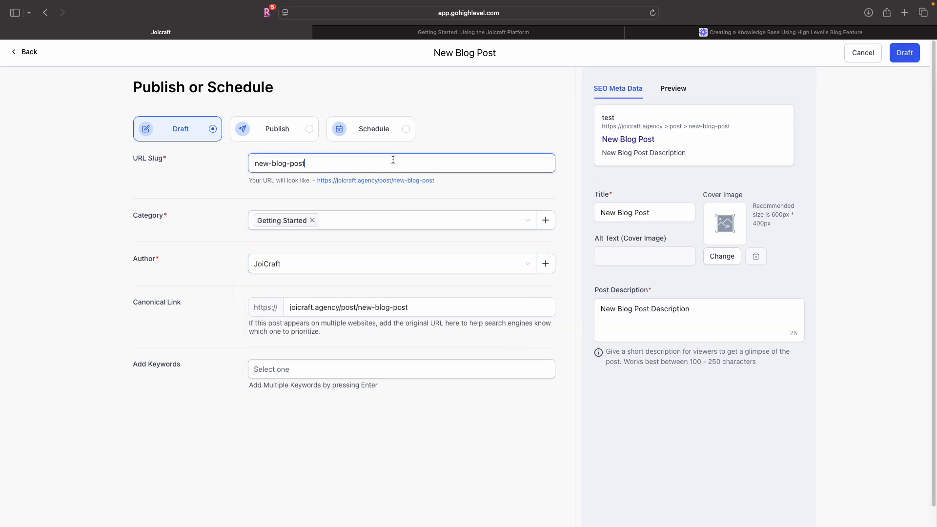
key(super+a)
text(getting started)
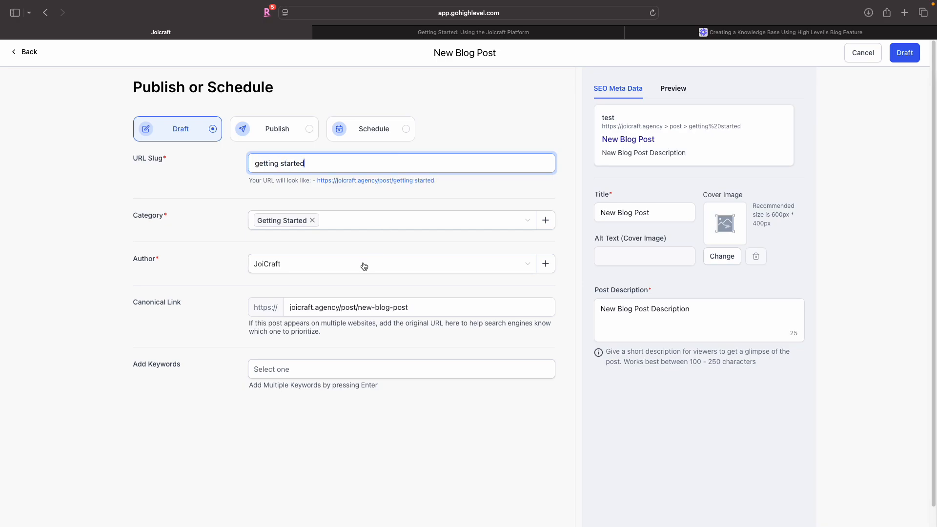
click(362, 308)
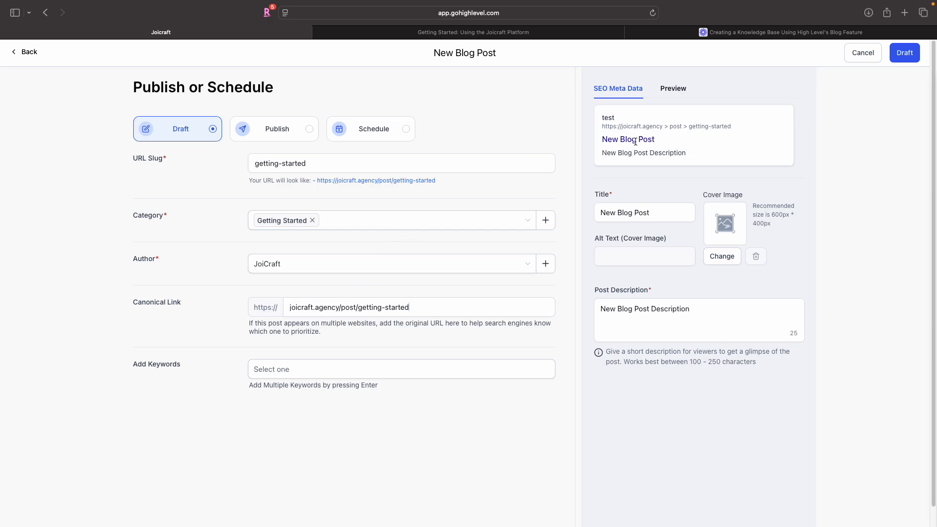
- Save the post as a draft, then open the blog site settings to check its domain and slug
click(911, 55)
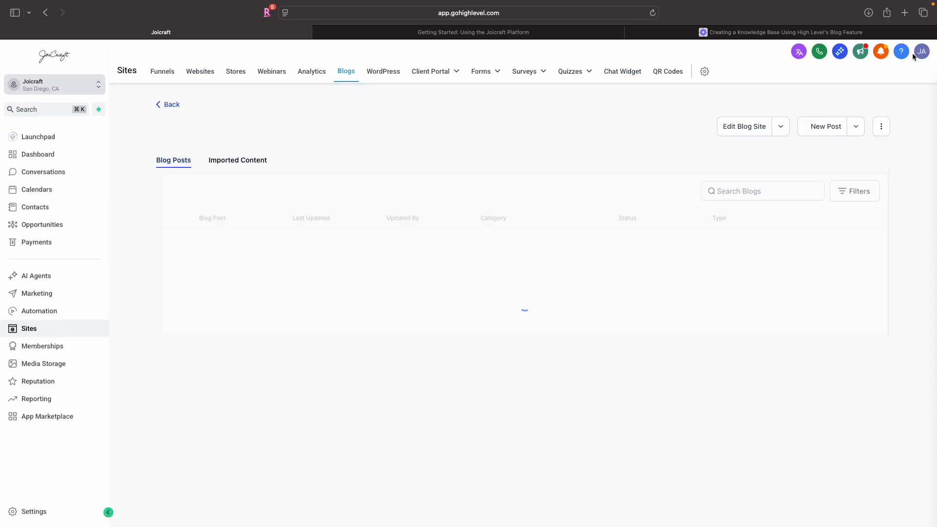
click(881, 126)
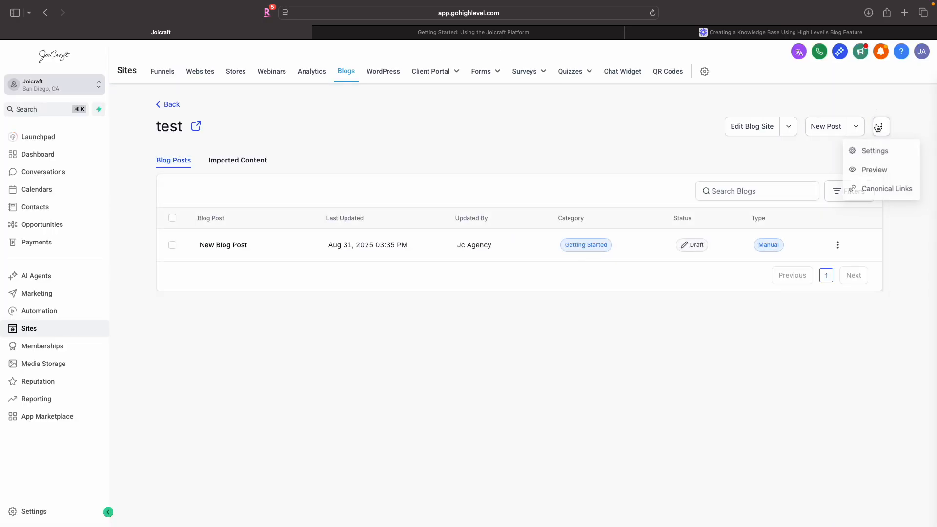
click(875, 152)
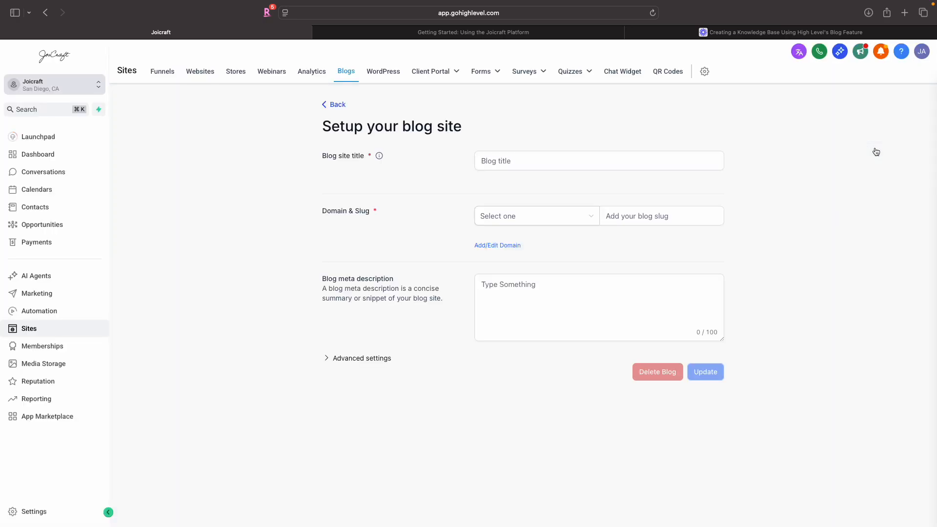
triple_click(656, 215)
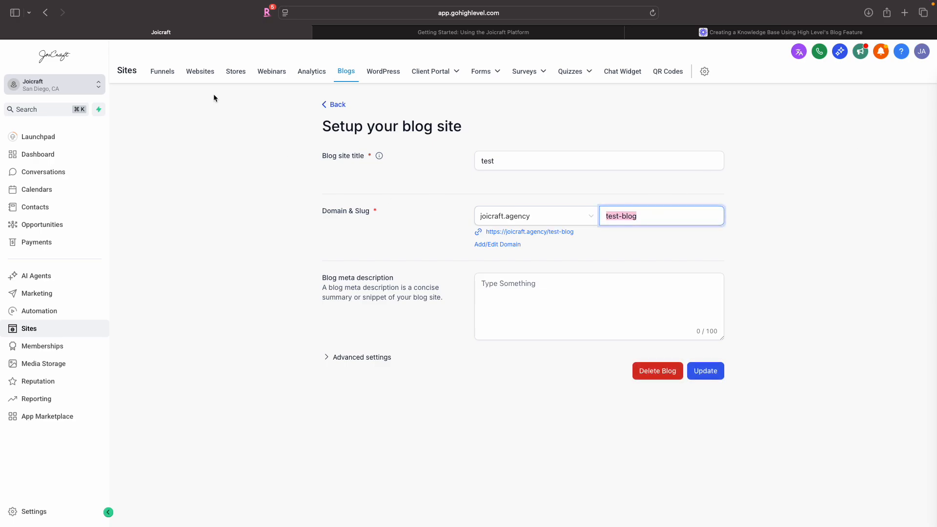
click(337, 107)
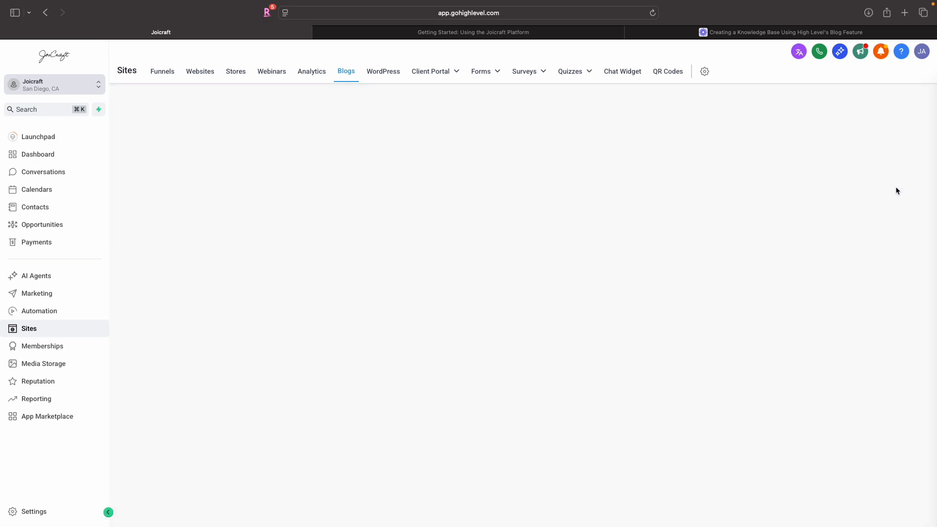
- Review the blog's canonical links for the Getting Started category and close the dialog
click(881, 126)
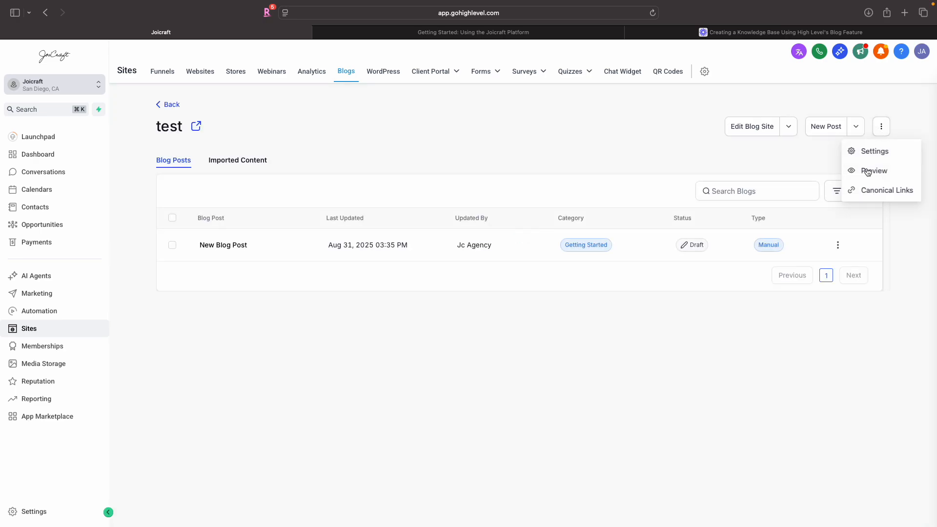
click(872, 192)
click(547, 245)
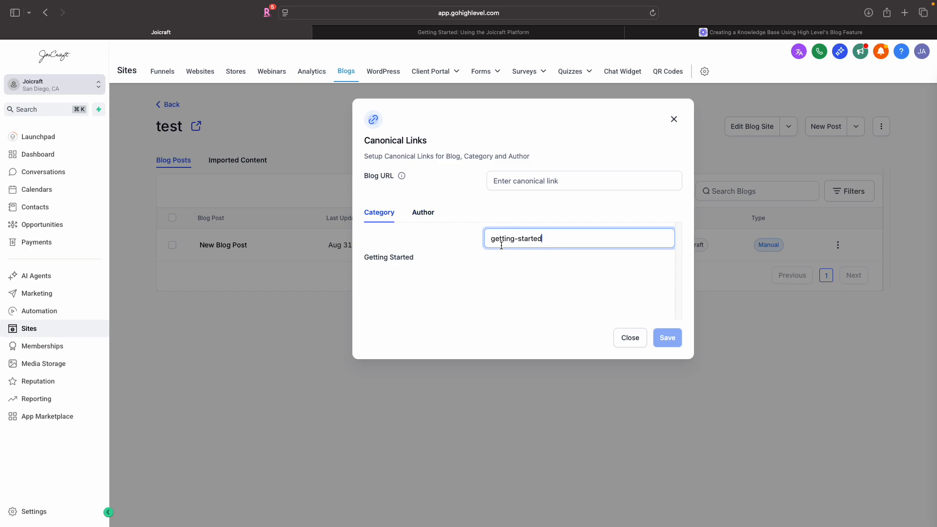
click(629, 337)
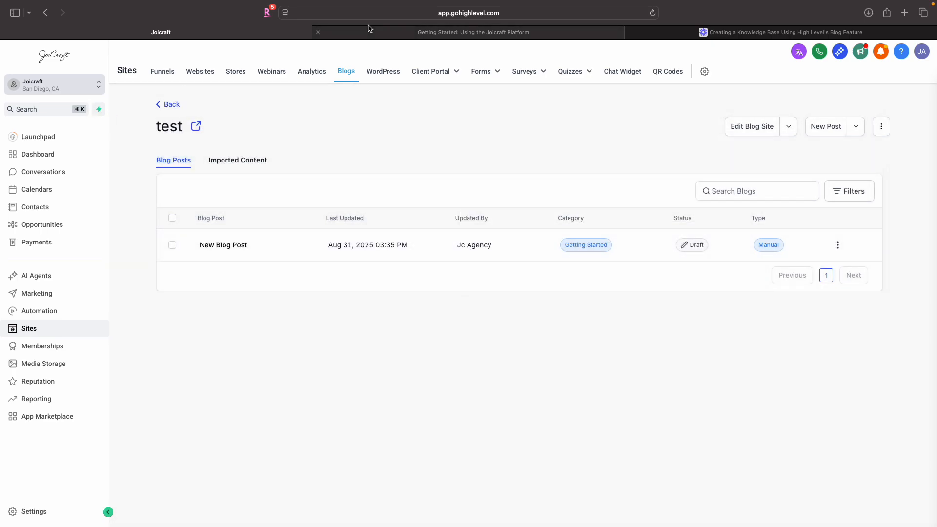
- Switch to the blog preview tab and scroll through the help center home page before returning
click(336, 33)
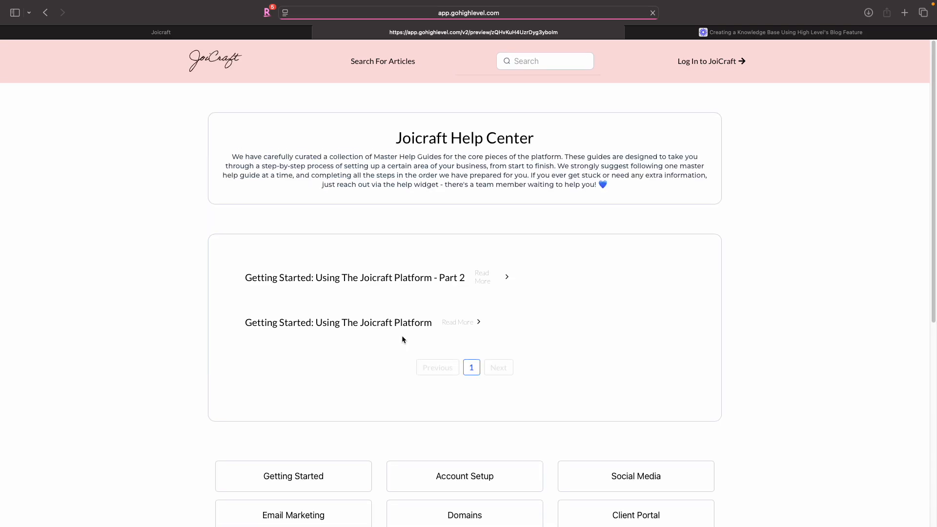
scroll(402, 336, down, 5)
scroll(402, 335, down, 5)
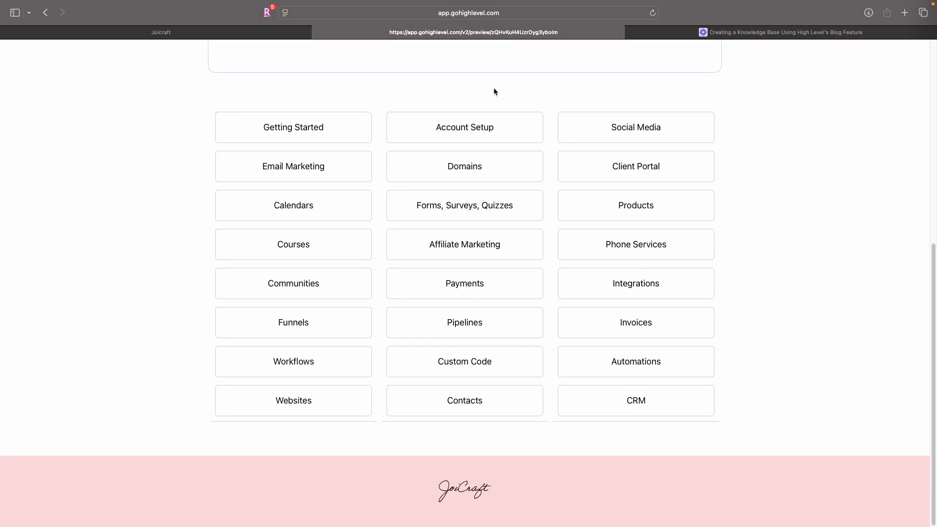
scroll(493, 87, up, 10)
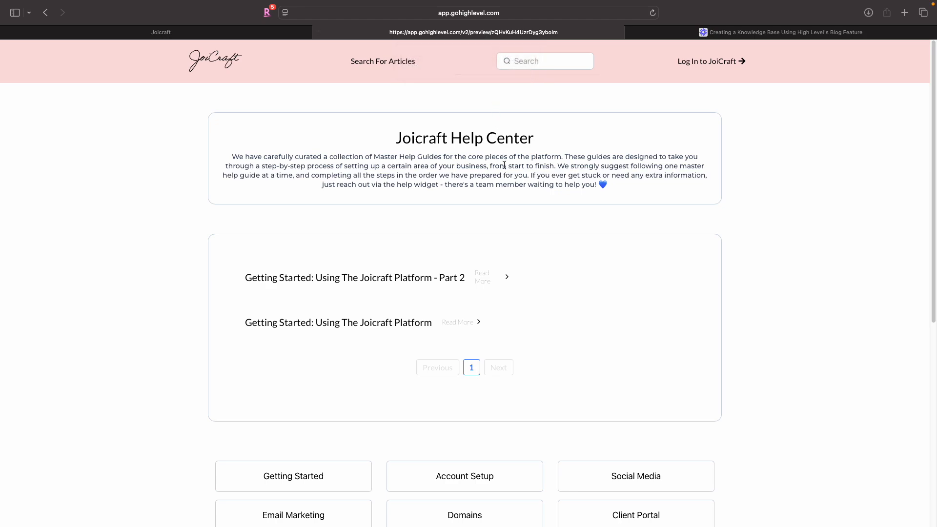
scroll(481, 407, down, 5)
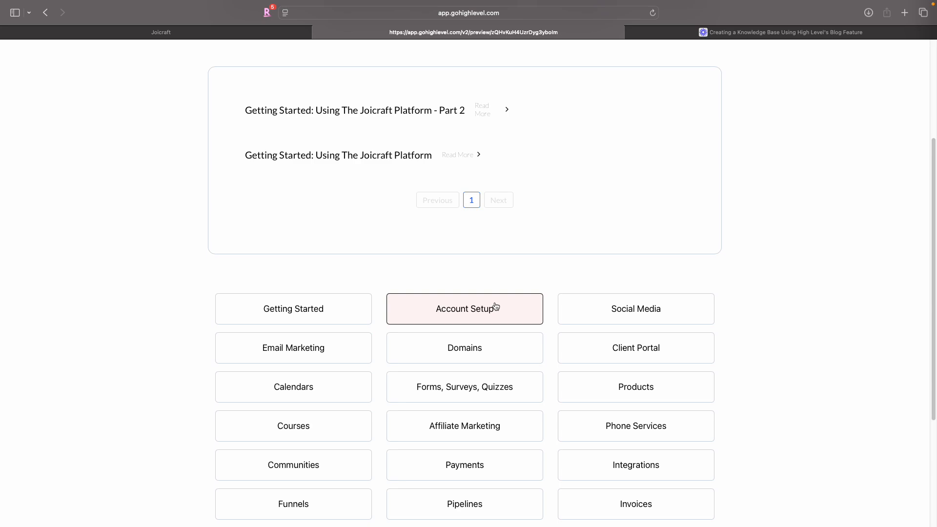
click(200, 41)
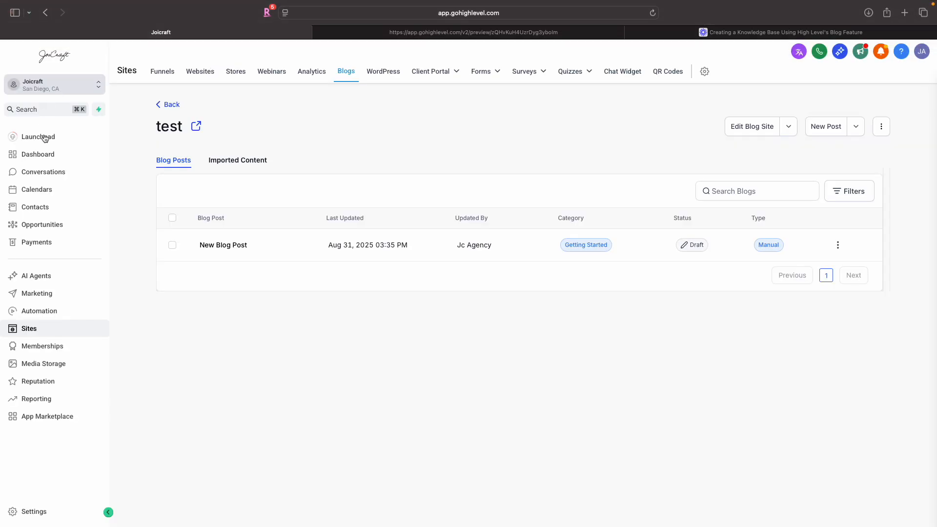
- Open the hover element color custom value in the Knowledge Base Blog Elements folder for editing and save it
click(34, 511)
scroll(36, 370, down, 3)
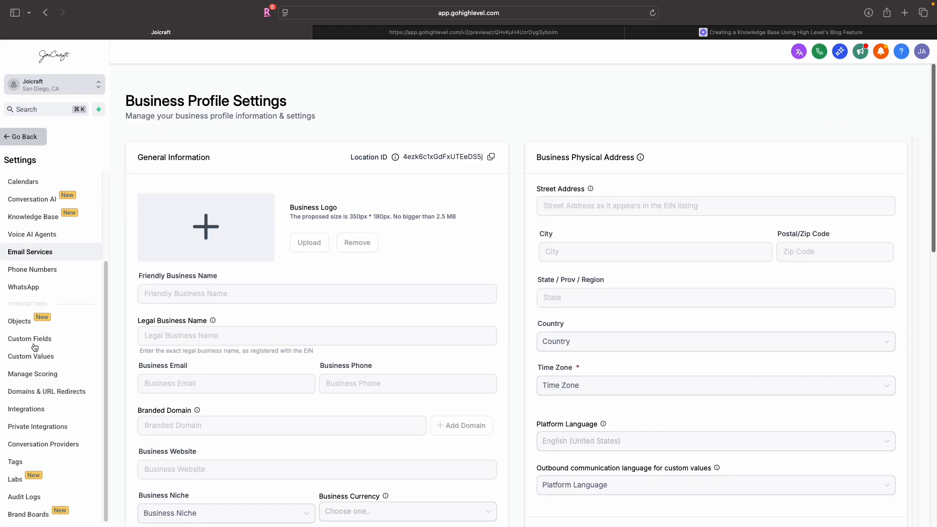
click(32, 356)
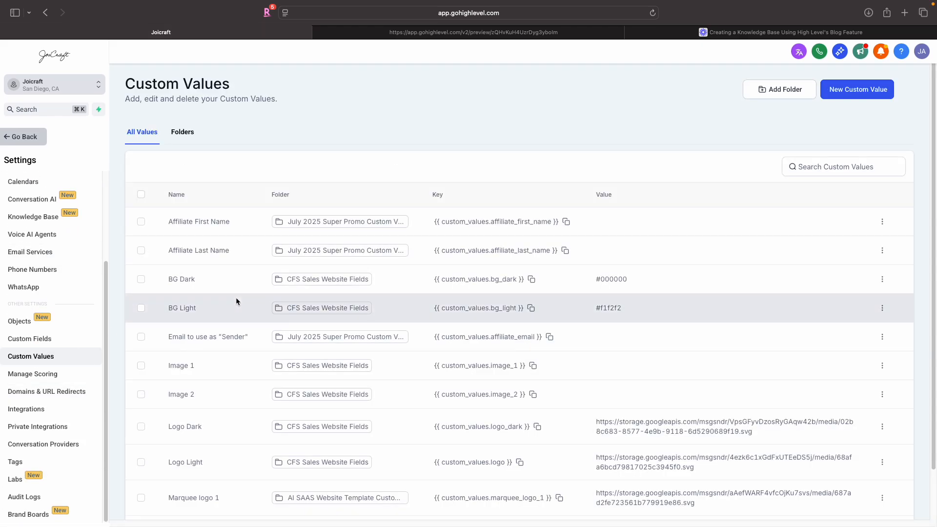
click(182, 132)
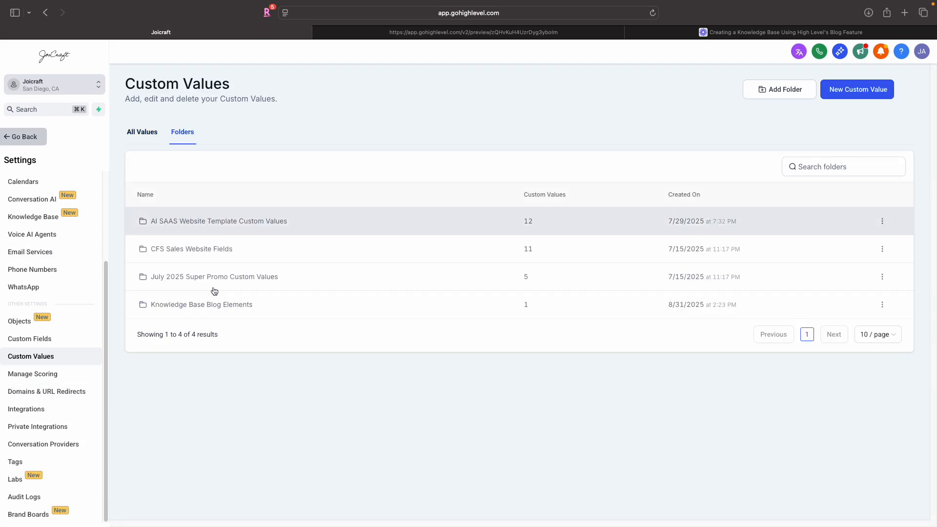
click(215, 304)
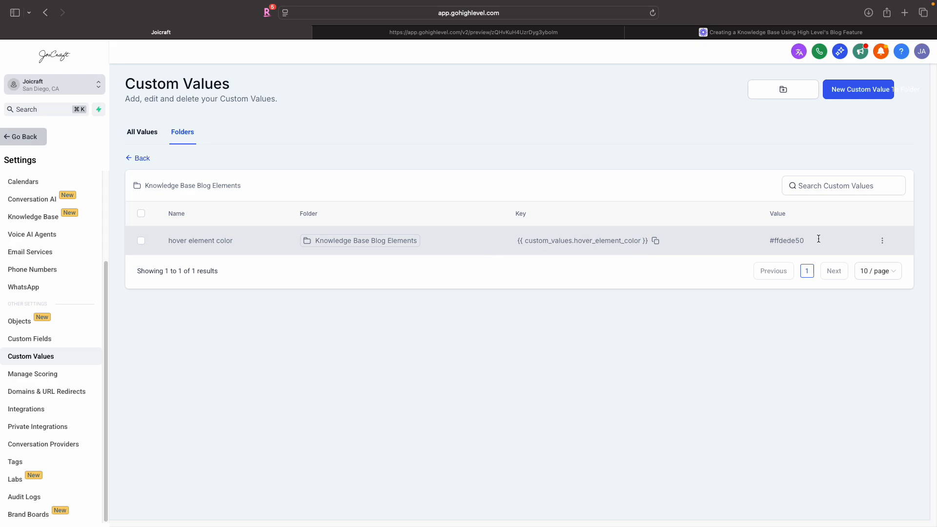
click(883, 242)
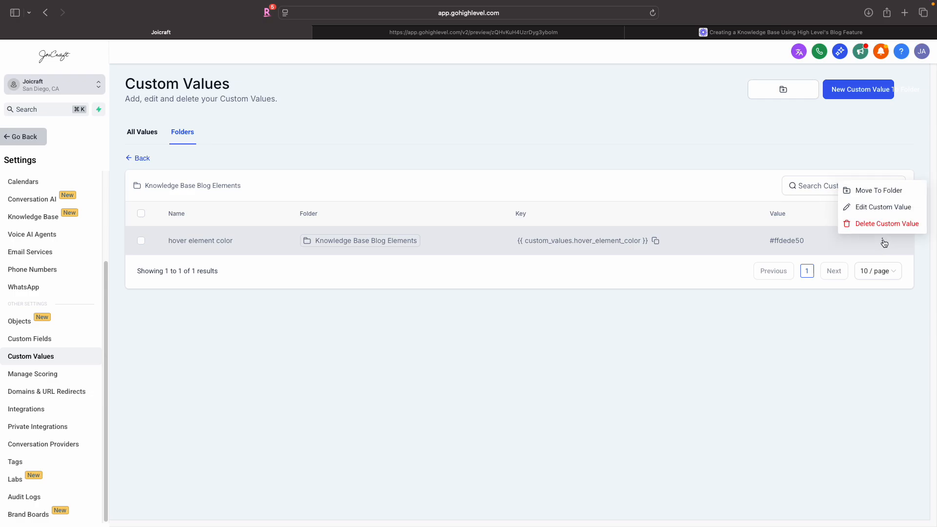
click(878, 208)
click(389, 297)
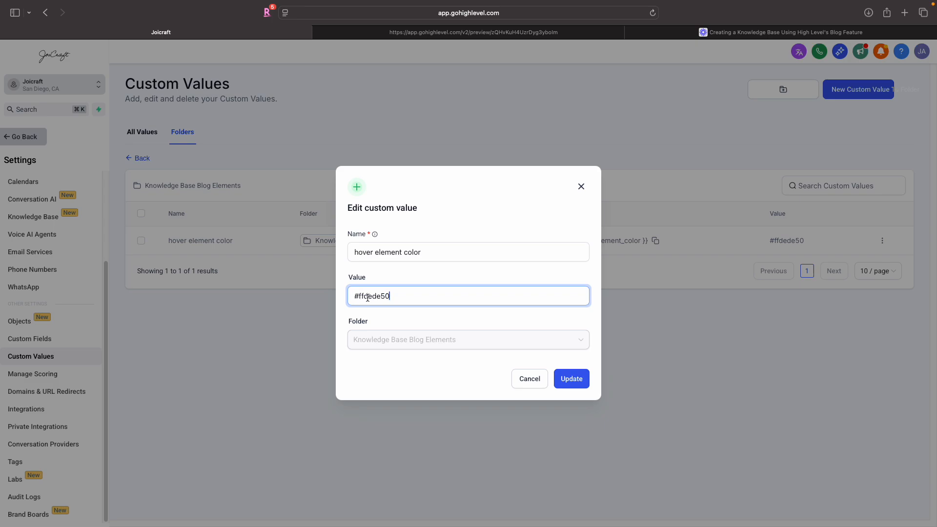
click(577, 381)
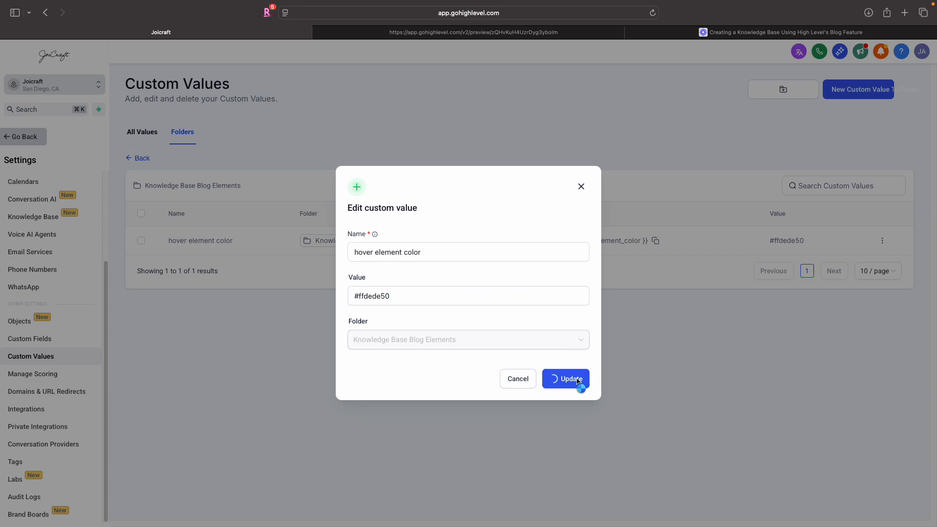